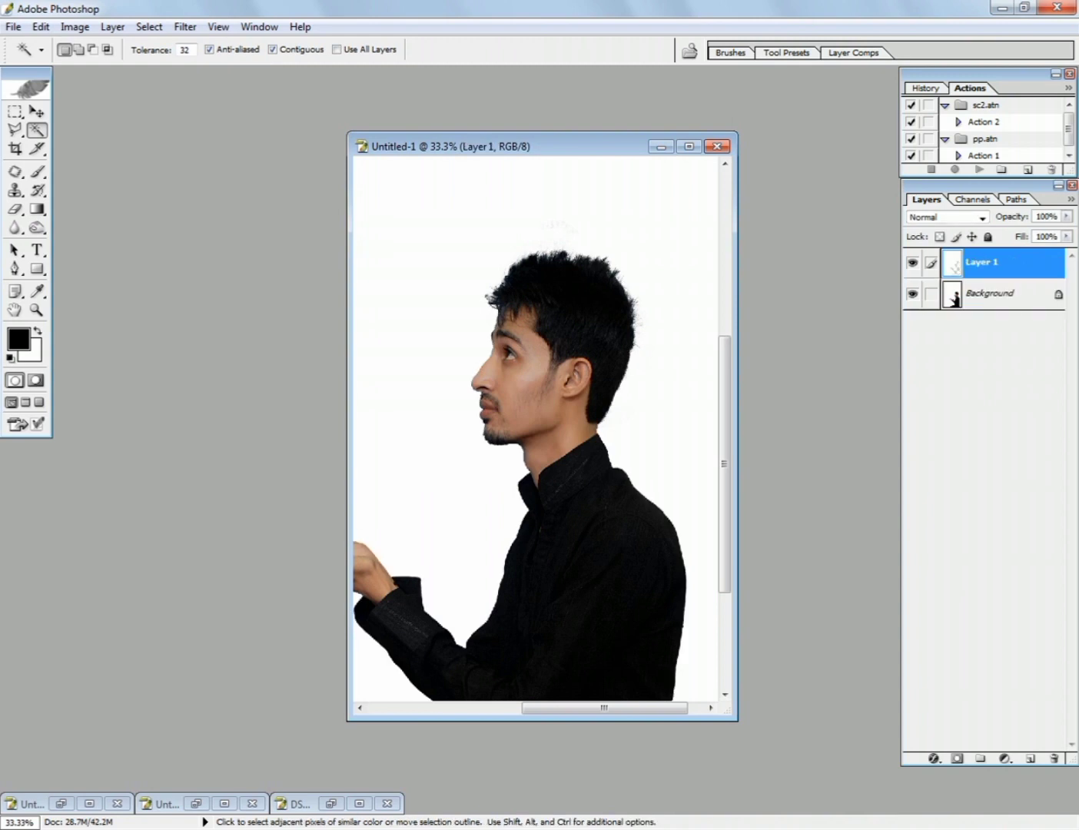
Step: Undo the last copy, duplicate the inverted selection of the man onto a new layer and delete the Background layer
{"action": "key", "text": "ctrl+z"}
{"action": "key", "text": "ctrl+shift+i"}
{"action": "key", "text": "ctrl+j"}
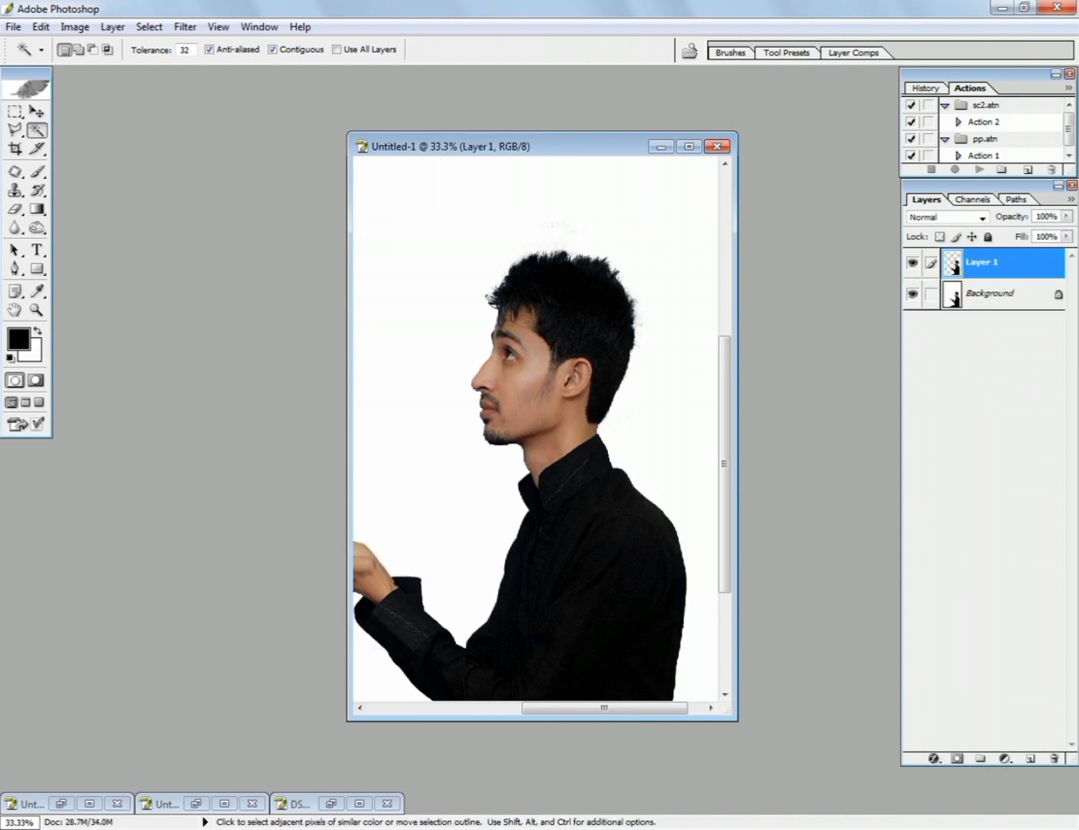
{"action": "left_click", "coordinate": [1004, 293]}
{"action": "left_click_drag", "start_coordinate": [1003, 294], "coordinate": [1054, 758]}
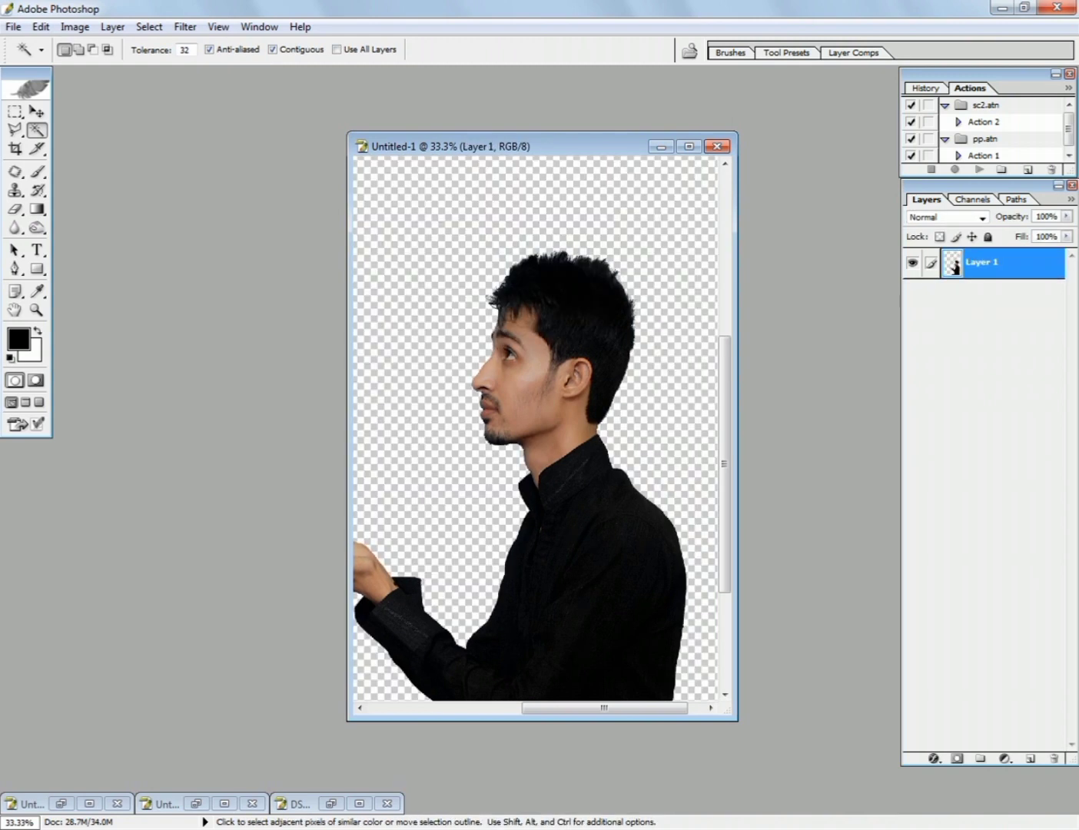
Step: Copy the autumn forest image from DSC_1219.psd into the man's document and close the source file
{"action": "key", "text": "z"}
{"action": "right_click", "coordinate": [528, 492]}
{"action": "left_click", "coordinate": [584, 502]}
{"action": "key", "text": "ctrl+minus"}
{"action": "key", "text": "ctrl+minus"}
{"action": "key", "text": "ctrl+plus"}
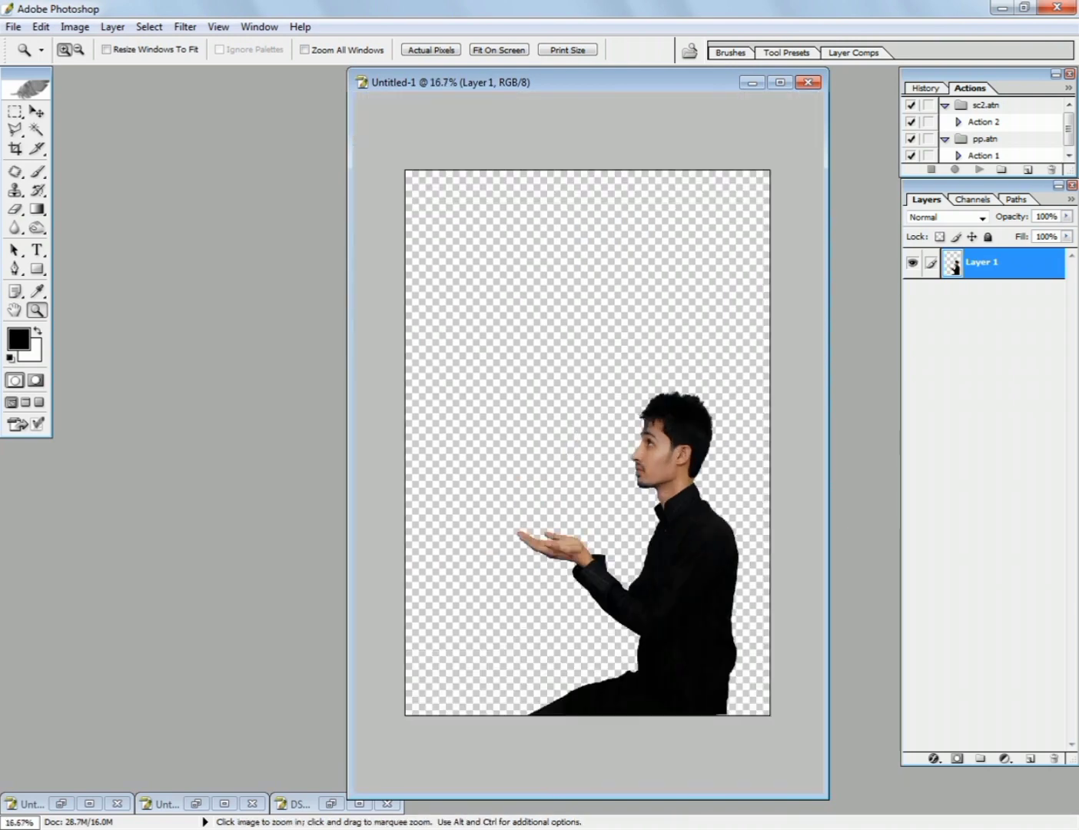
{"action": "key", "text": "v"}
{"action": "left_click", "coordinate": [331, 804]}
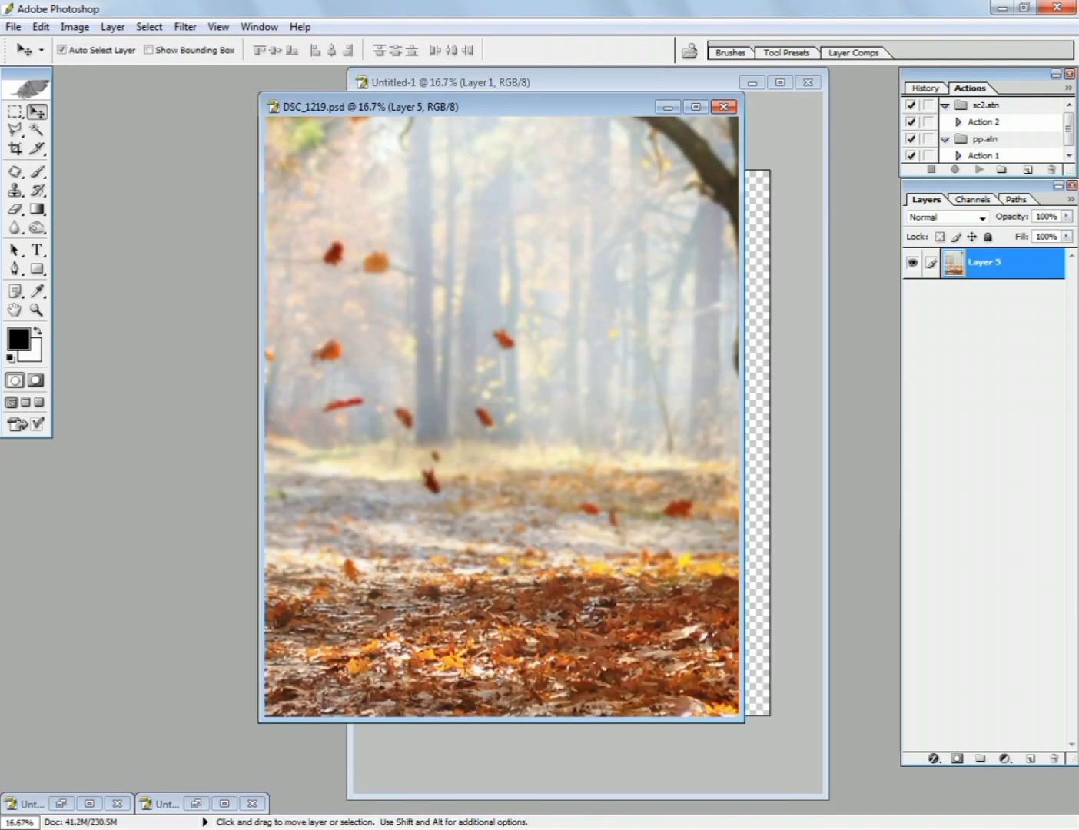
{"action": "left_click_drag", "start_coordinate": [585, 108], "coordinate": [327, 73]}
{"action": "left_click_drag", "start_coordinate": [262, 323], "coordinate": [532, 328]}
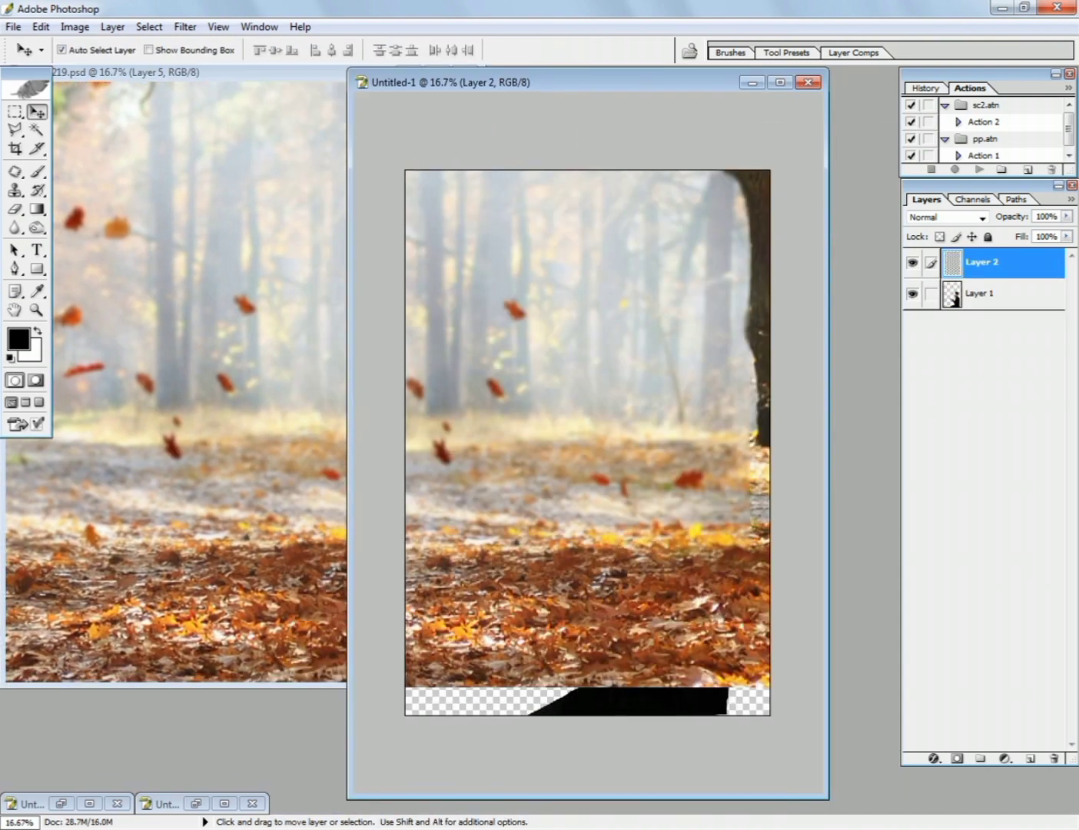
{"action": "left_click", "coordinate": [231, 72]}
{"action": "left_click", "coordinate": [463, 72]}
{"action": "left_click", "coordinate": [525, 325]}
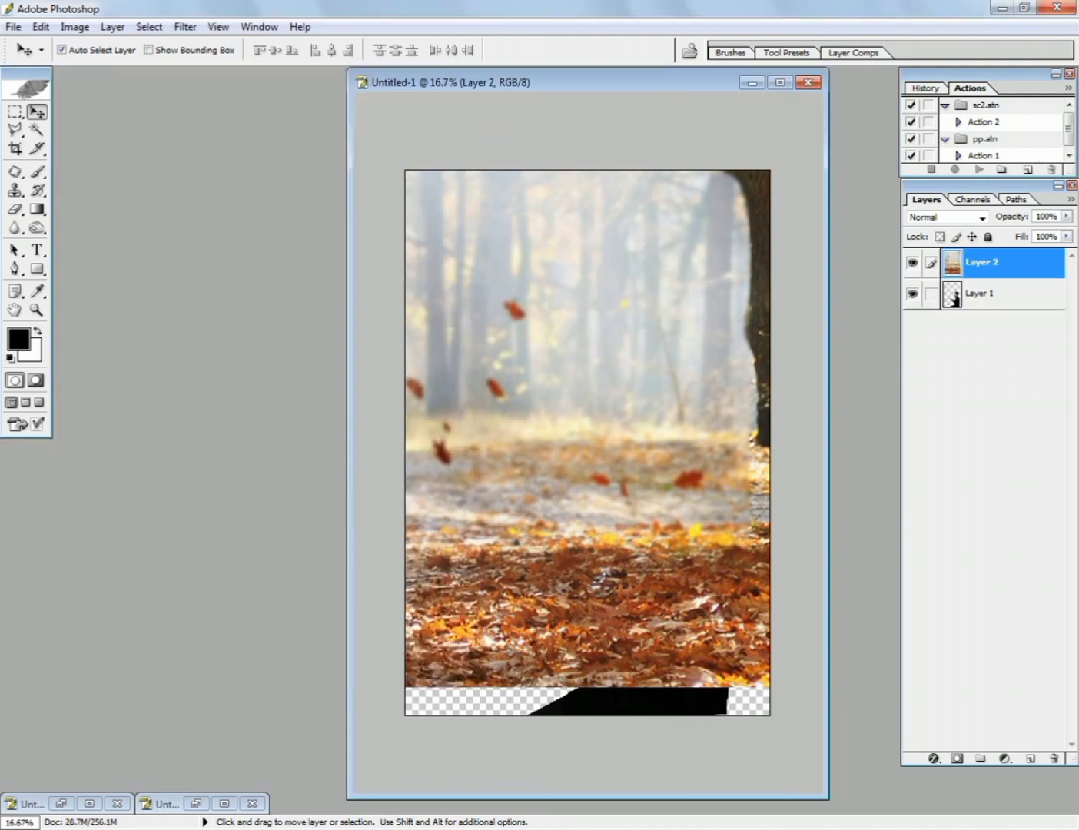
Step: Position the forest image to fill the canvas and move its layer beneath the man's layer
{"action": "left_click_drag", "start_coordinate": [588, 82], "coordinate": [517, 110]}
{"action": "left_click_drag", "start_coordinate": [491, 384], "coordinate": [610, 426]}
{"action": "key", "text": "ctrl+["}
Step: Select the man's head and neck with the Polygonal Lasso, following the shirt collar's edge closely
{"action": "left_click", "coordinate": [709, 110]}
{"action": "key", "text": "ctrl+plus"}
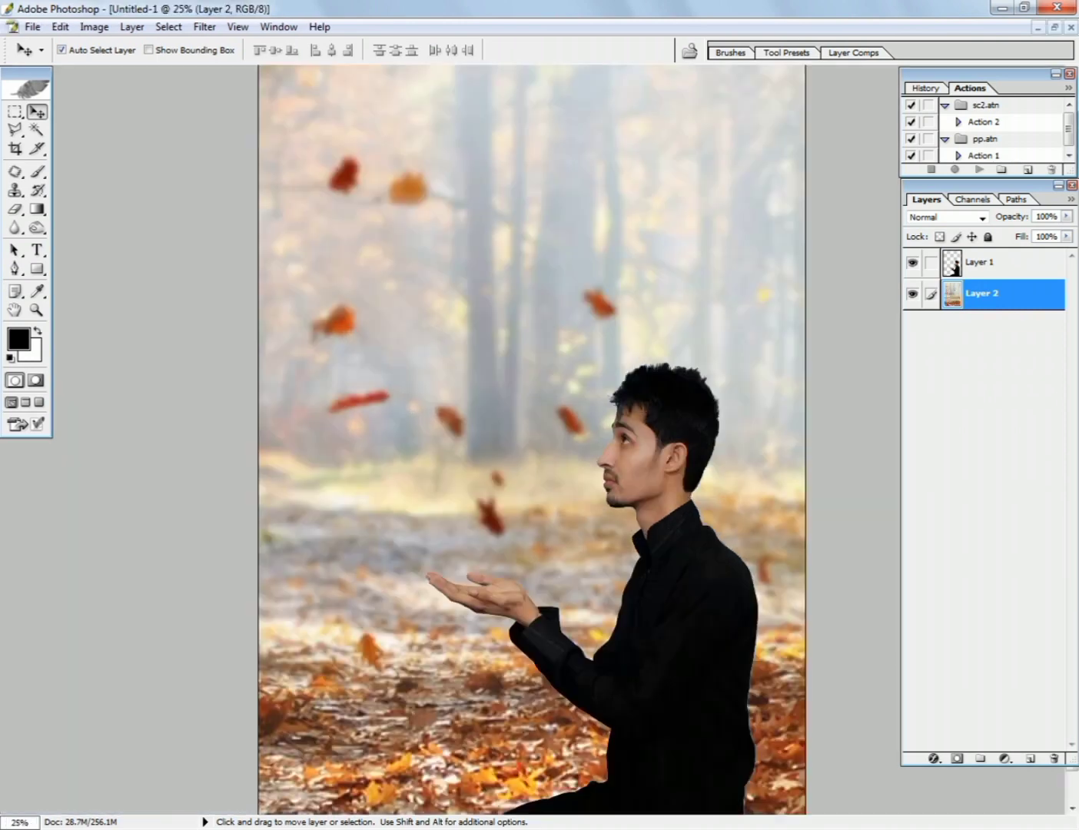
{"action": "key", "text": "ctrl+plus"}
{"action": "left_click_drag", "start_coordinate": [538, 492], "coordinate": [538, 322]}
{"action": "key", "text": "f"}
{"action": "left_click_drag", "start_coordinate": [538, 414], "coordinate": [423, 422]}
{"action": "key", "text": "ctrl+plus"}
{"action": "key", "text": "ctrl+plus"}
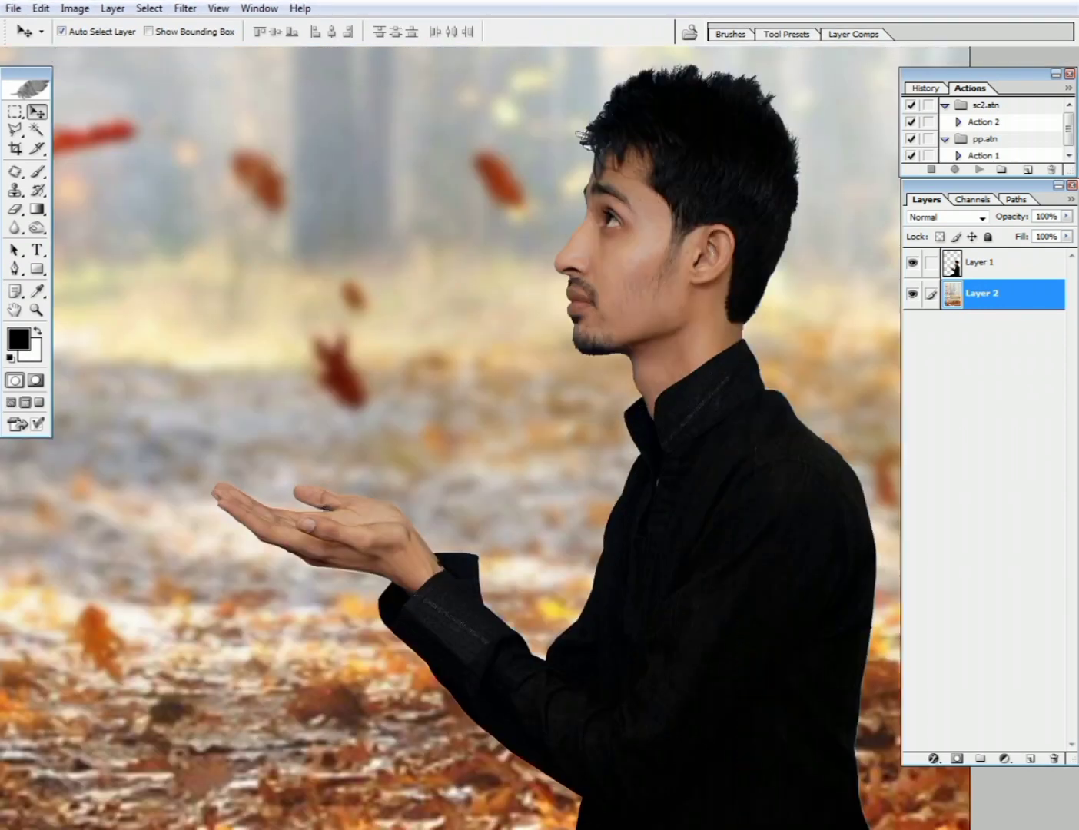
{"action": "left_click_drag", "start_coordinate": [538, 415], "coordinate": [364, 481]}
{"action": "key", "text": "ctrl+plus"}
{"action": "key", "text": "ctrl+plus"}
{"action": "left_click_drag", "start_coordinate": [538, 415], "coordinate": [452, 435]}
{"action": "key", "text": "l"}
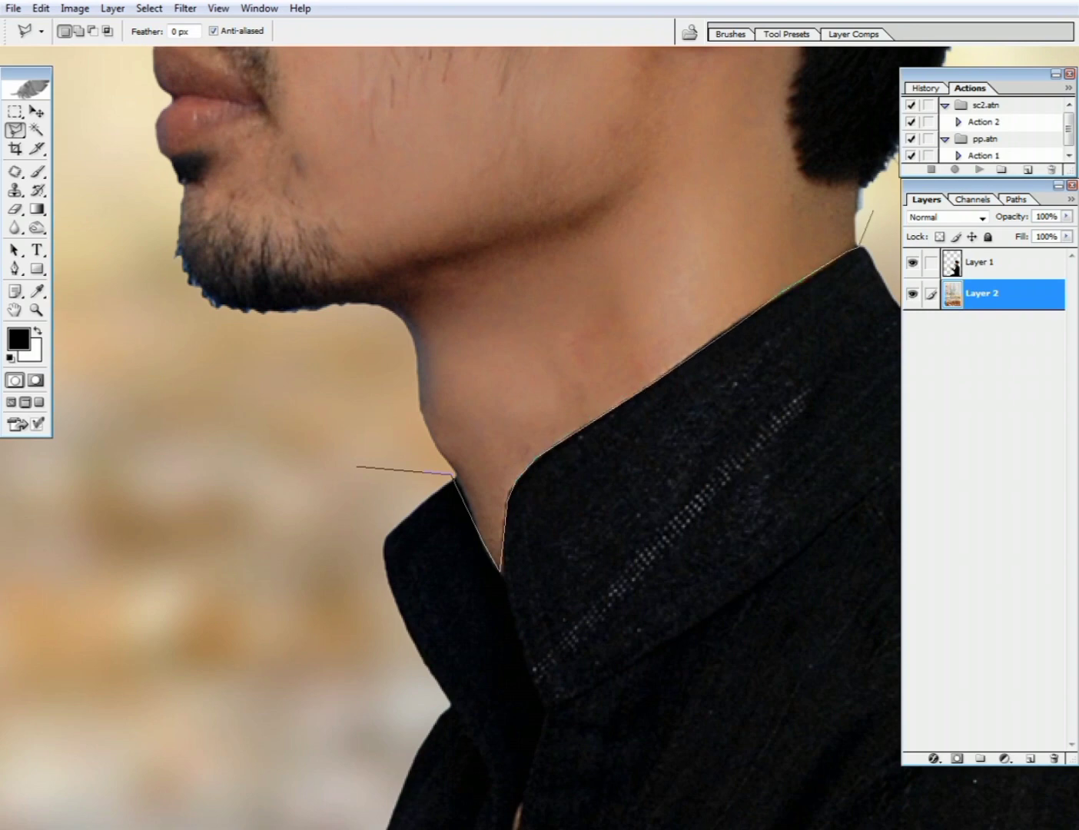
{"action": "left_click_drag", "start_coordinate": [873, 211], "coordinate": [543, 393]}
{"action": "left_click", "coordinate": [586, 379]}
{"action": "key", "text": "ctrl+minus"}
{"action": "key", "text": "ctrl+minus"}
{"action": "key", "text": "ctrl+minus"}
{"action": "key", "text": "ctrl+minus"}
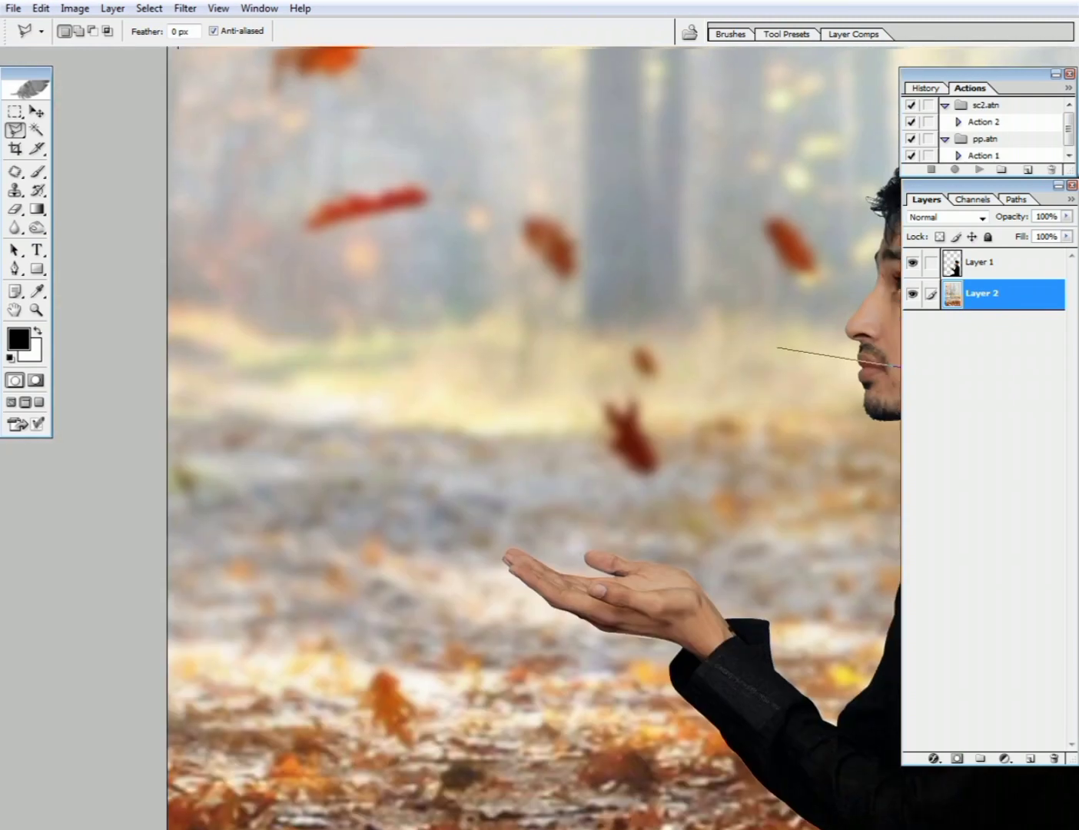
{"action": "left_click_drag", "start_coordinate": [778, 347], "coordinate": [331, 417]}
{"action": "left_click", "coordinate": [381, 537]}
{"action": "left_click", "coordinate": [465, 528]}
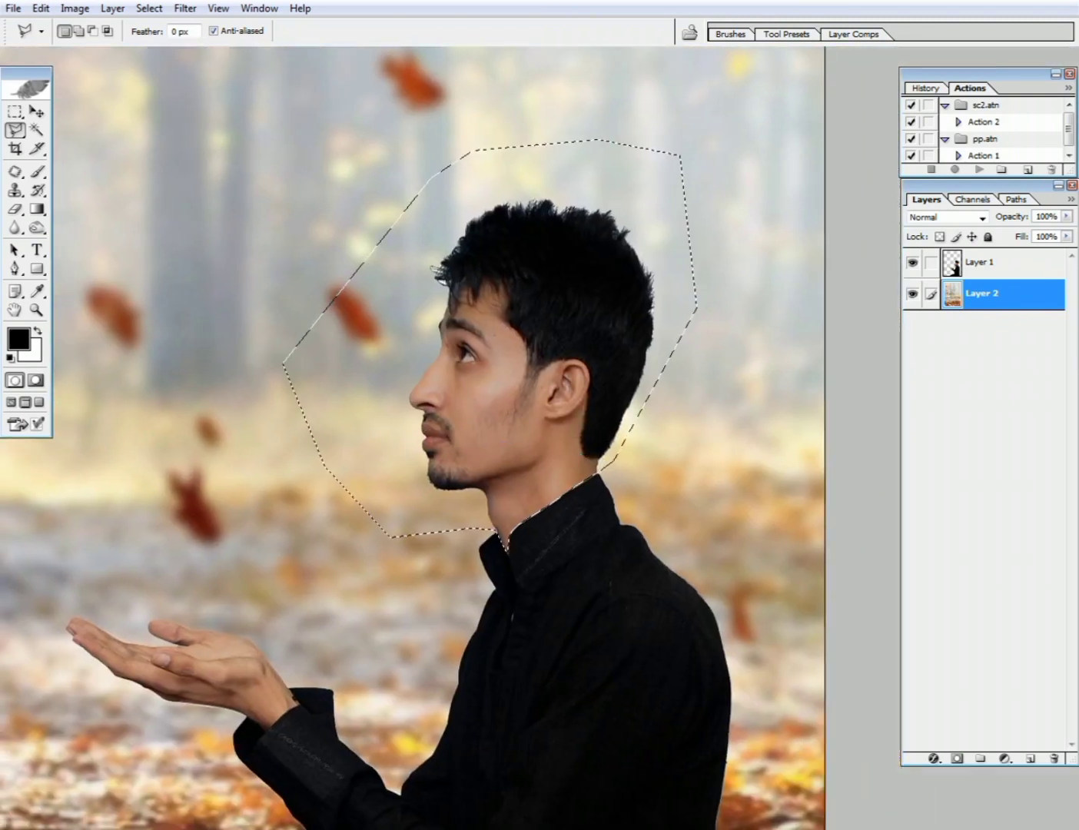
Step: Feather the head selection by 2 pixels and cut it from the man's layer onto a new layer
{"action": "key", "text": "ctrl+alt+d"}
{"action": "type", "text": "2"}
{"action": "key", "text": "Return"}
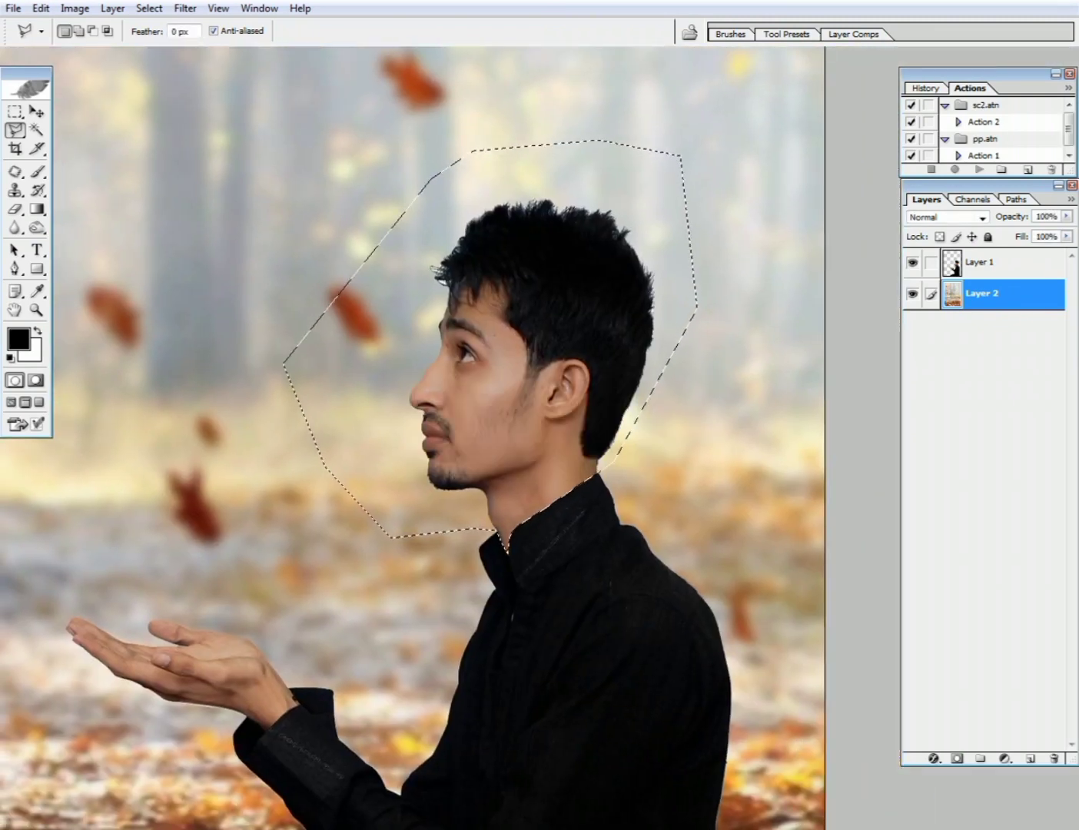
{"action": "key", "text": "ctrl+j"}
{"action": "key", "text": "ctrl+z"}
{"action": "left_click", "coordinate": [992, 262]}
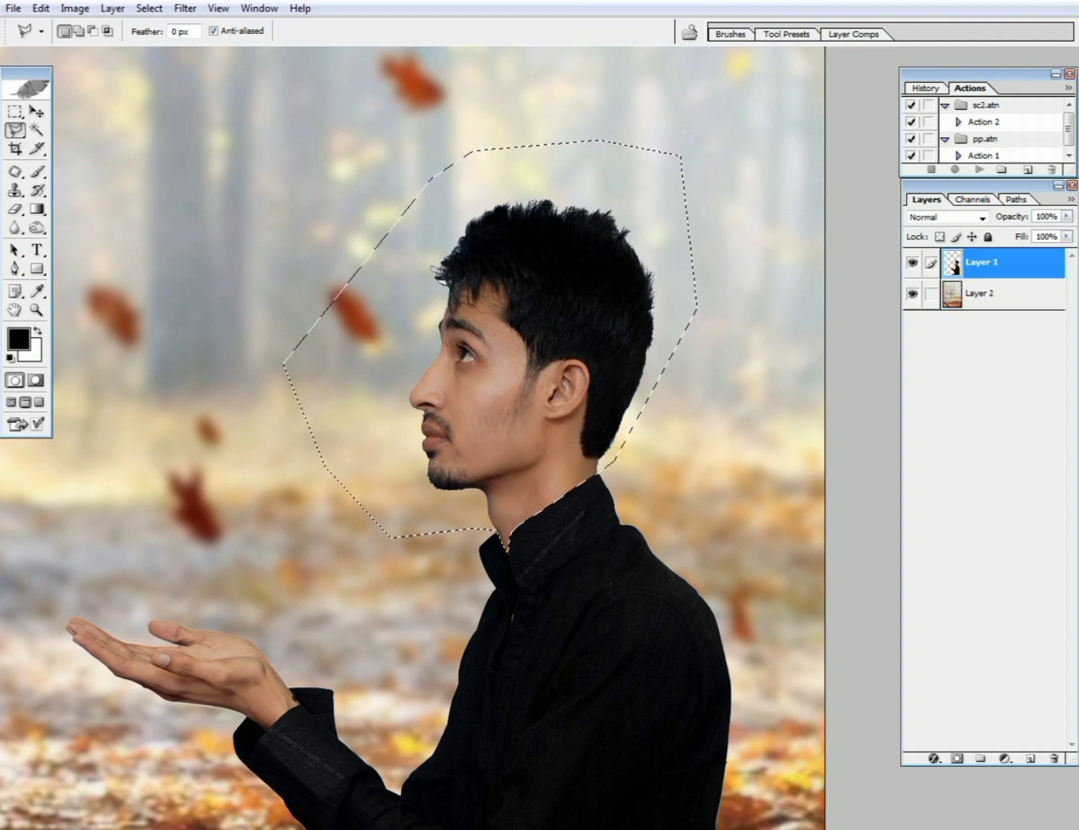
{"action": "key", "text": "ctrl+j"}
Step: Move the separated head up and forward, away from the shirt collar
{"action": "key", "text": "v"}
{"action": "left_click_drag", "start_coordinate": [614, 327], "coordinate": [586, 247]}
{"action": "key", "text": "ctrl+minus"}
{"action": "key", "text": "ctrl+minus"}
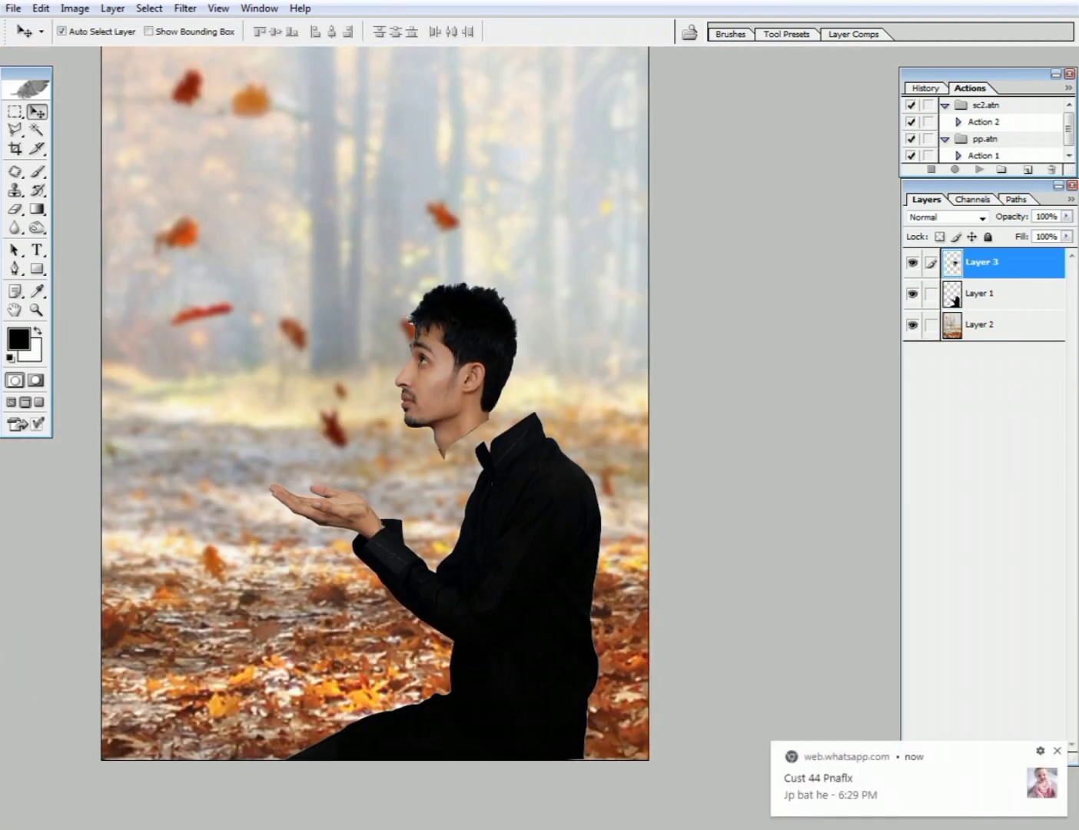
{"action": "left_click_drag", "start_coordinate": [376, 403], "coordinate": [489, 390]}
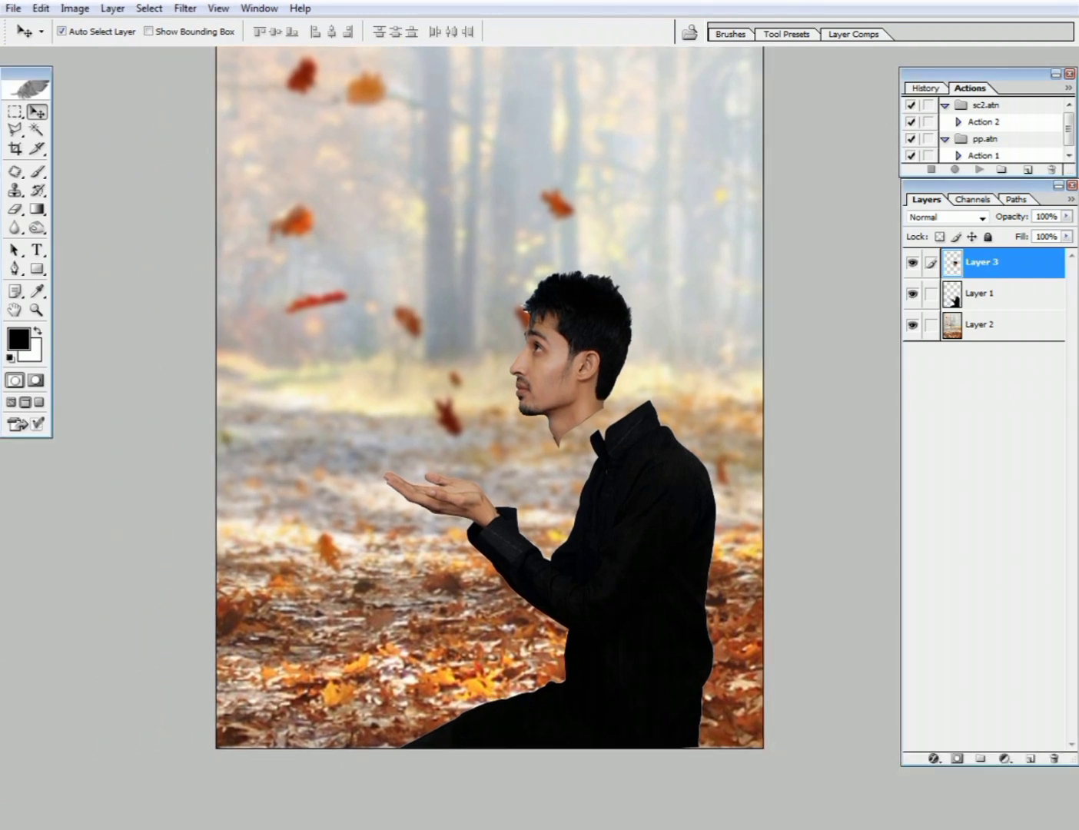
{"action": "mouse_move", "coordinate": [335, 829]}
{"action": "key", "text": "f"}
{"action": "key", "text": "f"}
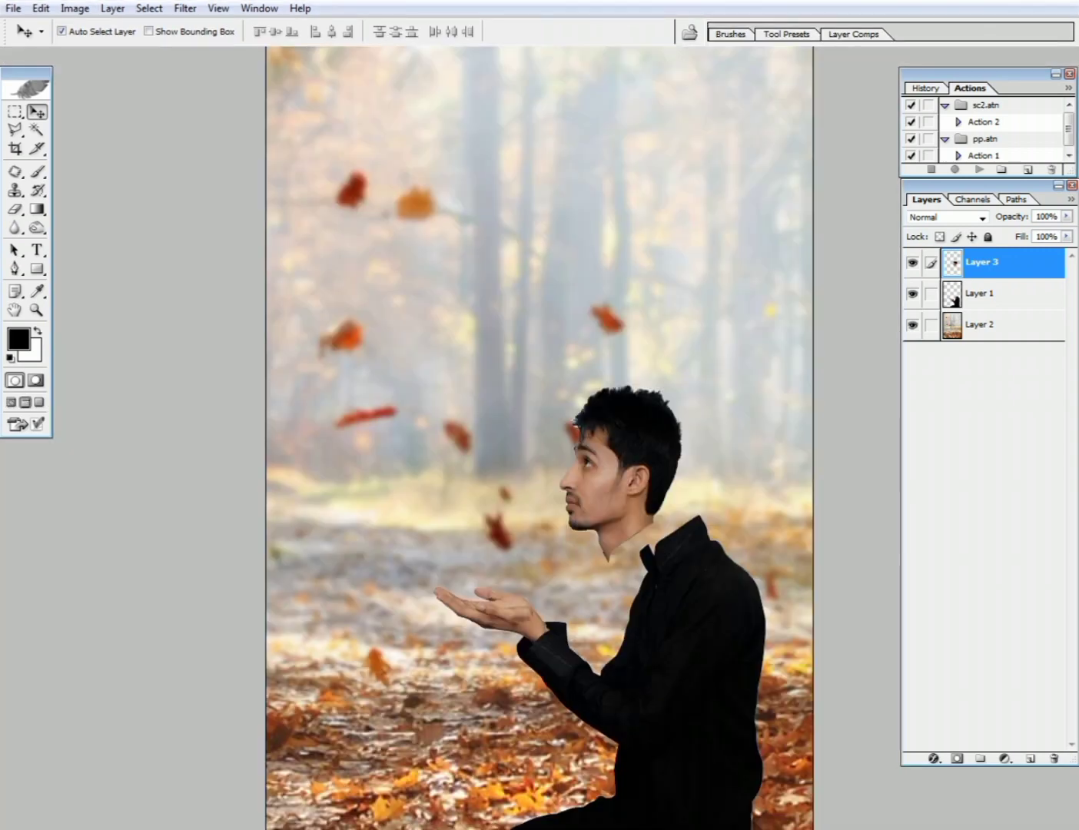
{"action": "key", "text": "ctrl+minus"}
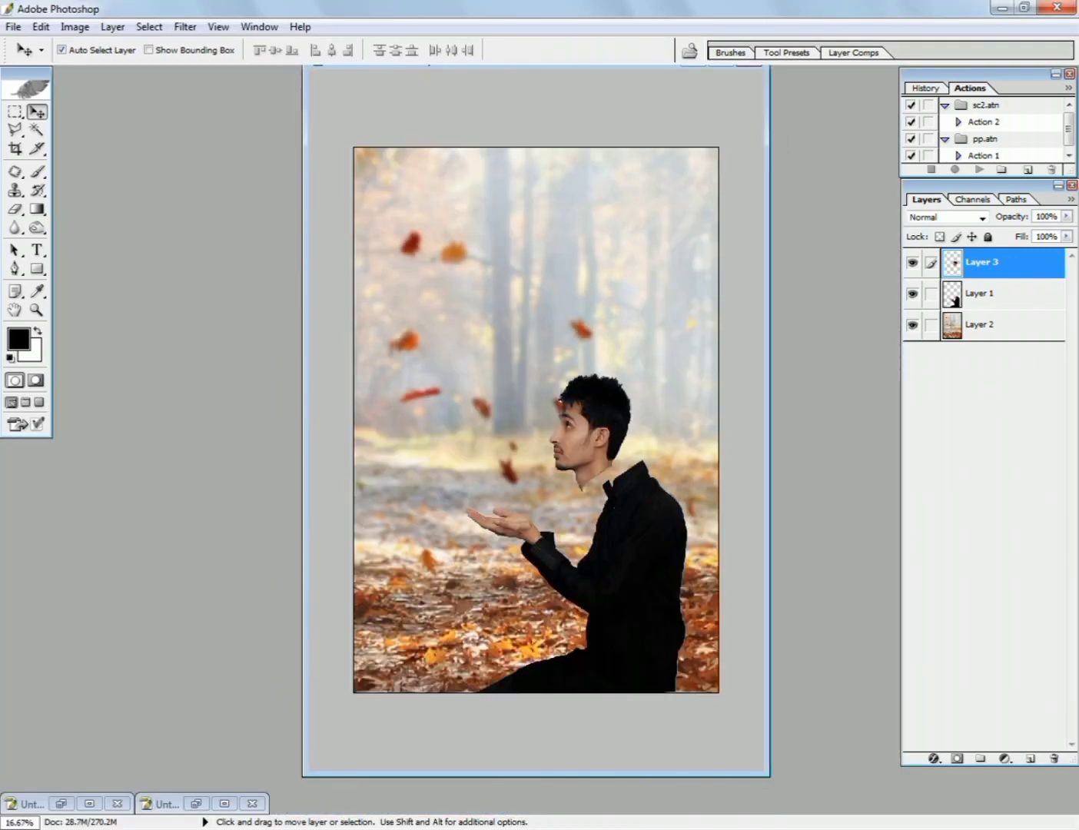
Step: Copy the open book from Untitled-3 into the composite and close the source document without saving
{"action": "left_click", "coordinate": [196, 803]}
{"action": "left_click_drag", "start_coordinate": [267, 449], "coordinate": [587, 519]}
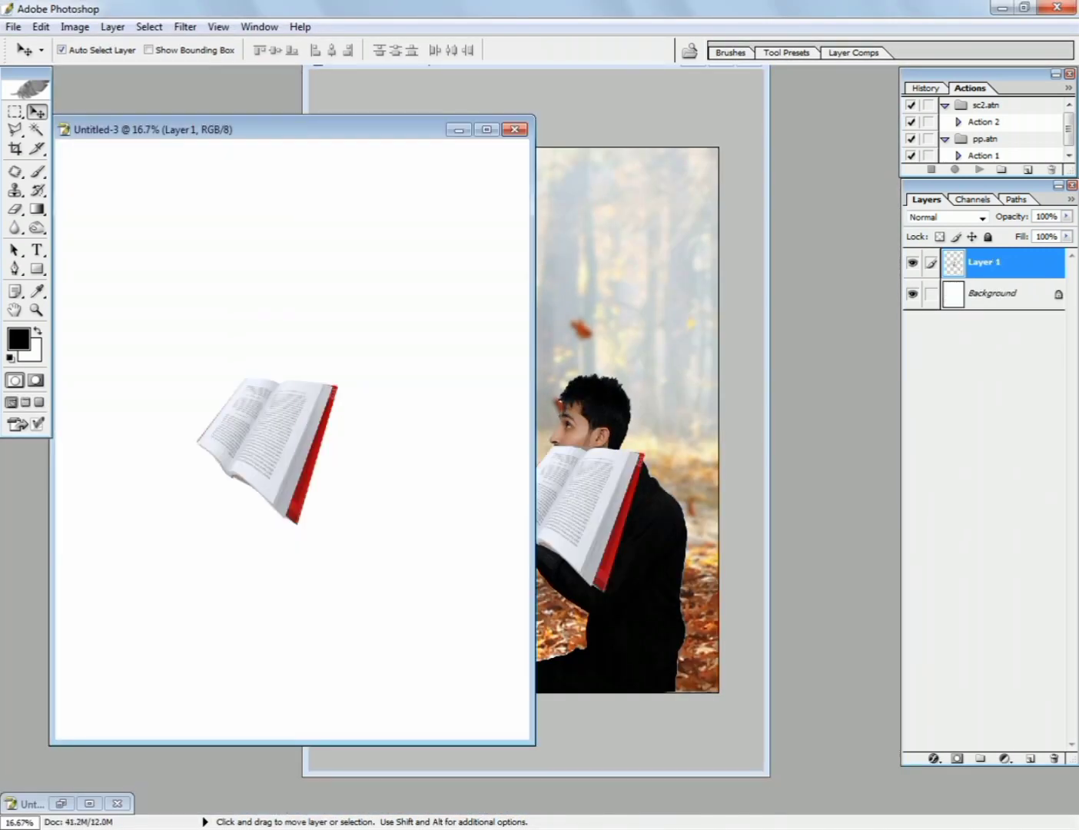
{"action": "left_click", "coordinate": [514, 128]}
{"action": "key", "text": "n"}
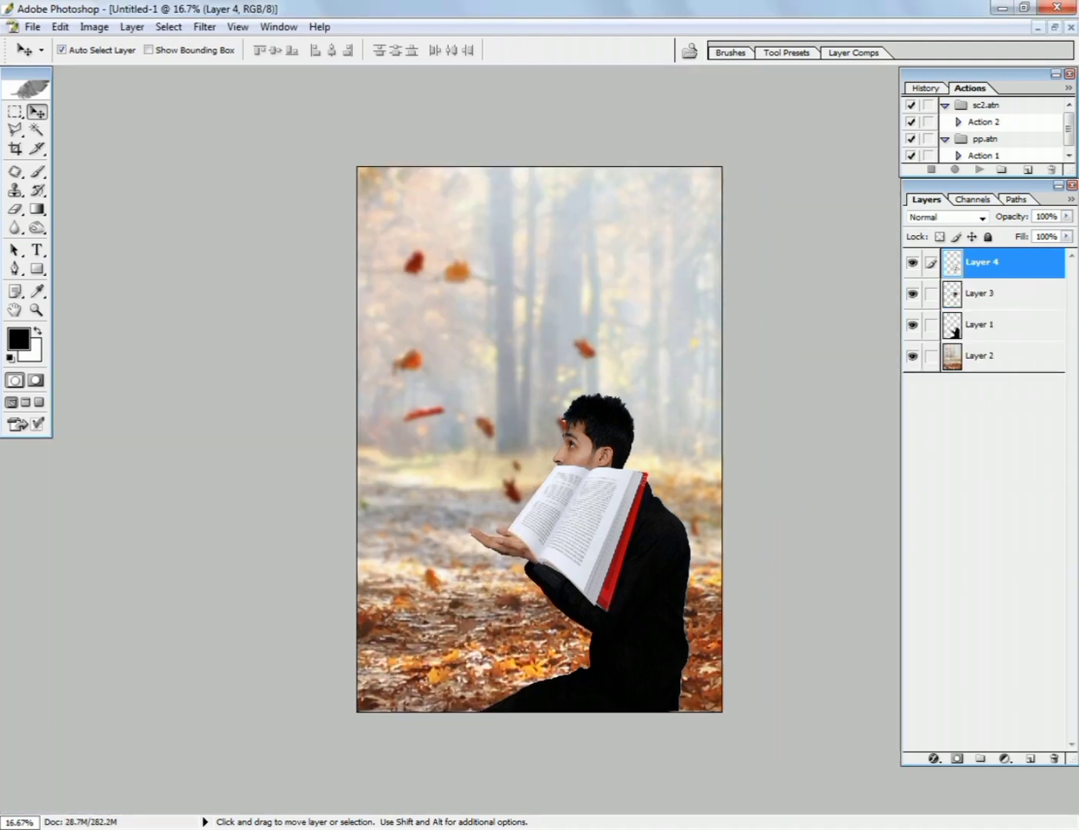
Step: Move the book above the empty collar and shift the head further forward, clear of the body
{"action": "key", "text": "ctrl+plus"}
{"action": "left_click_drag", "start_coordinate": [606, 561], "coordinate": [689, 435]}
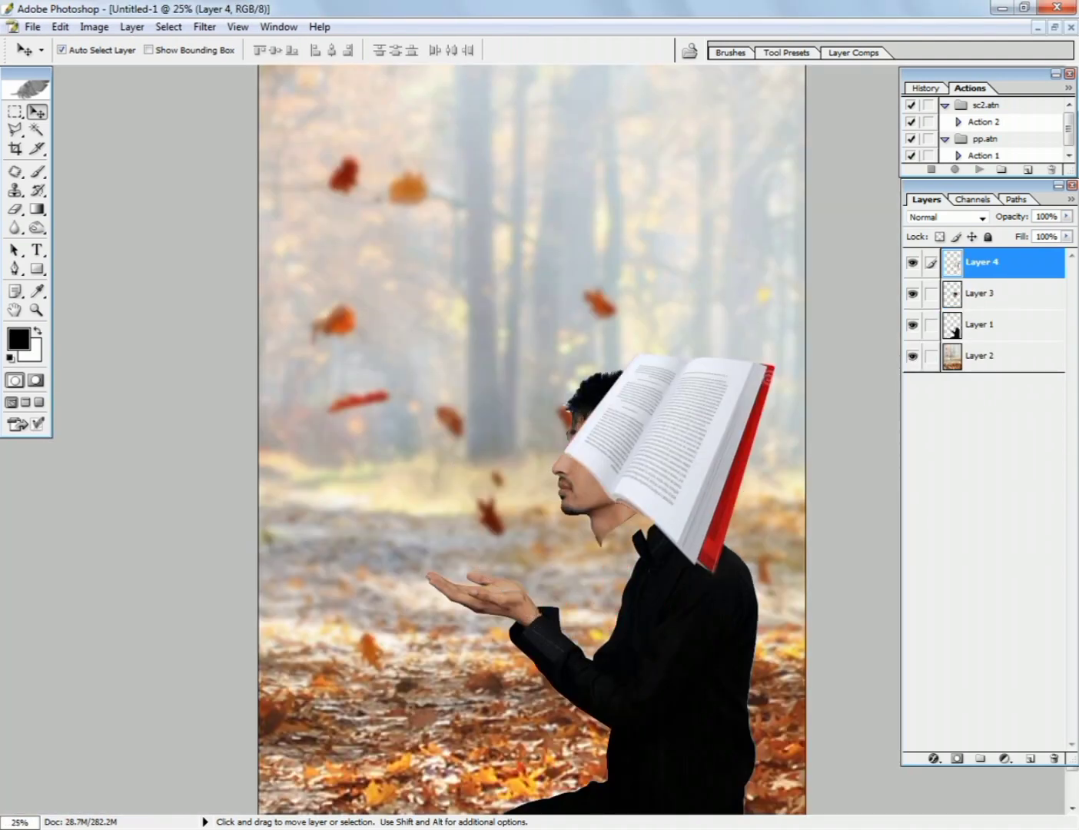
{"action": "left_click_drag", "start_coordinate": [585, 492], "coordinate": [488, 513]}
{"action": "key", "text": "ctrl+plus"}
{"action": "scroll", "coordinate": [719, 461], "scroll_direction": "down", "scroll_amount": 1}
{"action": "left_click_drag", "start_coordinate": [719, 461], "coordinate": [736, 501]}
Step: Scale the book to 62% with Free Transform and seat it on the empty collar
{"action": "key", "text": "ctrl+t"}
{"action": "left_click_drag", "start_coordinate": [880, 355], "coordinate": [819, 417]}
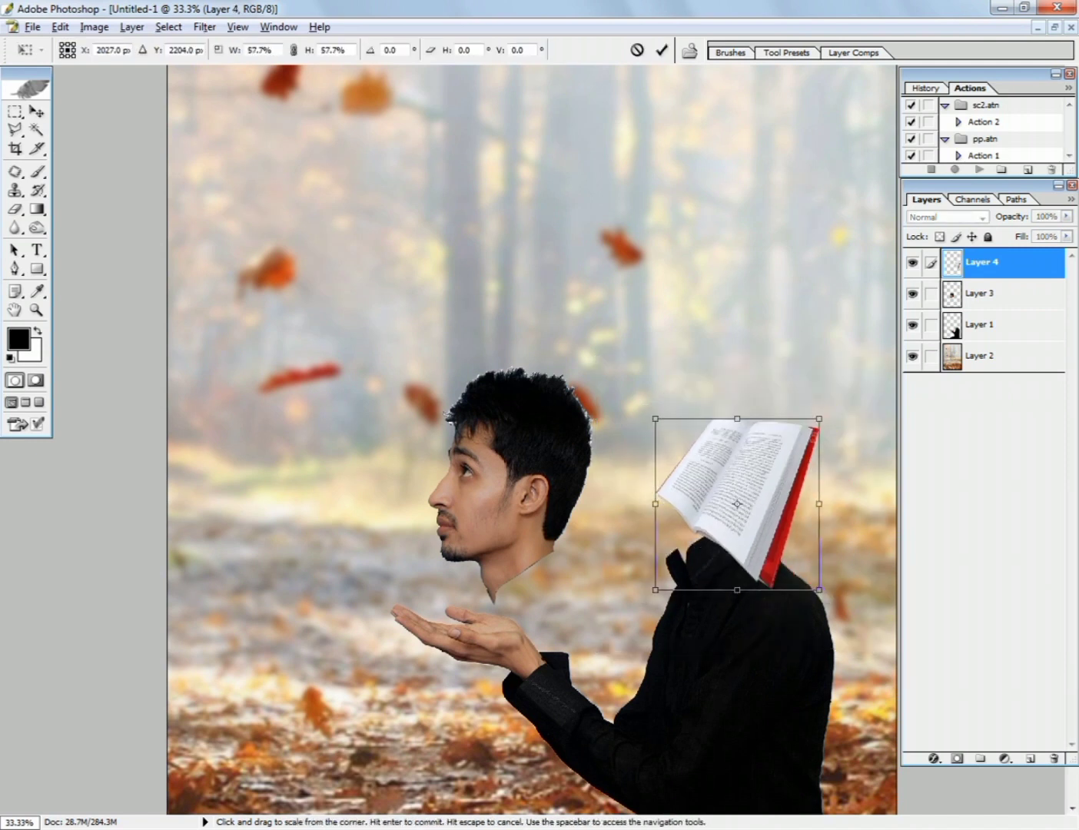
{"action": "left_click_drag", "start_coordinate": [750, 491], "coordinate": [733, 524]}
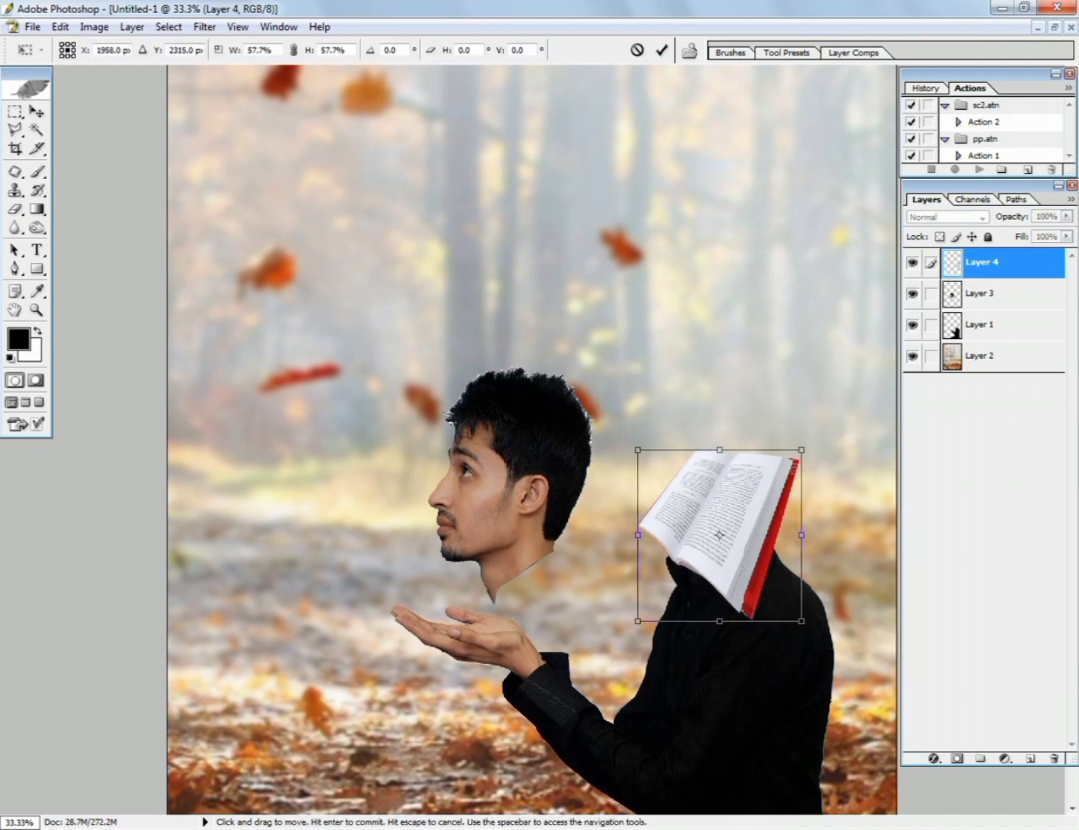
{"action": "left_click_drag", "start_coordinate": [801, 450], "coordinate": [816, 439]}
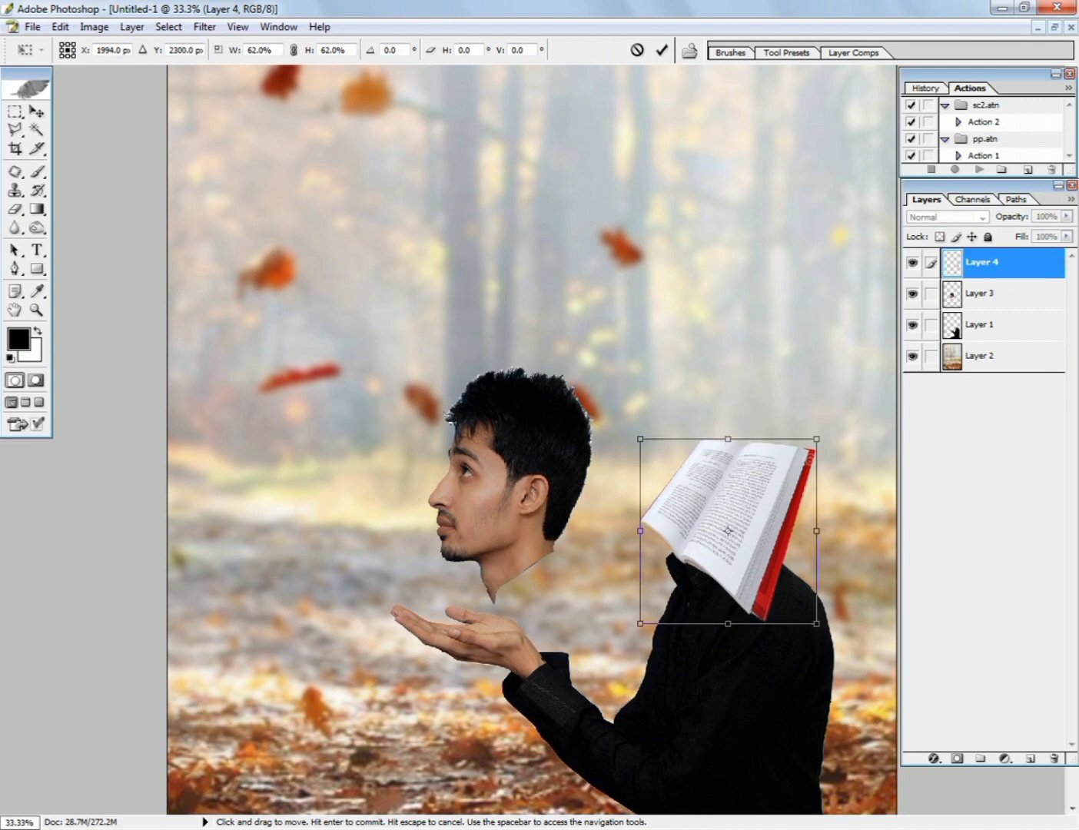
{"action": "key", "text": "Return"}
Step: Flip the head layer horizontally with Free Transform so the face looks toward the book
{"action": "left_click", "coordinate": [982, 292]}
{"action": "key", "text": "ctrl+t"}
{"action": "right_click", "coordinate": [503, 509]}
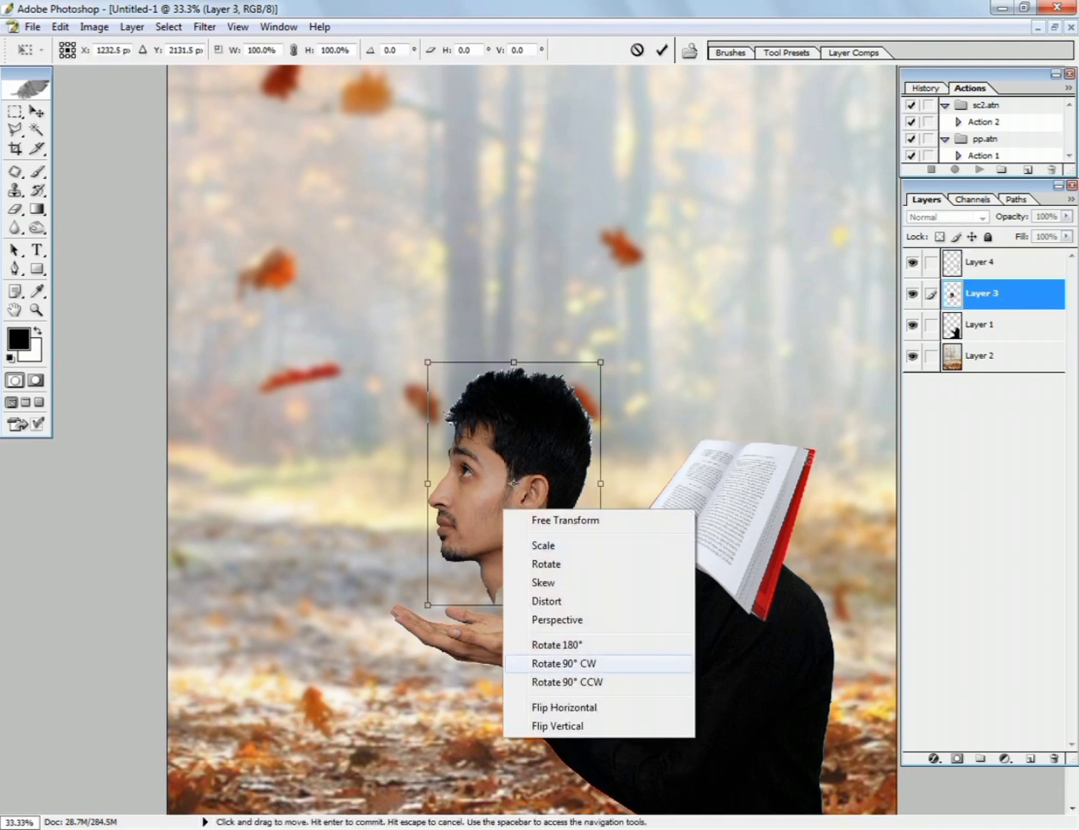
{"action": "left_click", "coordinate": [577, 707]}
{"action": "key", "text": "ctrl+plus"}
{"action": "key", "text": "ctrl+plus"}
{"action": "left_click_drag", "start_coordinate": [500, 538], "coordinate": [474, 402]}
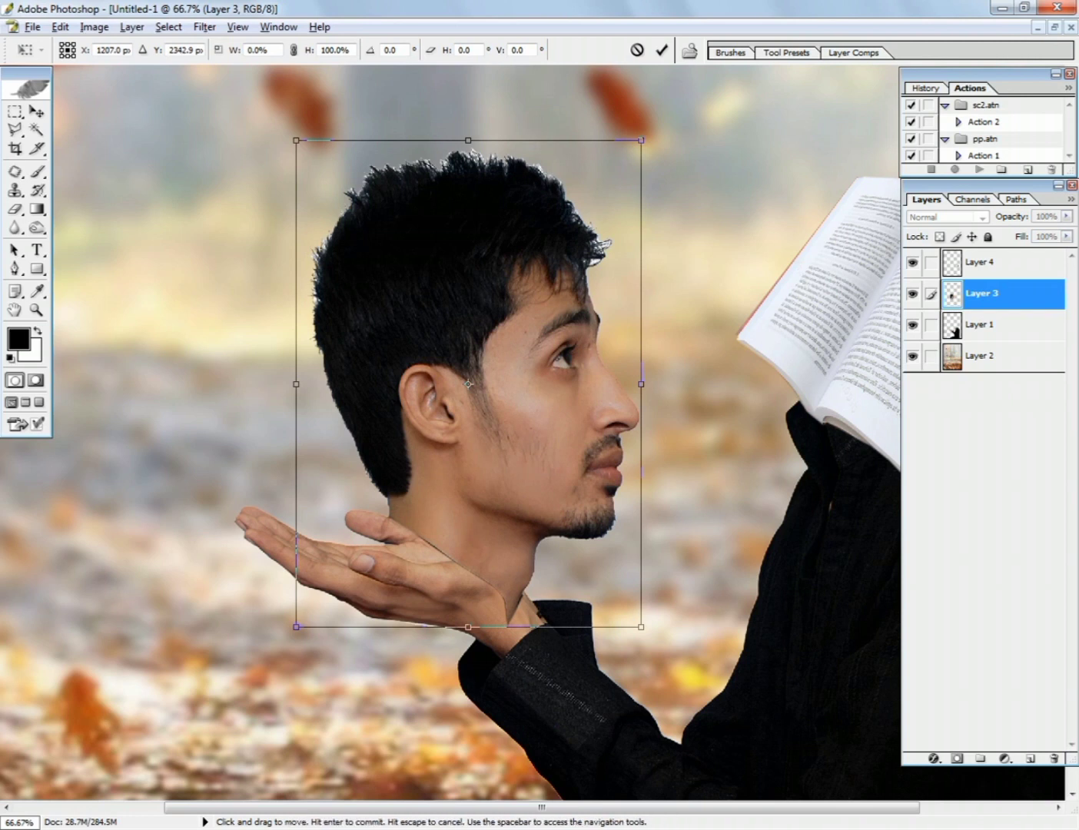
Step: Scale the head to about 74%, rotate it to about 0.4° and seat its neck on the open palm
{"action": "left_click_drag", "start_coordinate": [641, 140], "coordinate": [592, 212]}
{"action": "left_click_drag", "start_coordinate": [523, 324], "coordinate": [482, 416]}
{"action": "left_click_drag", "start_coordinate": [577, 301], "coordinate": [545, 278]}
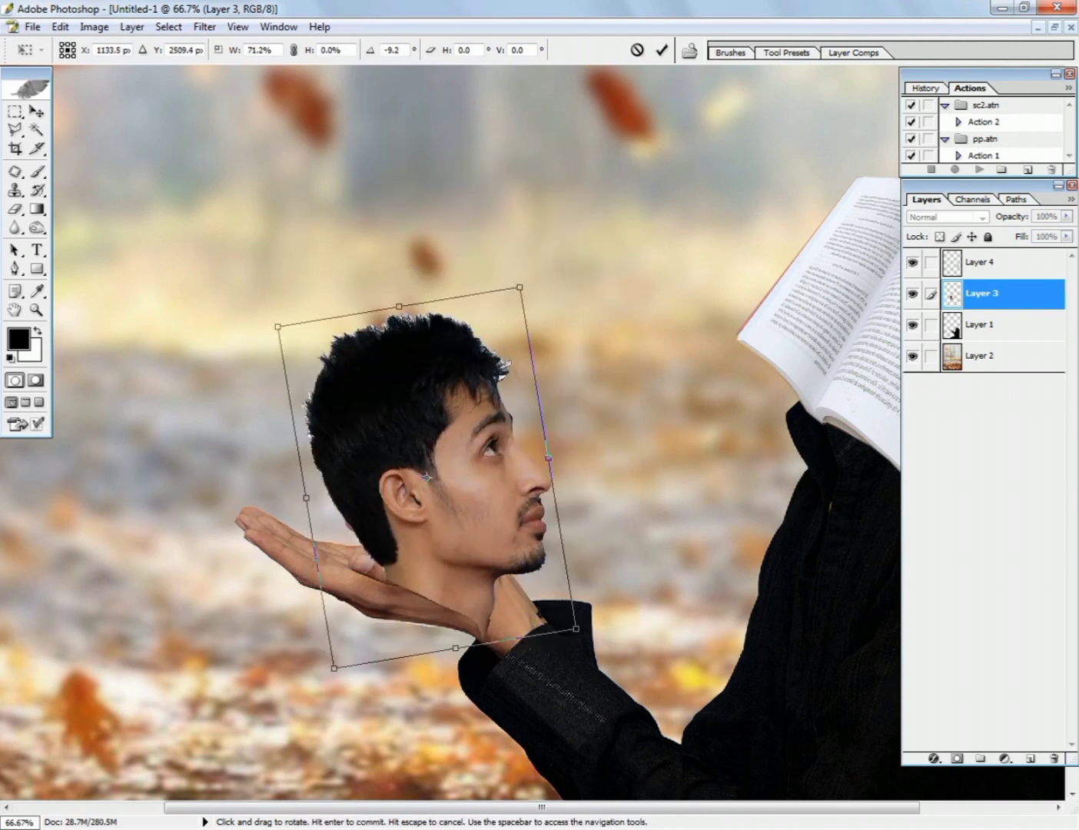
{"action": "left_click_drag", "start_coordinate": [482, 417], "coordinate": [476, 378]}
{"action": "left_click_drag", "start_coordinate": [544, 246], "coordinate": [558, 257]}
{"action": "left_click_drag", "start_coordinate": [477, 385], "coordinate": [472, 403]}
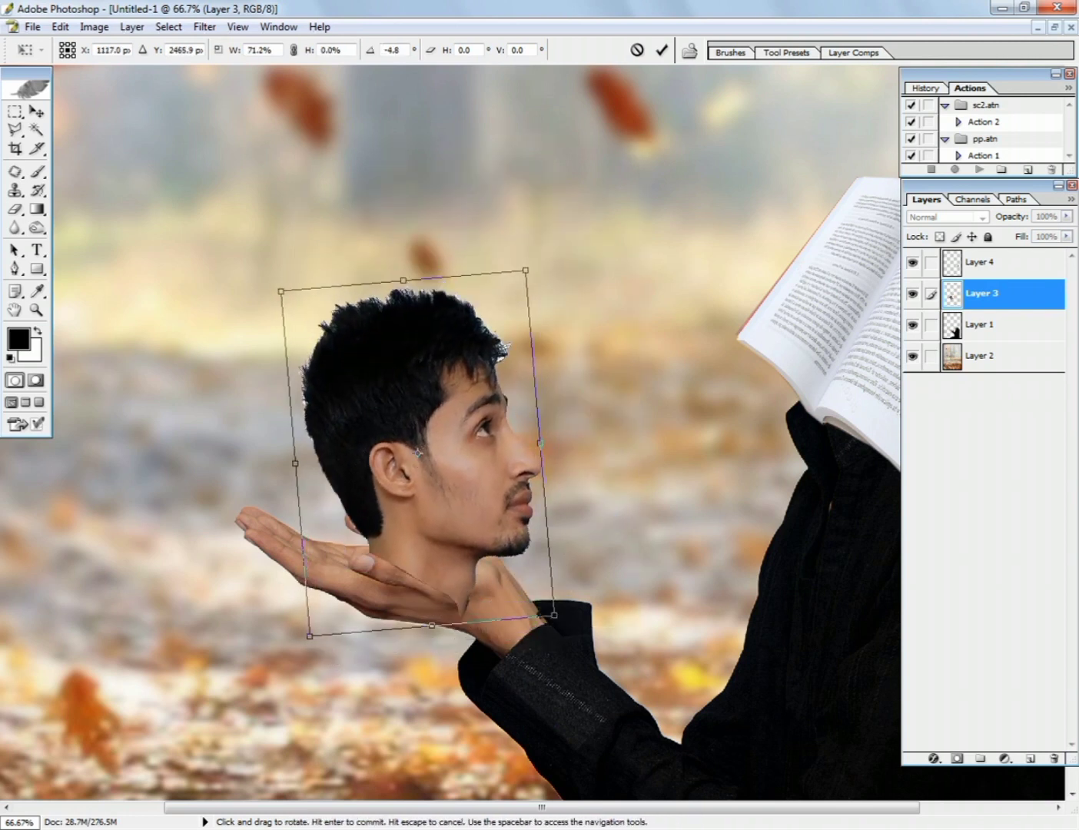
{"action": "left_click_drag", "start_coordinate": [548, 253], "coordinate": [565, 266]}
{"action": "left_click_drag", "start_coordinate": [478, 389], "coordinate": [482, 387]}
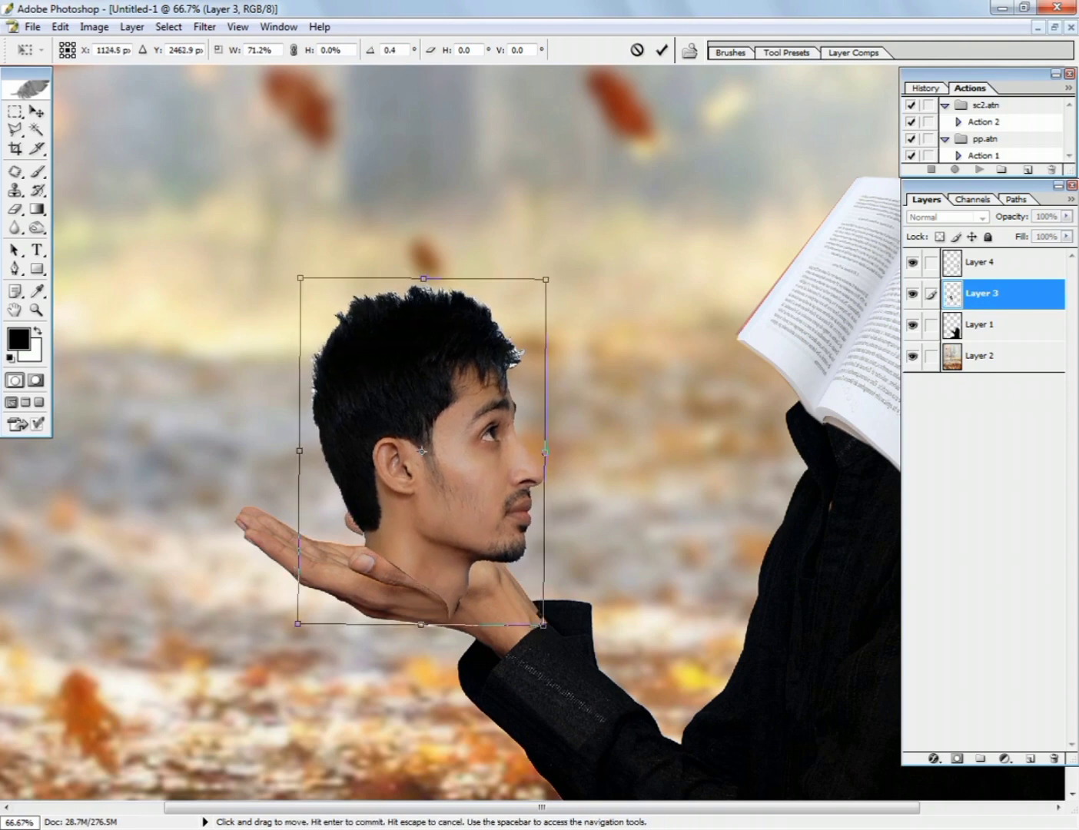
{"action": "left_click_drag", "start_coordinate": [545, 279], "coordinate": [550, 272]}
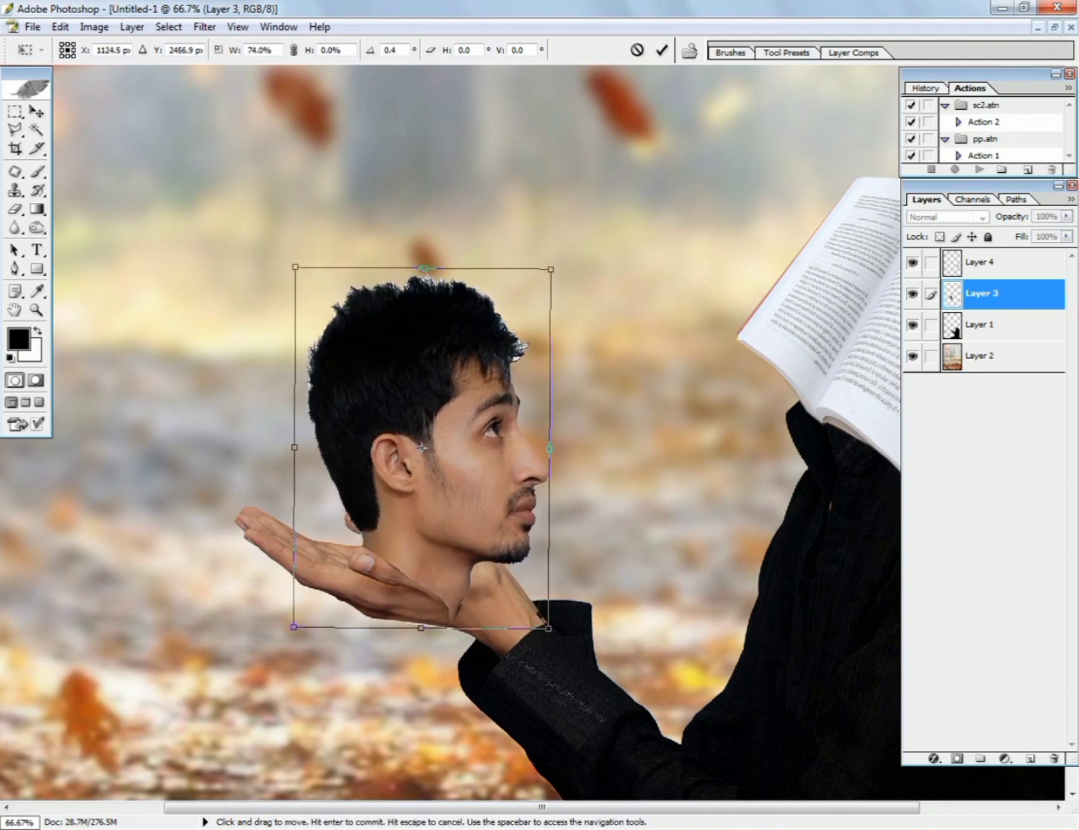
{"action": "key", "text": "Return"}
Step: Enlarge the head slightly on the palm with a second Free Transform
{"action": "key", "text": "ctrl+minus"}
{"action": "key", "text": "ctrl+minus"}
{"action": "key", "text": "ctrl+minus"}
{"action": "key", "text": "ctrl+plus"}
{"action": "left_click_drag", "start_coordinate": [532, 499], "coordinate": [532, 376]}
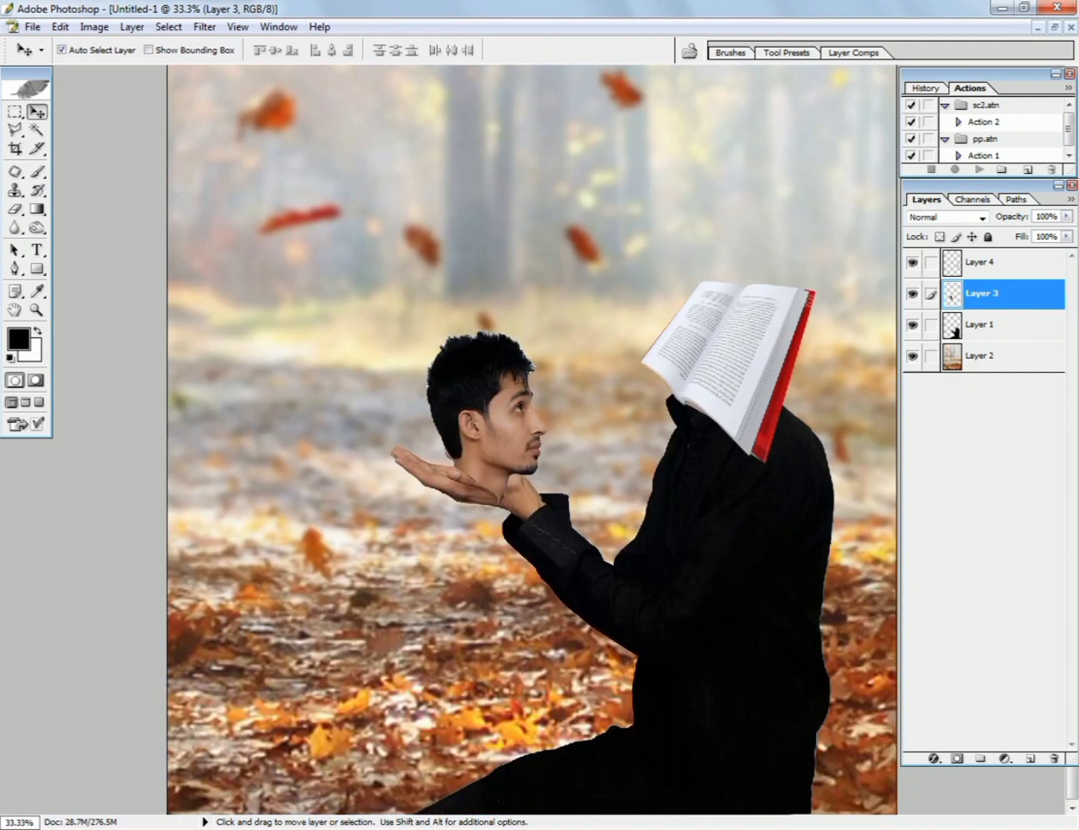
{"action": "key", "text": "ctrl+t"}
{"action": "left_click_drag", "start_coordinate": [548, 509], "coordinate": [551, 510]}
{"action": "key", "text": "Return"}
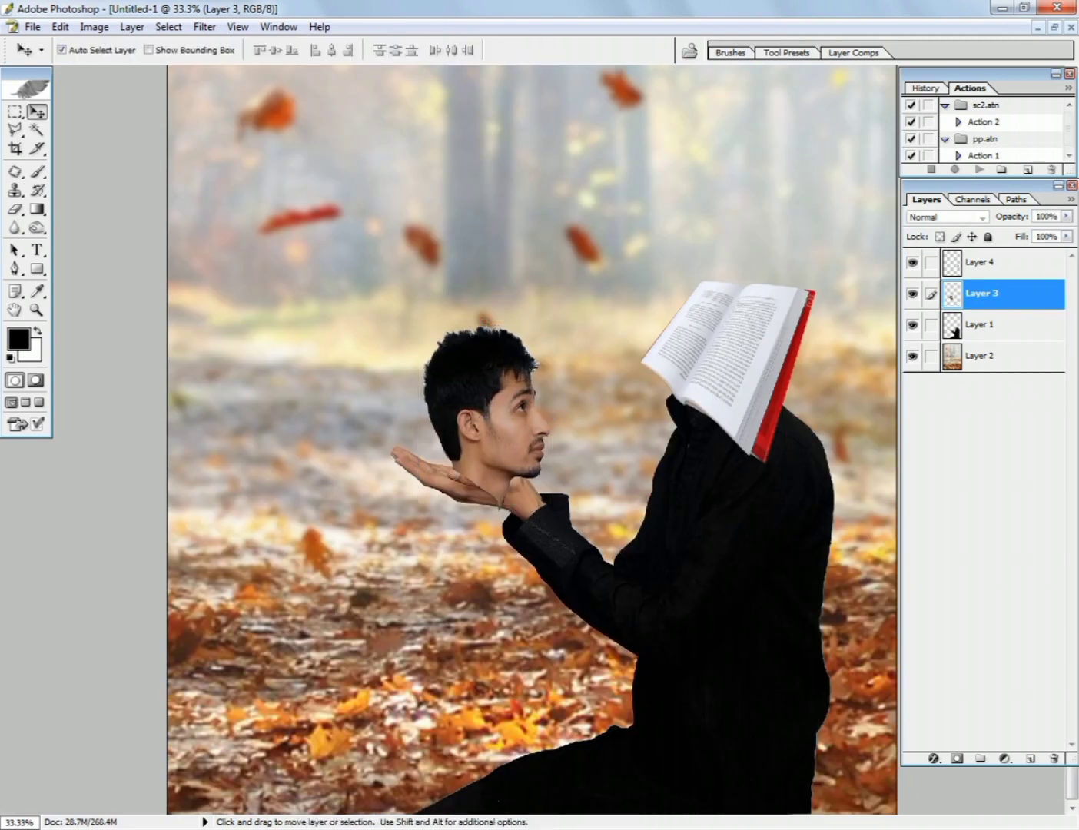
Step: Hide the head layer to expose the whole hand beneath it
{"action": "key", "text": "ctrl+plus"}
{"action": "key", "text": "ctrl+plus"}
{"action": "key", "text": "ctrl+plus"}
{"action": "left_click_drag", "start_coordinate": [454, 430], "coordinate": [530, 405]}
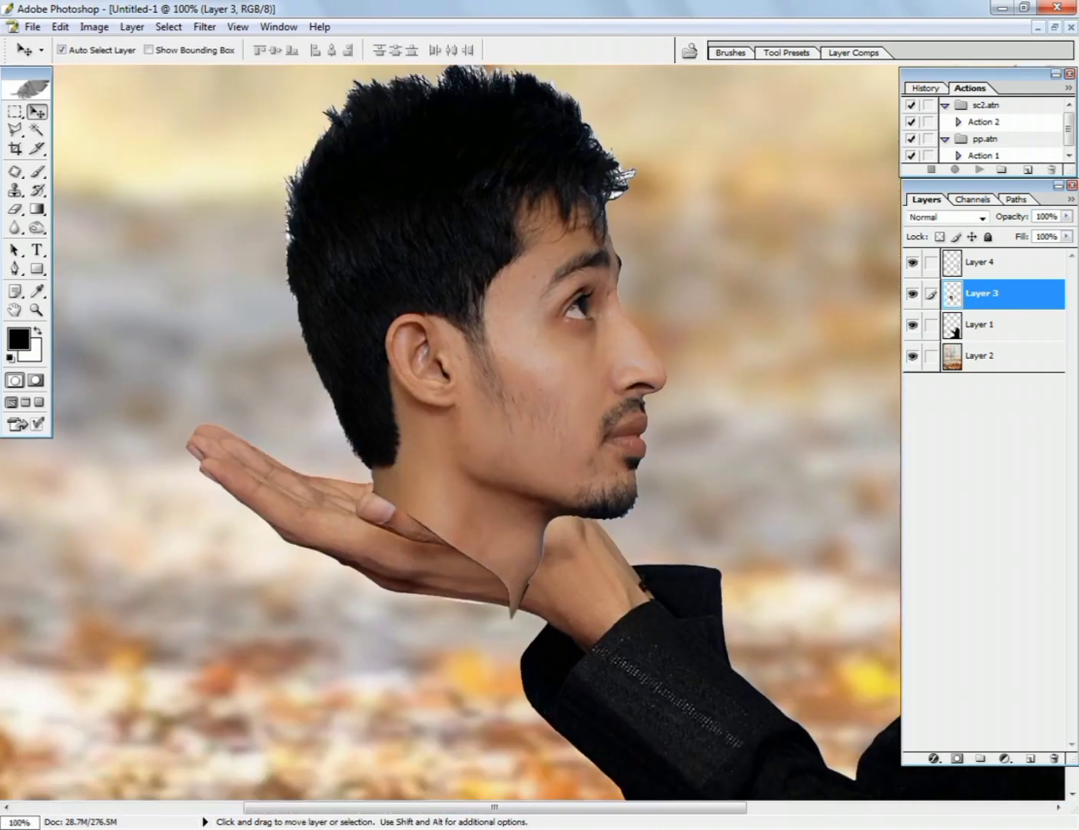
{"action": "left_click", "coordinate": [912, 293]}
{"action": "key", "text": "ctrl+plus"}
{"action": "key", "text": "ctrl+plus"}
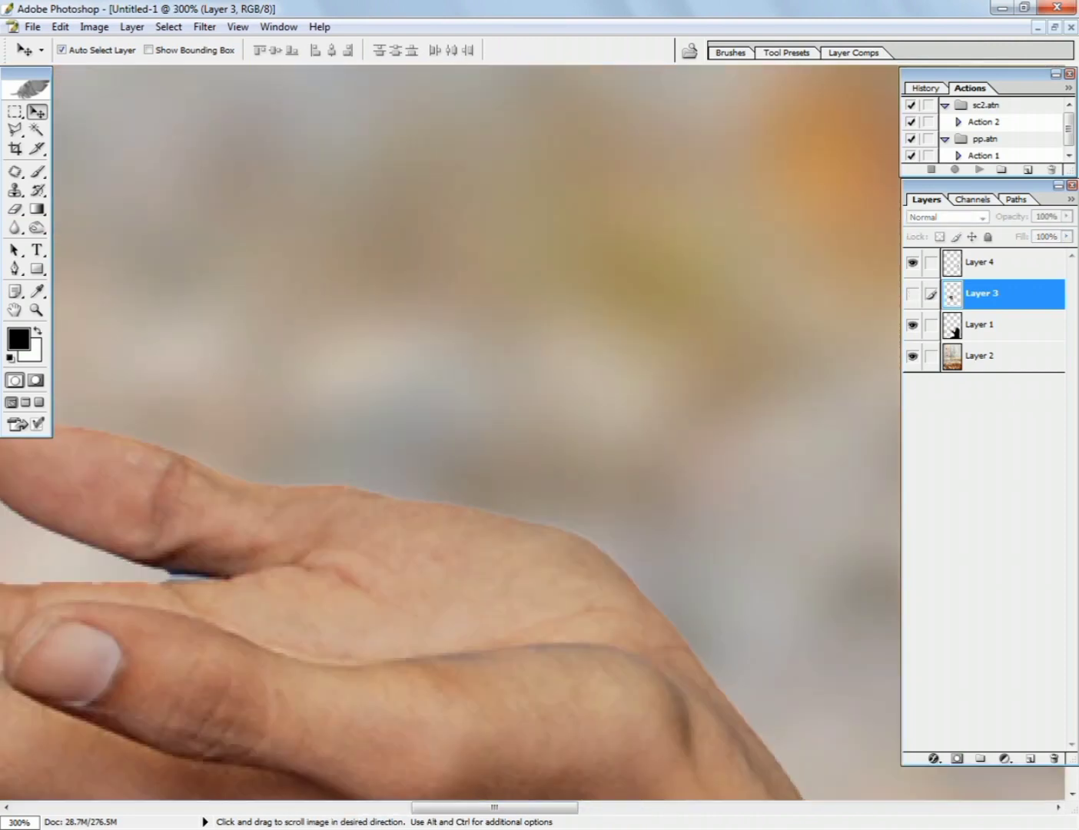
Step: Trace a Pen path along the thumb's upper edge and around the lower hand on the hidden-head view, and convert it to a selection
{"action": "left_click_drag", "start_coordinate": [385, 554], "coordinate": [684, 351]}
{"action": "key", "text": "p"}
{"action": "left_click", "coordinate": [289, 473]}
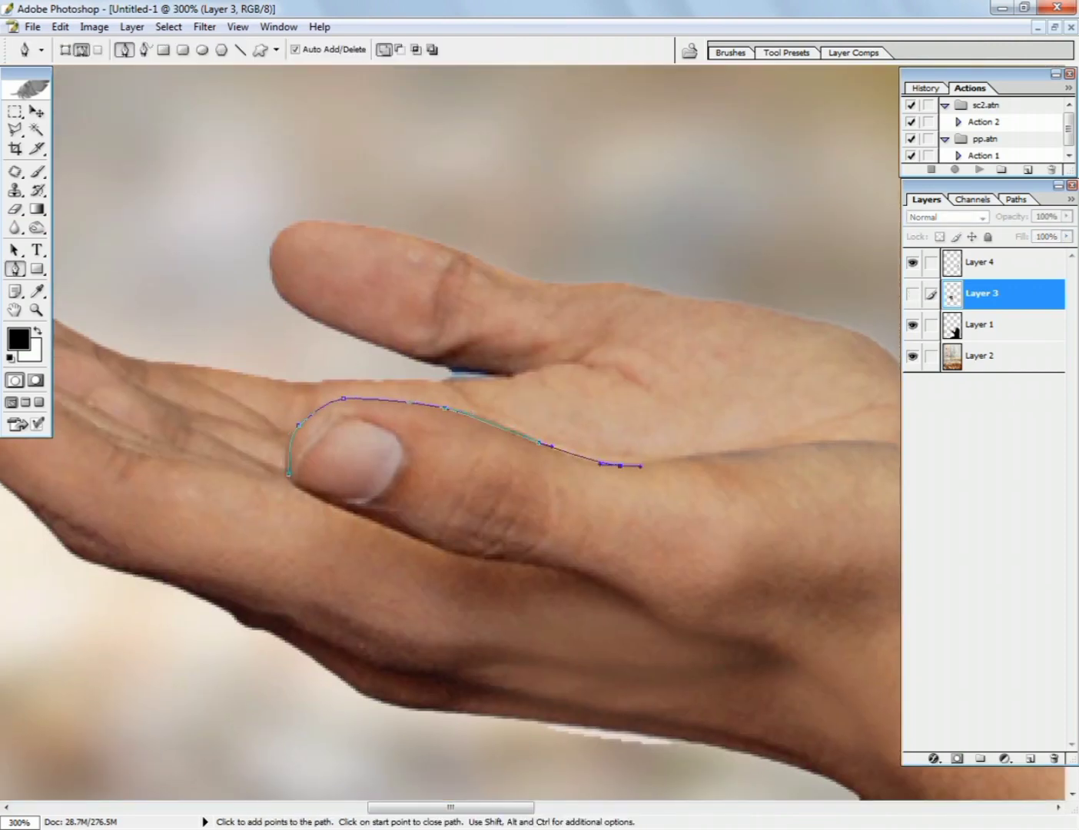
{"action": "left_click_drag", "start_coordinate": [639, 466], "coordinate": [432, 446]}
{"action": "left_click_drag", "start_coordinate": [557, 430], "coordinate": [605, 335]}
{"action": "left_click_drag", "start_coordinate": [715, 331], "coordinate": [754, 333]}
{"action": "left_click_drag", "start_coordinate": [701, 578], "coordinate": [690, 604]}
{"action": "left_click_drag", "start_coordinate": [689, 604], "coordinate": [881, 525]}
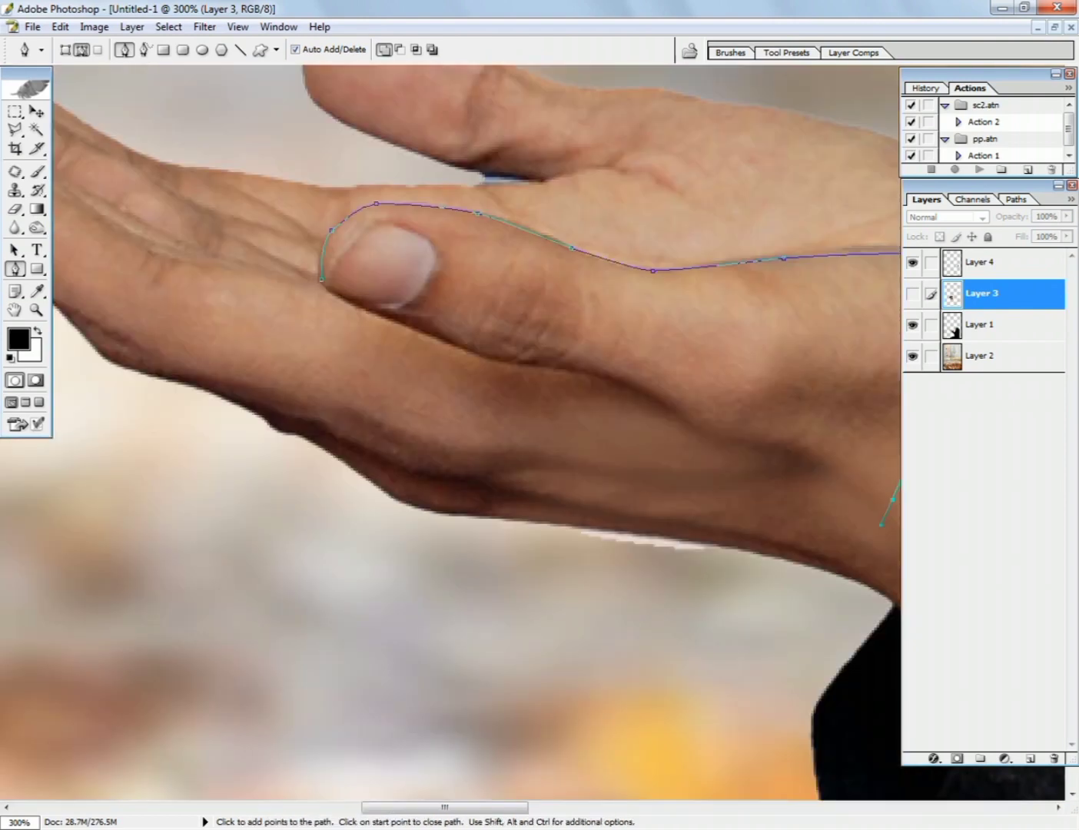
{"action": "key", "text": "ctrl+Return"}
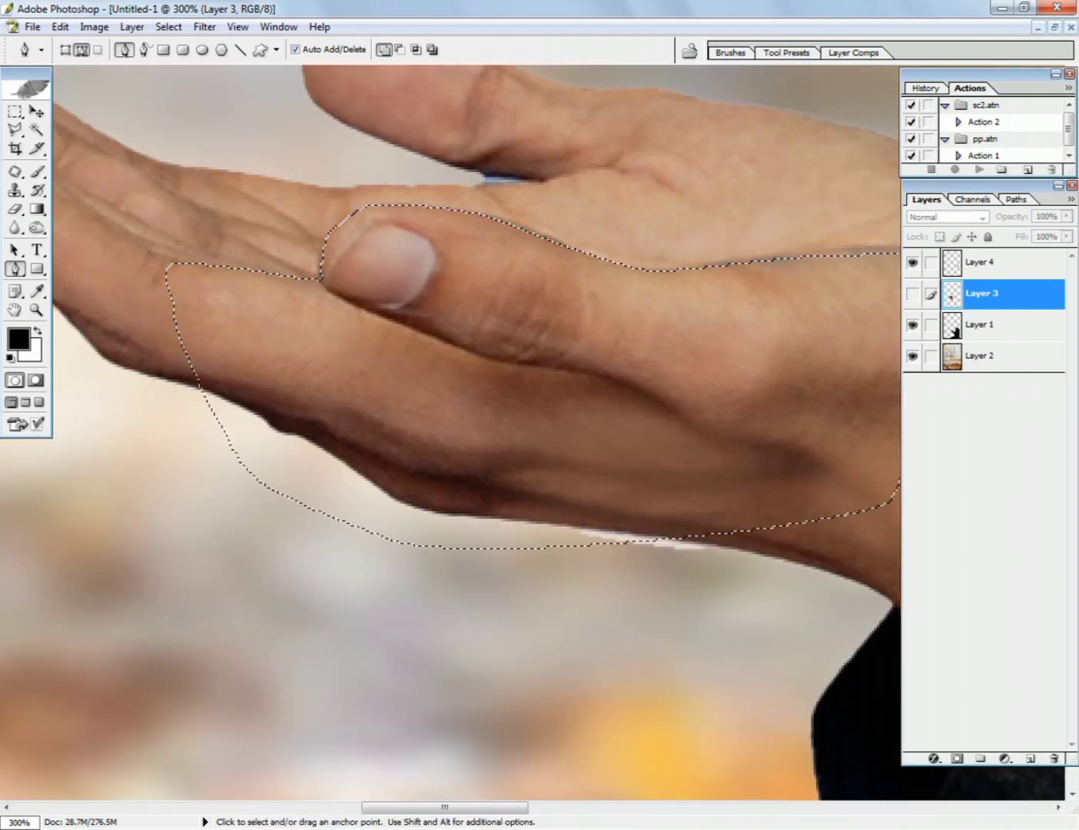
Step: Feather the selection and copy the thumb and lower hand from the body layer, Layer 1, to a new layer
{"action": "left_click", "coordinate": [956, 330]}
{"action": "key", "text": "v"}
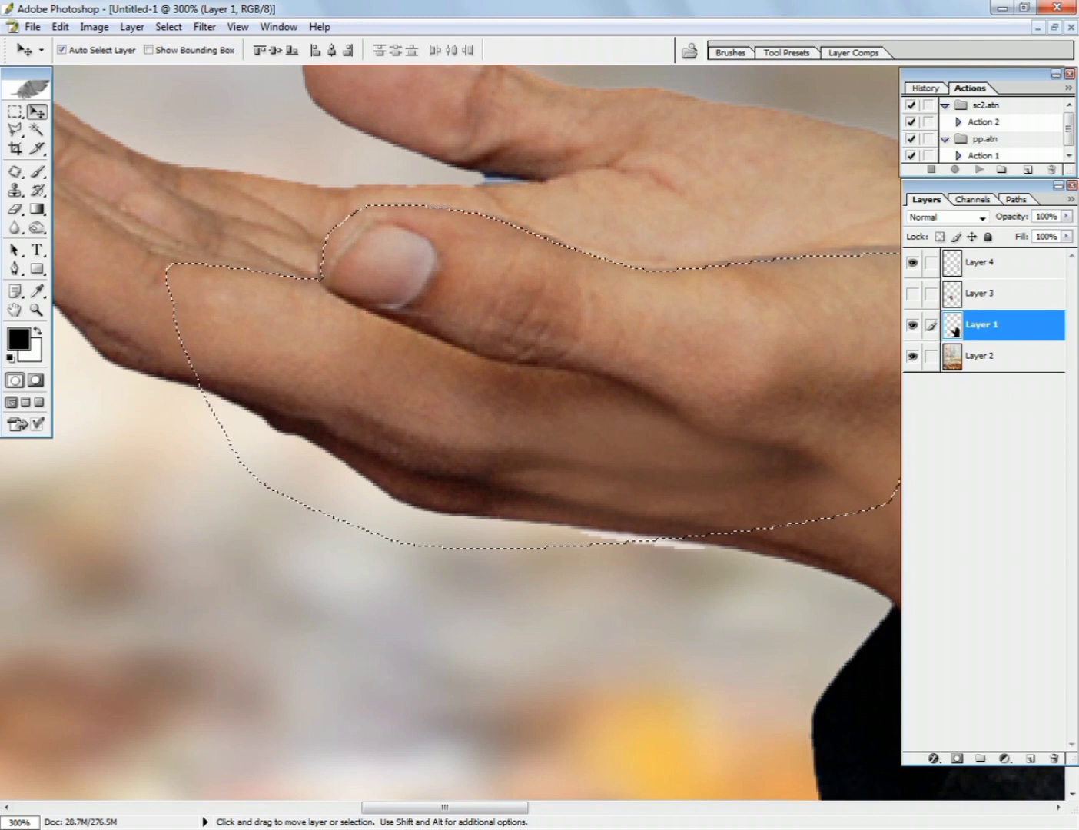
{"action": "key", "text": "ctrl+alt+d"}
{"action": "key", "text": "Return"}
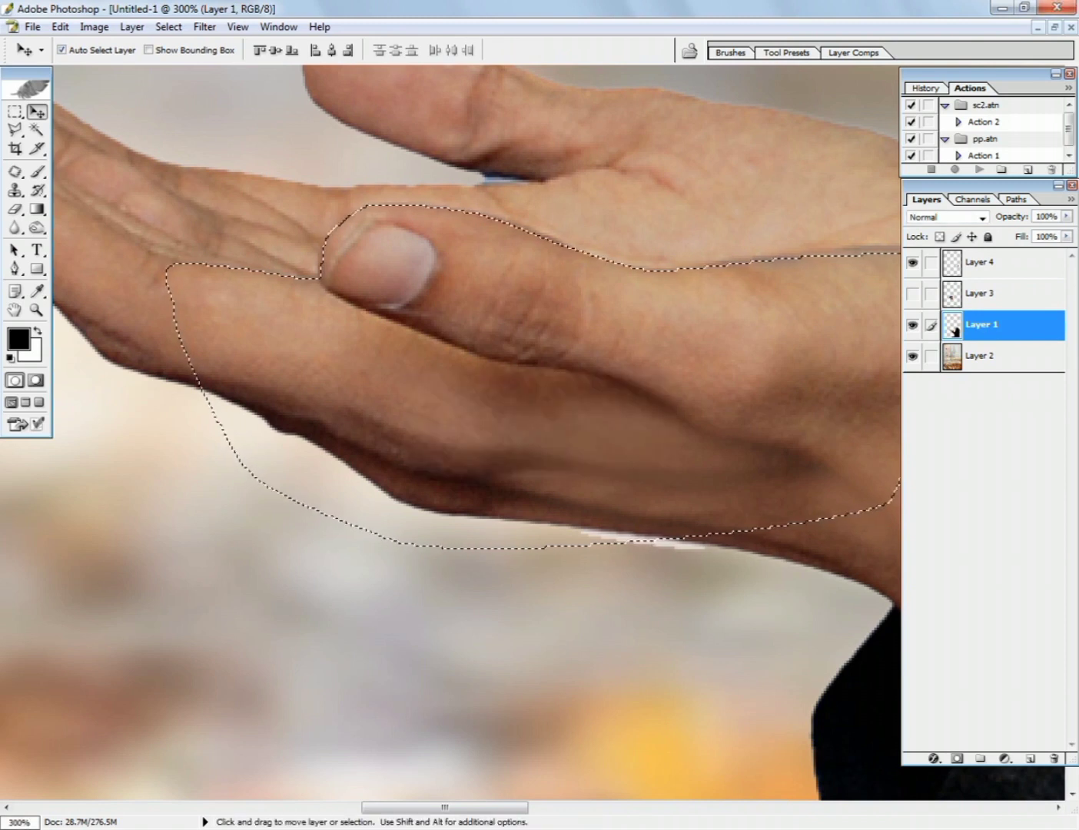
{"action": "key", "text": "ctrl+j"}
Step: Show the head layer again and move the copied thumb layer above it so the thumb overlaps the neck
{"action": "left_click", "coordinate": [913, 293]}
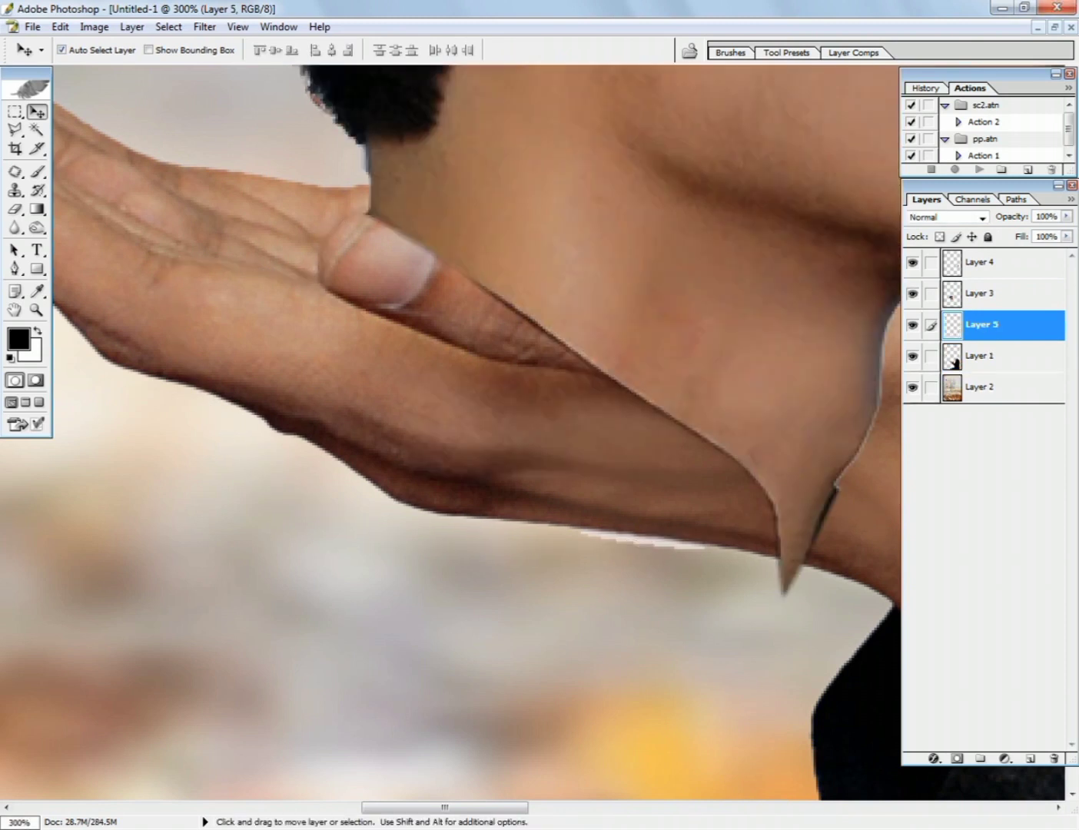
{"action": "key", "text": "ctrl+bracketleft"}
{"action": "key", "text": "ctrl+bracketright"}
{"action": "key", "text": "ctrl+bracketright"}
{"action": "key", "text": "ctrl+minus"}
{"action": "key", "text": "ctrl+minus"}
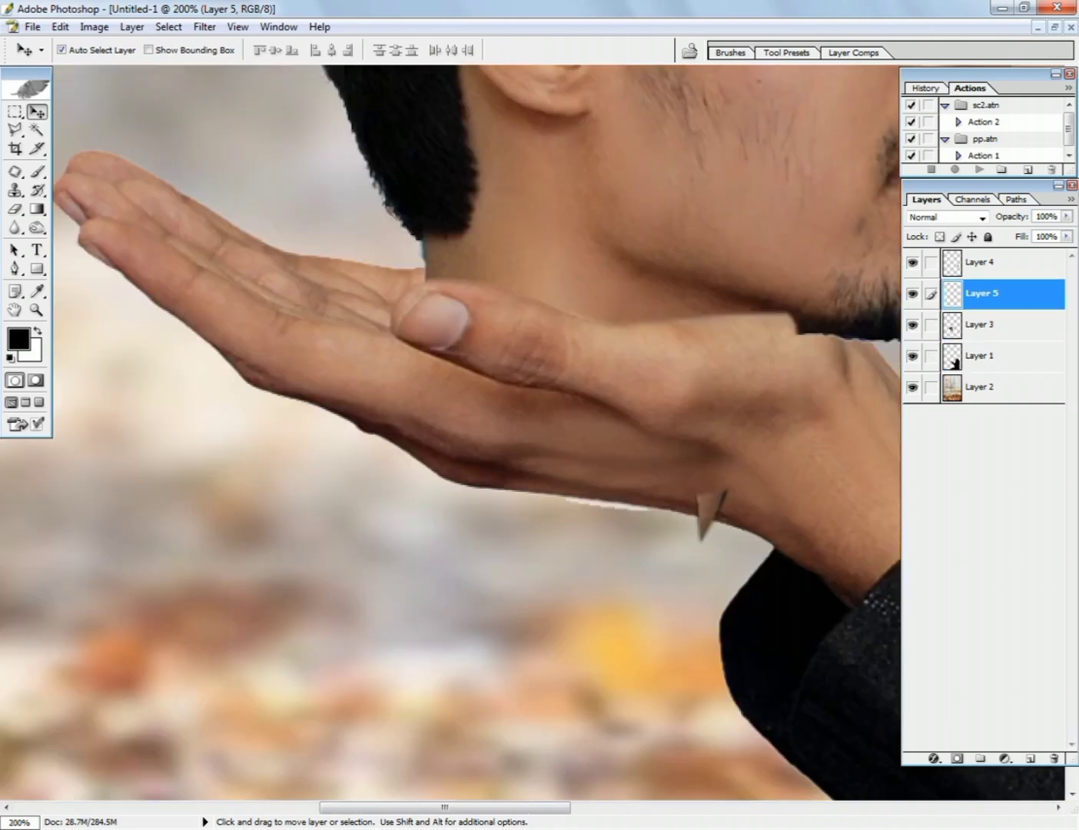
Step: Nudge the head left and up on Layer 3, and erase the neck tip sticking out below the hand
{"action": "left_click", "coordinate": [981, 325]}
{"action": "key", "text": "shift+Left"}
{"action": "key", "text": "shift+Up"}
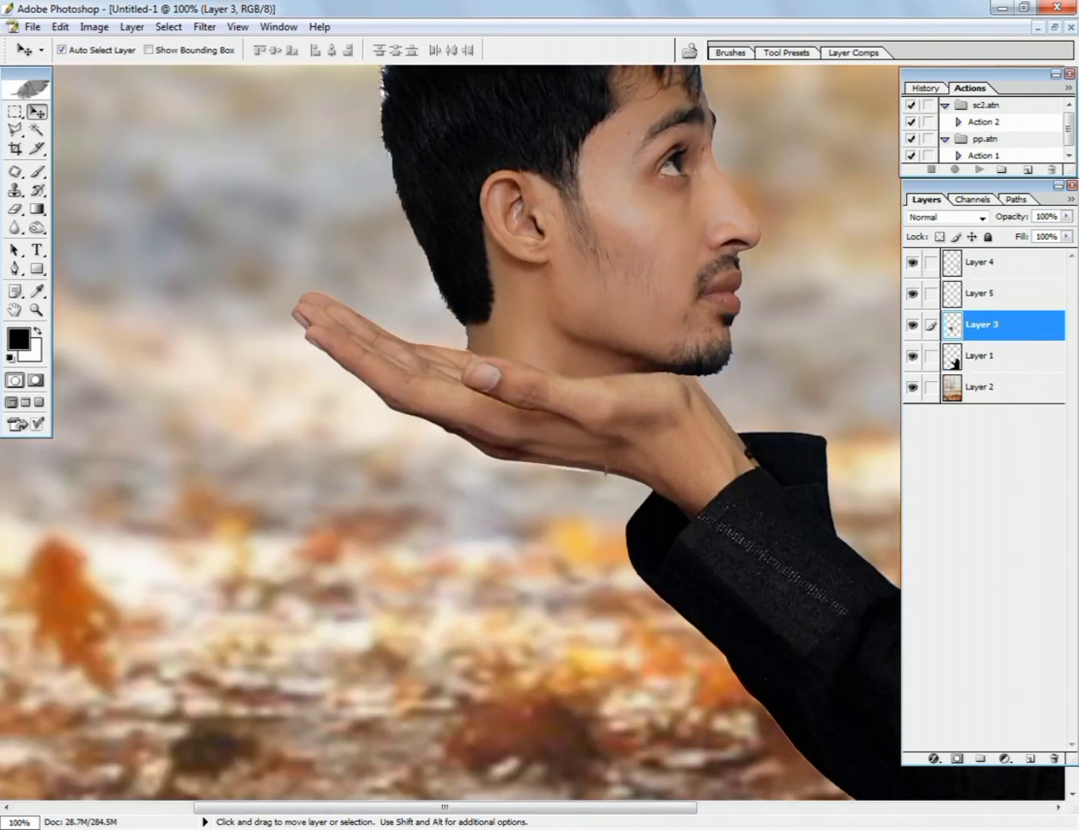
{"action": "key", "text": "e"}
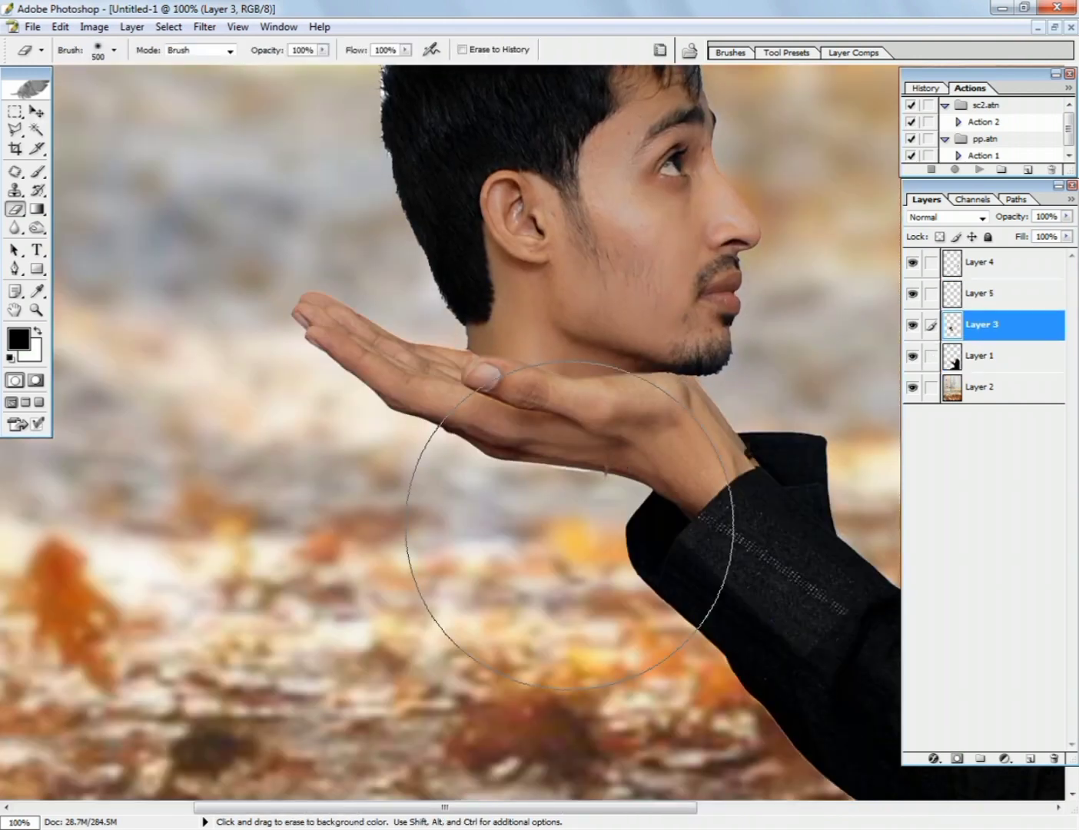
{"action": "left_click_drag", "start_coordinate": [460, 457], "coordinate": [365, 592]}
{"action": "key", "text": "v"}
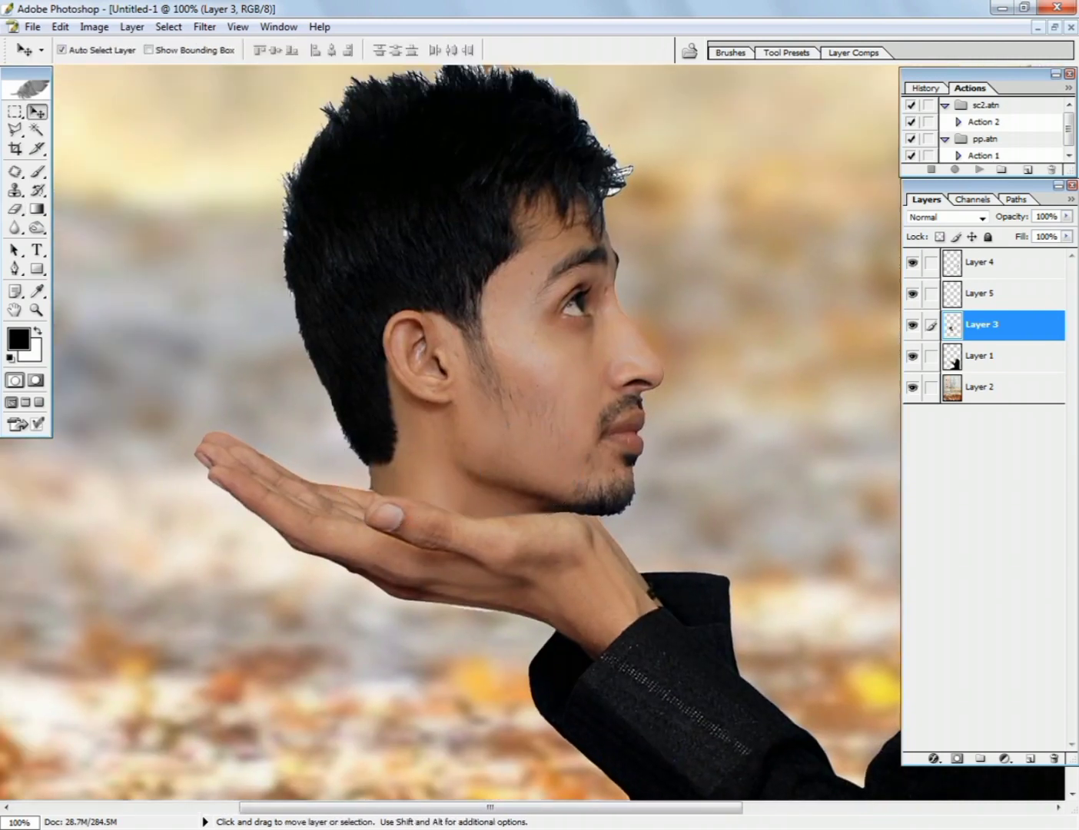
Step: Fine-tune the head's seat on the palm by nudging it slightly right and down
{"action": "key", "text": "Right"}
{"action": "key", "text": "Right"}
{"action": "key", "text": "Right"}
{"action": "key", "text": "Down"}
{"action": "key", "text": "Down"}
{"action": "key", "text": "Down"}
{"action": "key", "text": "Down"}
{"action": "key", "text": "Down"}
{"action": "key", "text": "Up"}
{"action": "key", "text": "Up"}
{"action": "key", "text": "Up"}
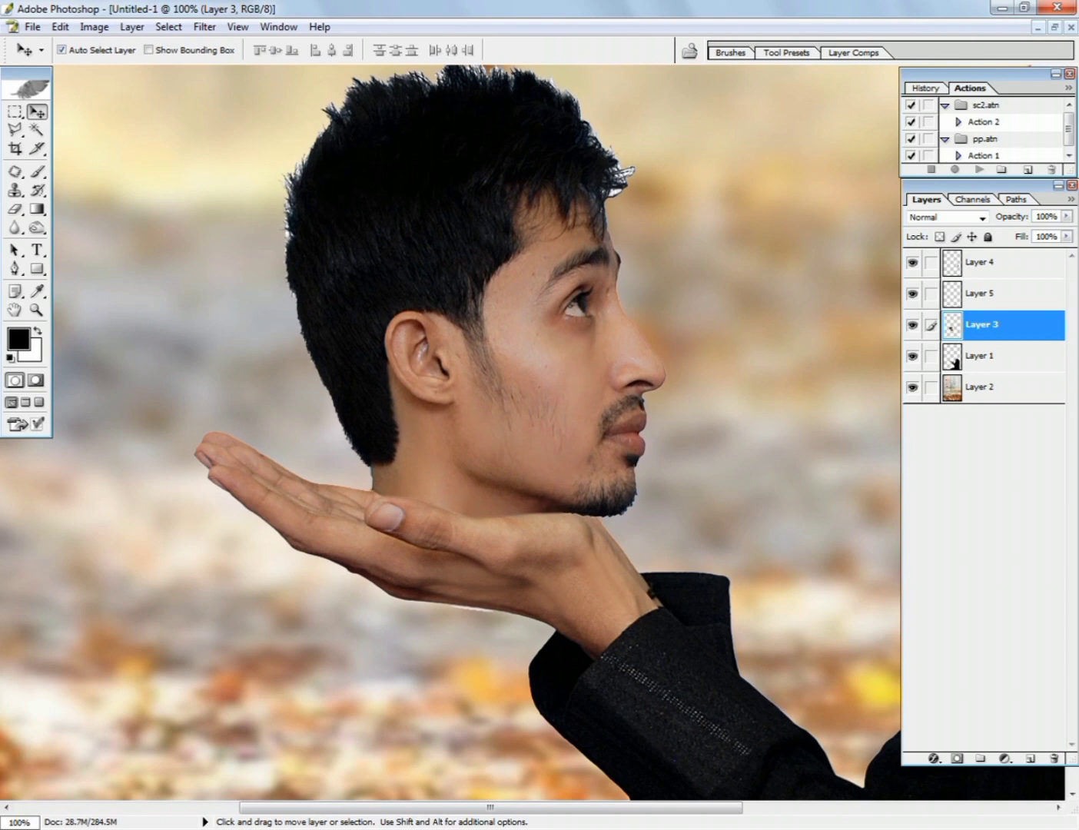
Step: Erase the stray neck corner where it meets the palm behind the thumb, using an 8 px eraser
{"action": "key", "text": "z"}
{"action": "left_click_drag", "start_coordinate": [256, 447], "coordinate": [430, 598]}
{"action": "left_click_drag", "start_coordinate": [537, 384], "coordinate": [346, 589]}
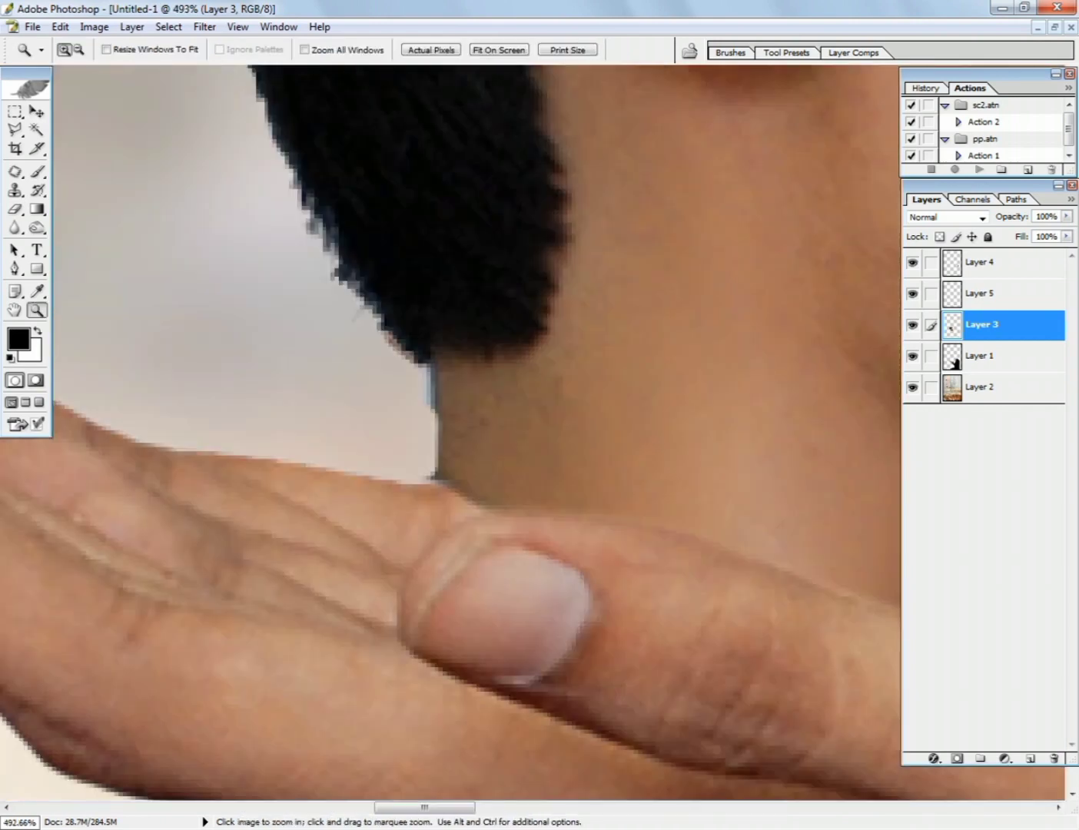
{"action": "key", "text": "e"}
{"action": "key", "text": "["}
{"action": "key", "text": "["}
{"action": "key", "text": "["}
{"action": "key", "text": "["}
{"action": "key", "text": "["}
{"action": "key", "text": "["}
{"action": "key", "text": "["}
{"action": "key", "text": "["}
{"action": "key", "text": "["}
{"action": "key", "text": "["}
{"action": "key", "text": "["}
{"action": "key", "text": "["}
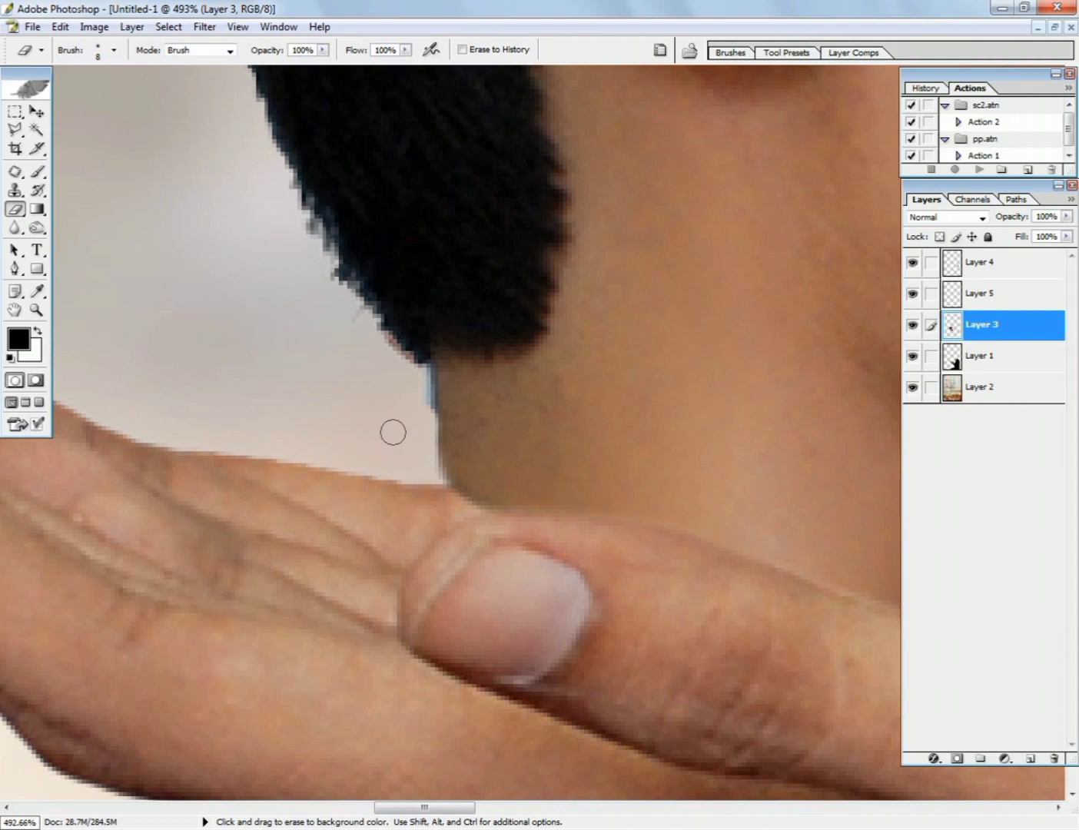
Step: Select a band around the outer hair edge, from nape to forehead, with the Polygonal Lasso and feather it
{"action": "key", "text": "z"}
{"action": "key", "text": "ctrl+0"}
{"action": "left_click_drag", "start_coordinate": [466, 491], "coordinate": [545, 561]}
{"action": "right_click", "coordinate": [503, 309]}
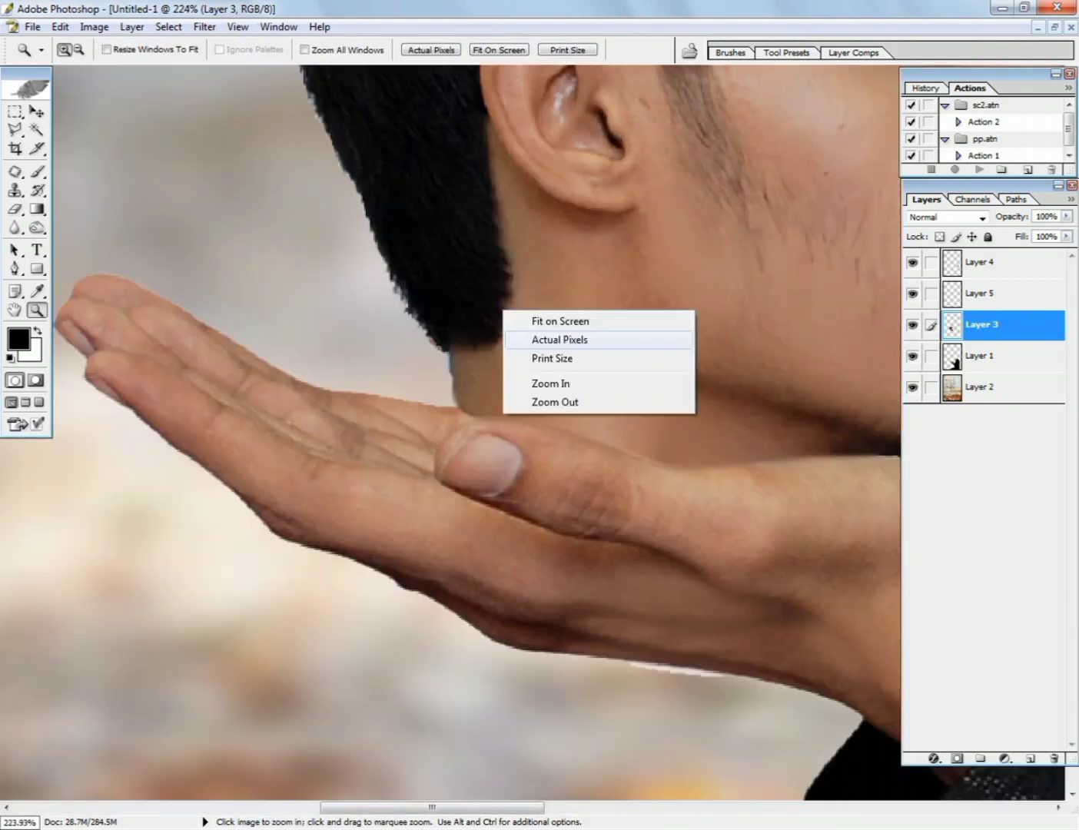
{"action": "left_click", "coordinate": [560, 339]}
{"action": "left_click_drag", "start_coordinate": [559, 339], "coordinate": [417, 616]}
{"action": "key", "text": "l"}
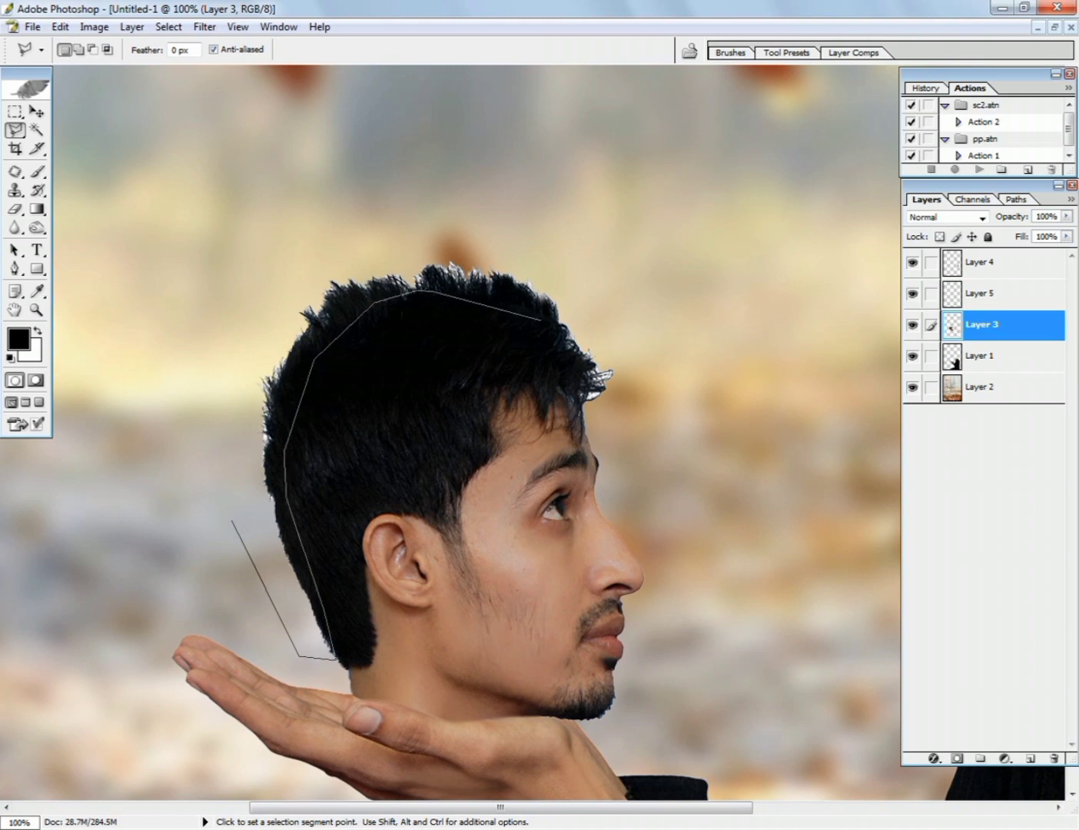
{"action": "left_click", "coordinate": [174, 448]}
{"action": "left_click", "coordinate": [233, 521]}
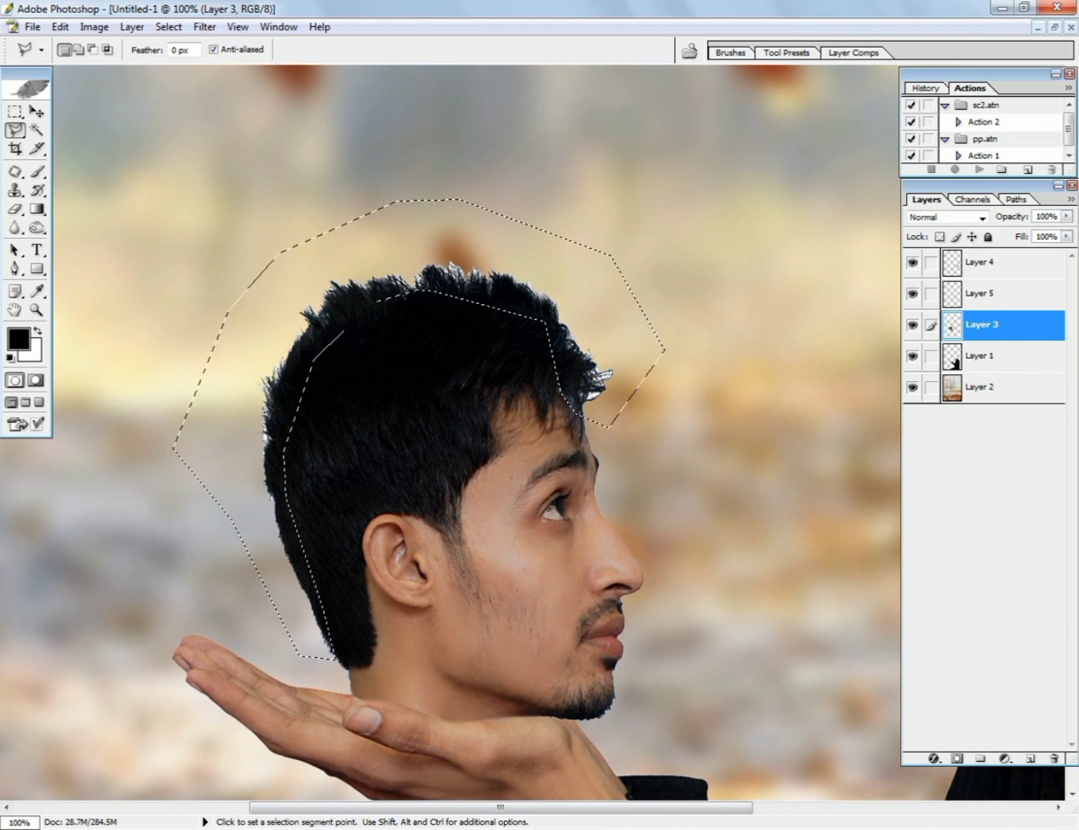
{"action": "key", "text": "v"}
{"action": "key", "text": "ctrl+alt+d"}
{"action": "key", "text": "Return"}
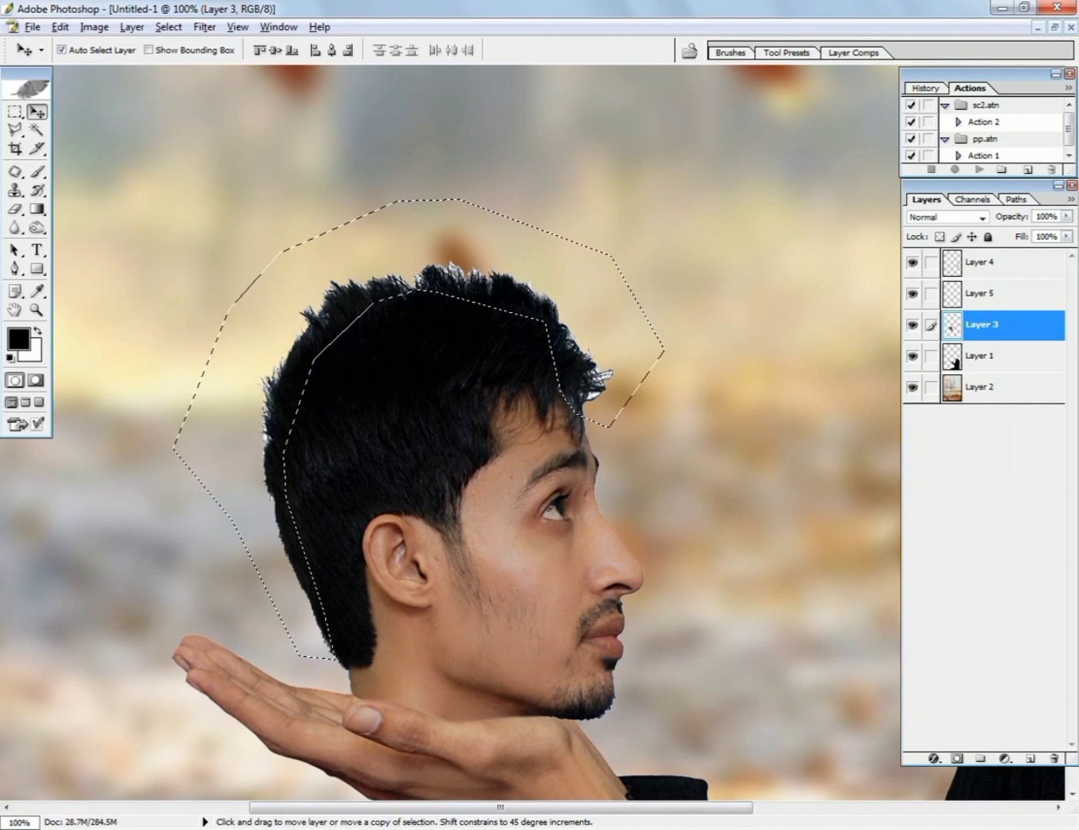
Step: Extract the selected hair edge with Force Foreground on and the near-black hair colour sampled, and drop the selection
{"action": "key", "text": "ctrl+alt+x"}
{"action": "key", "text": "ctrl+plus"}
{"action": "left_click_drag", "start_coordinate": [541, 318], "coordinate": [542, 333]}
{"action": "left_click", "coordinate": [908, 329]}
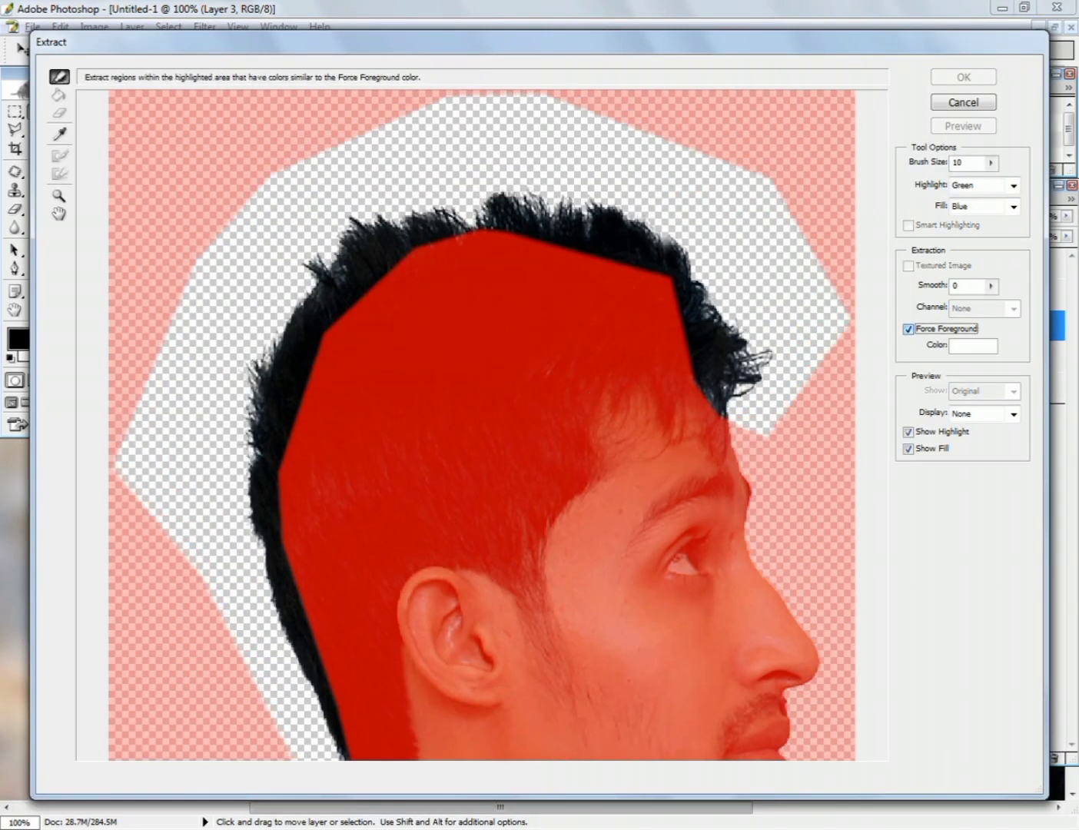
{"action": "key", "text": "i"}
{"action": "key", "text": "ctrl+BackSpace"}
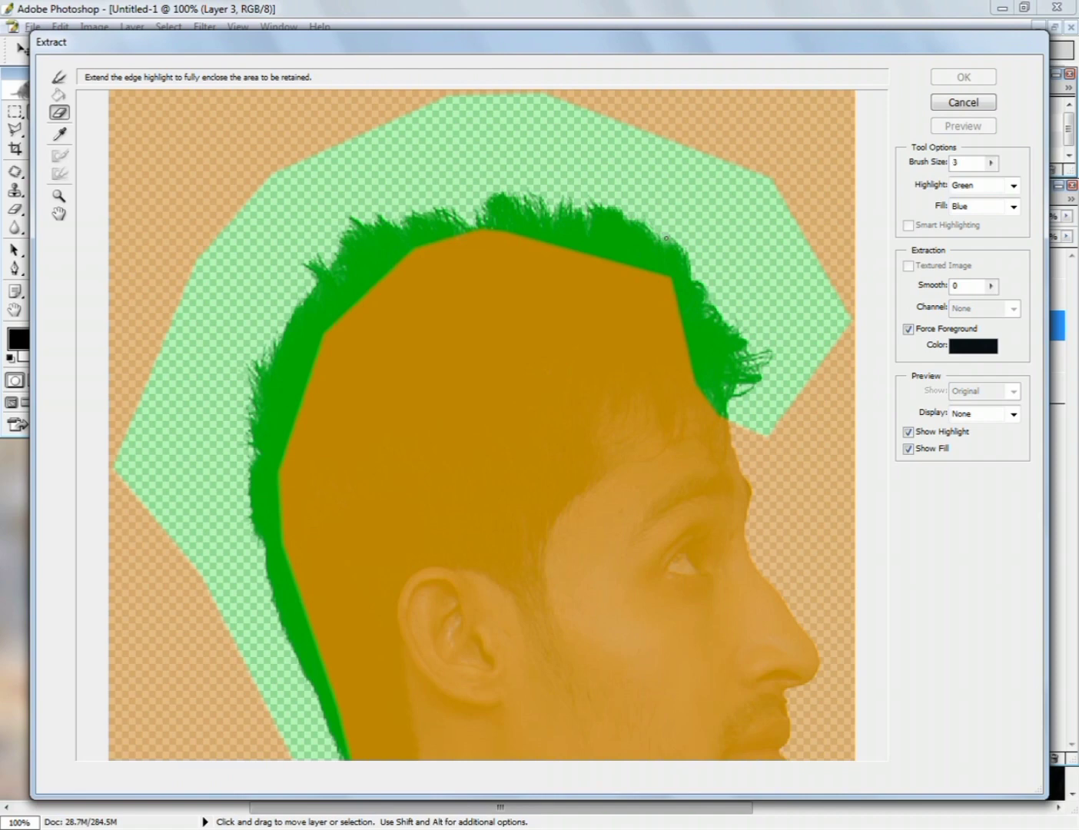
{"action": "left_click", "coordinate": [963, 125]}
{"action": "left_click", "coordinate": [964, 77]}
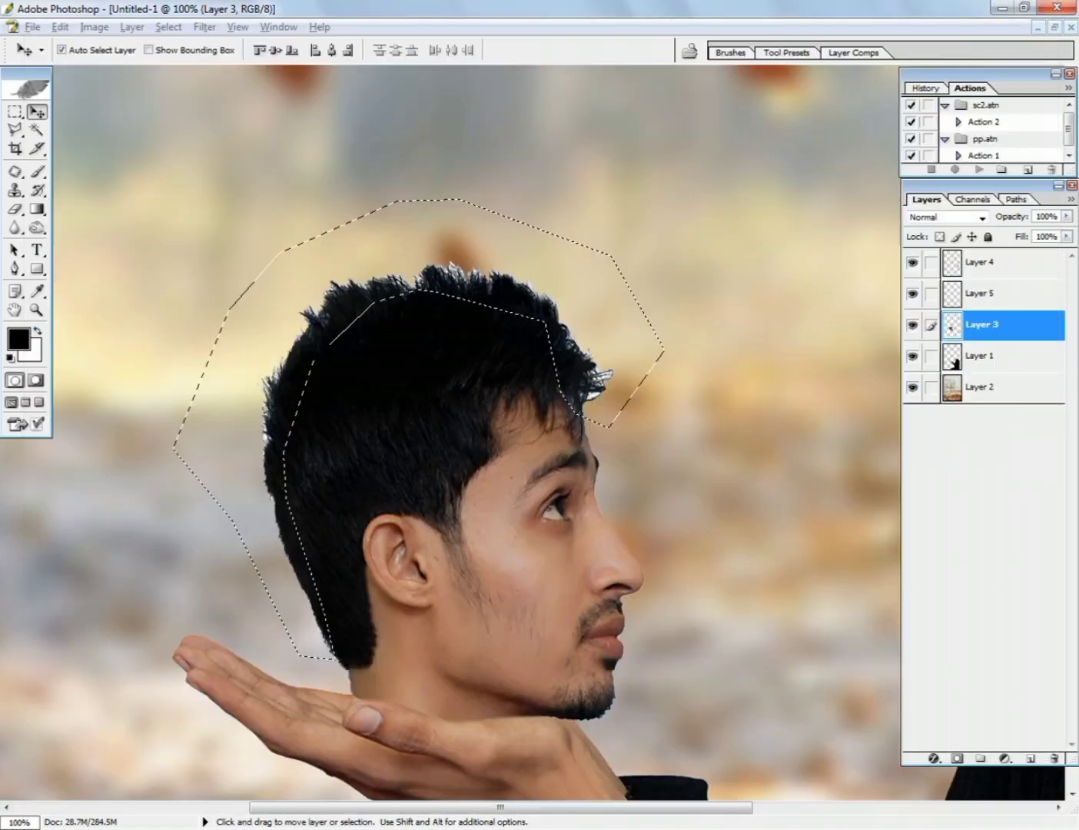
{"action": "key", "text": "ctrl+d"}
Step: Link the body, head, thumb and book layers, scale them together to 122.9%, and align the figure with the canvas's lower edge
{"action": "key", "text": "ctrl+minus"}
{"action": "key", "text": "ctrl+minus"}
{"action": "key", "text": "ctrl+minus"}
{"action": "key", "text": "ctrl+minus"}
{"action": "key", "text": "ctrl+minus"}
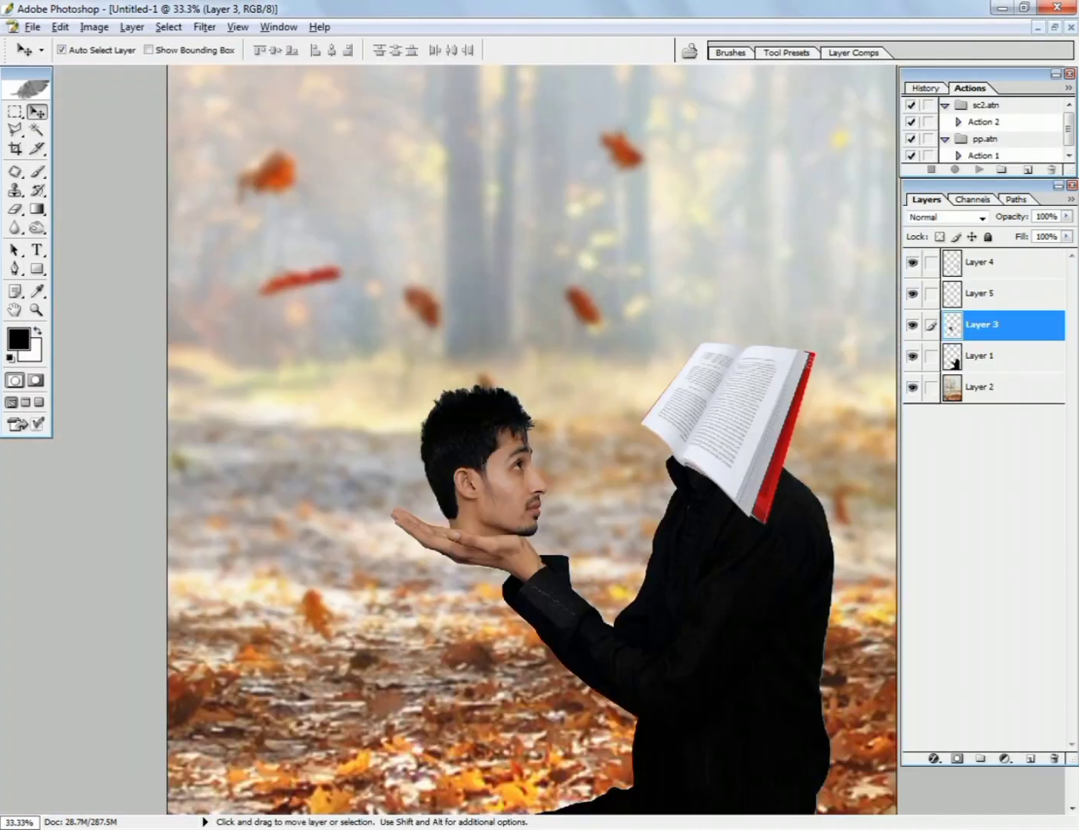
{"action": "key", "text": "ctrl+plus"}
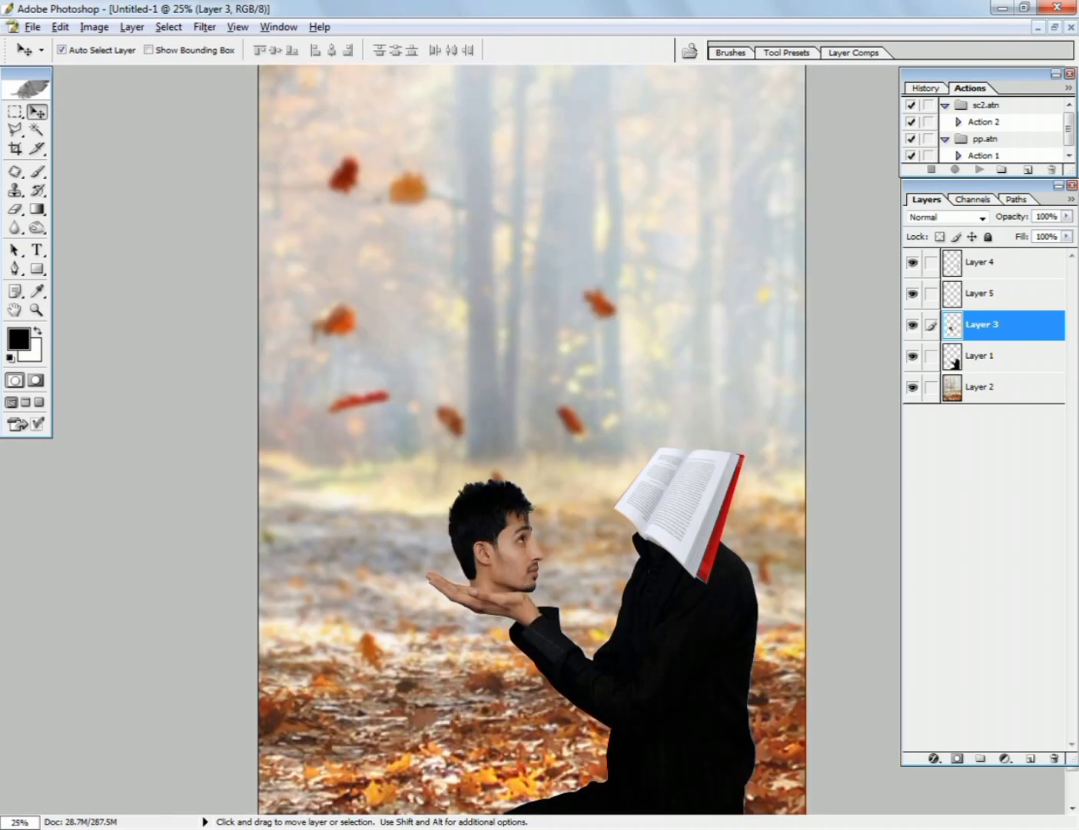
{"action": "key", "text": "ctrl+minus"}
{"action": "left_click", "coordinate": [992, 356]}
{"action": "key", "text": "ctrl+t"}
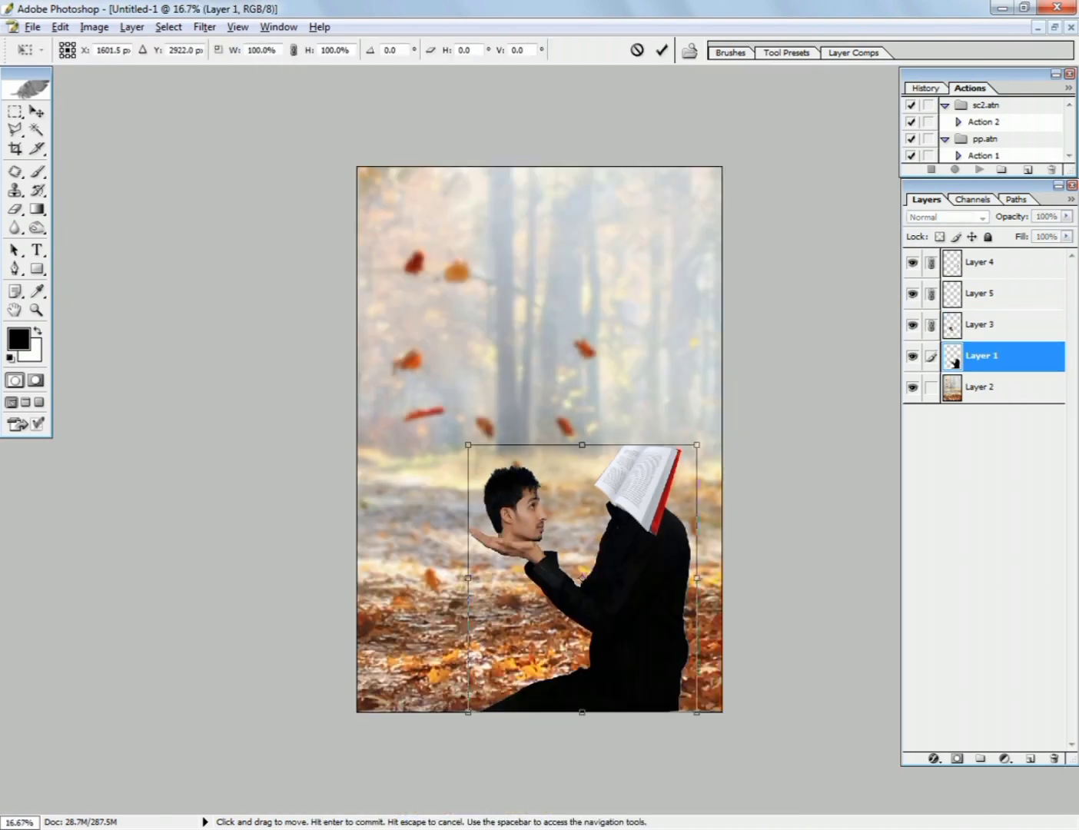
{"action": "left_click_drag", "start_coordinate": [696, 444], "coordinate": [723, 413]}
{"action": "left_click_drag", "start_coordinate": [615, 569], "coordinate": [608, 539]}
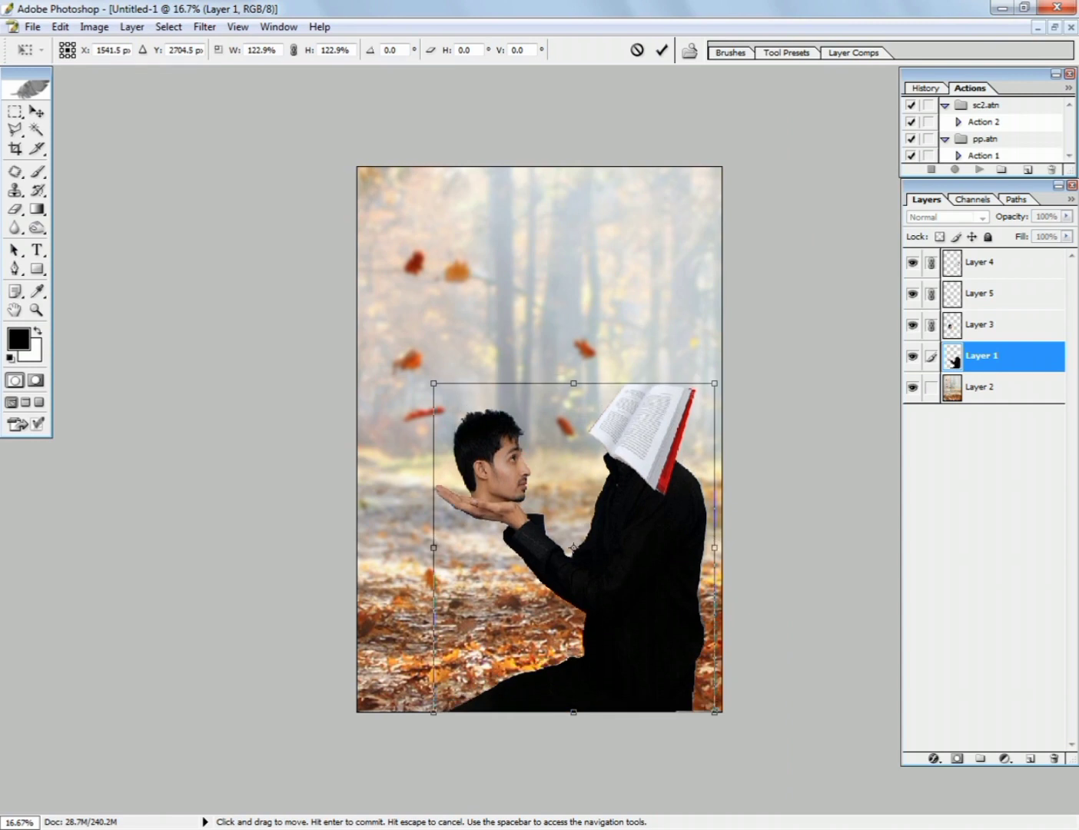
{"action": "key", "text": "Return"}
Step: Outline a strip of leafy ground along the canvas's lower edge on the background layer, Layer 2, and feather it
{"action": "left_click", "coordinate": [991, 387]}
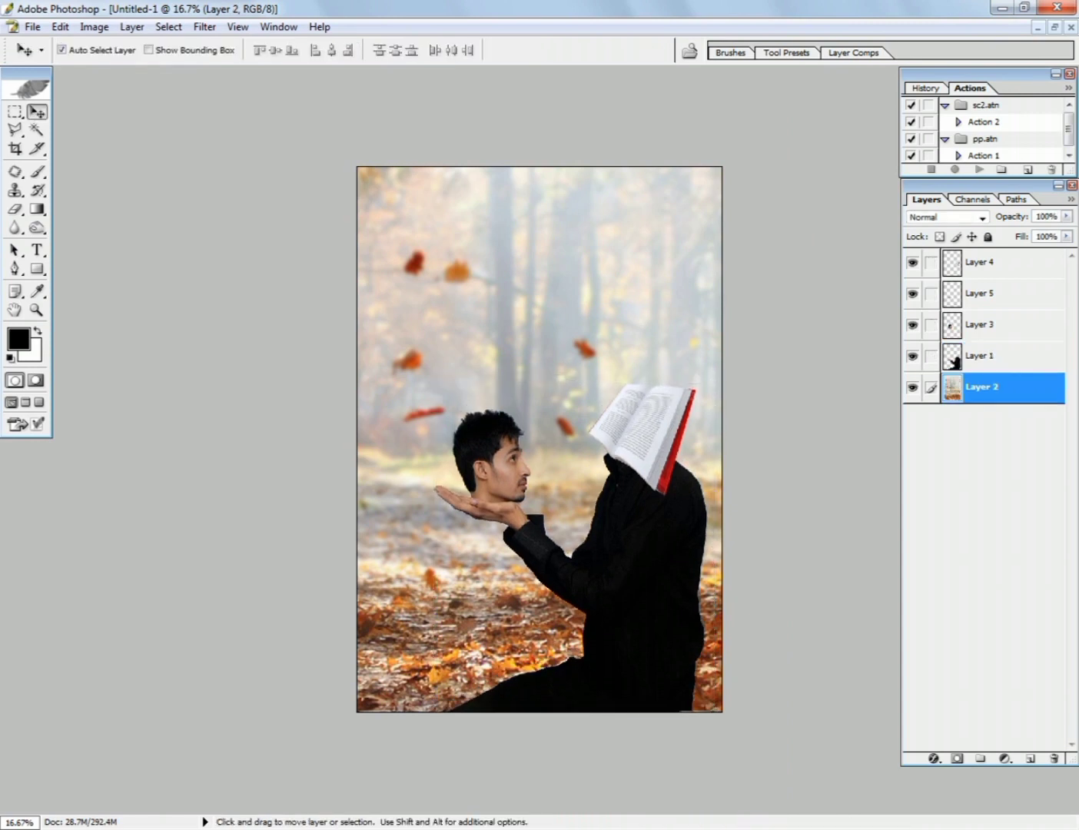
{"action": "key", "text": "j"}
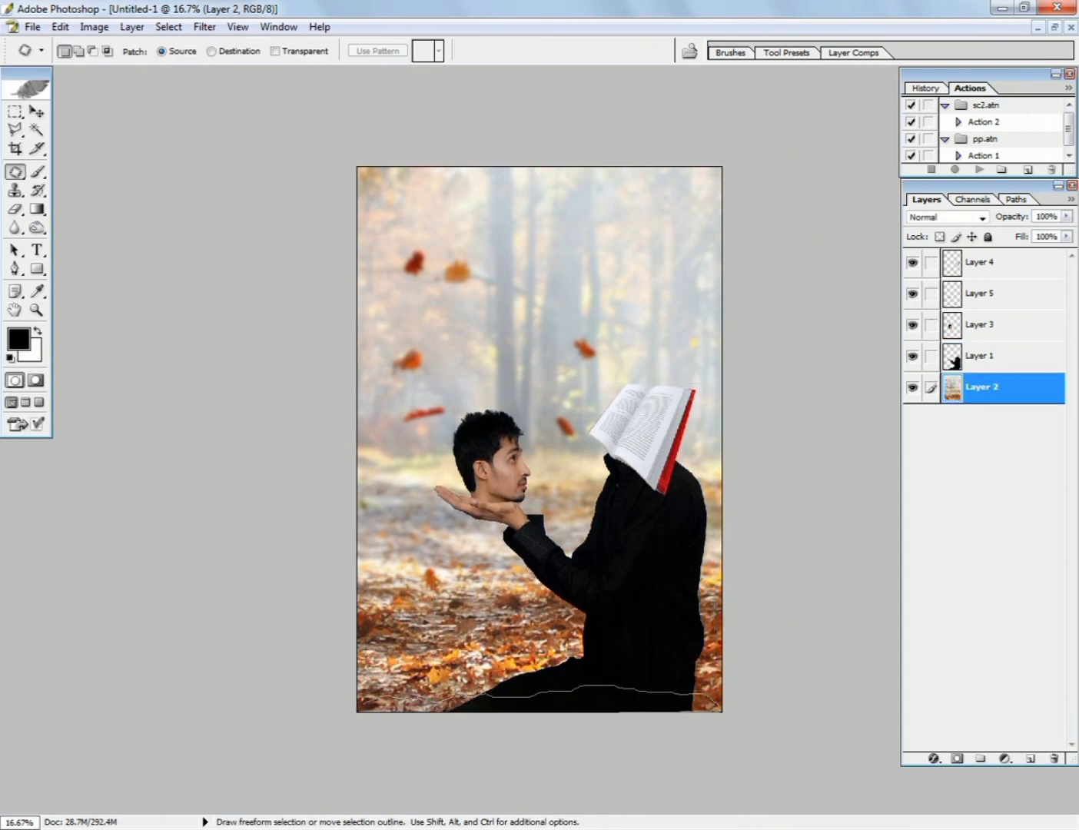
{"action": "key", "text": "ctrl+alt+d"}
{"action": "key", "text": "Return"}
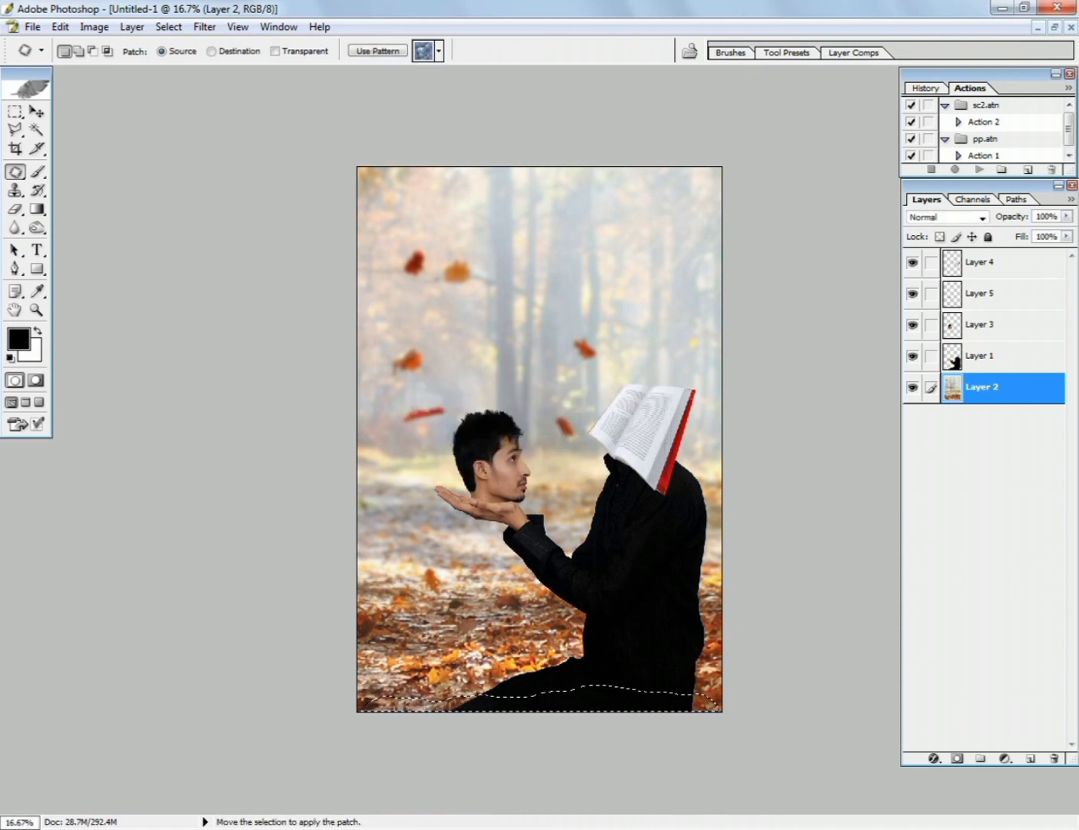
Step: Copy the selected leaf strip to a new layer and raise it above the body layer to cover the legs' base
{"action": "key", "text": "ctrl+]"}
{"action": "key", "text": "ctrl+["}
{"action": "key", "text": "ctrl+j"}
{"action": "key", "text": "ctrl+]"}
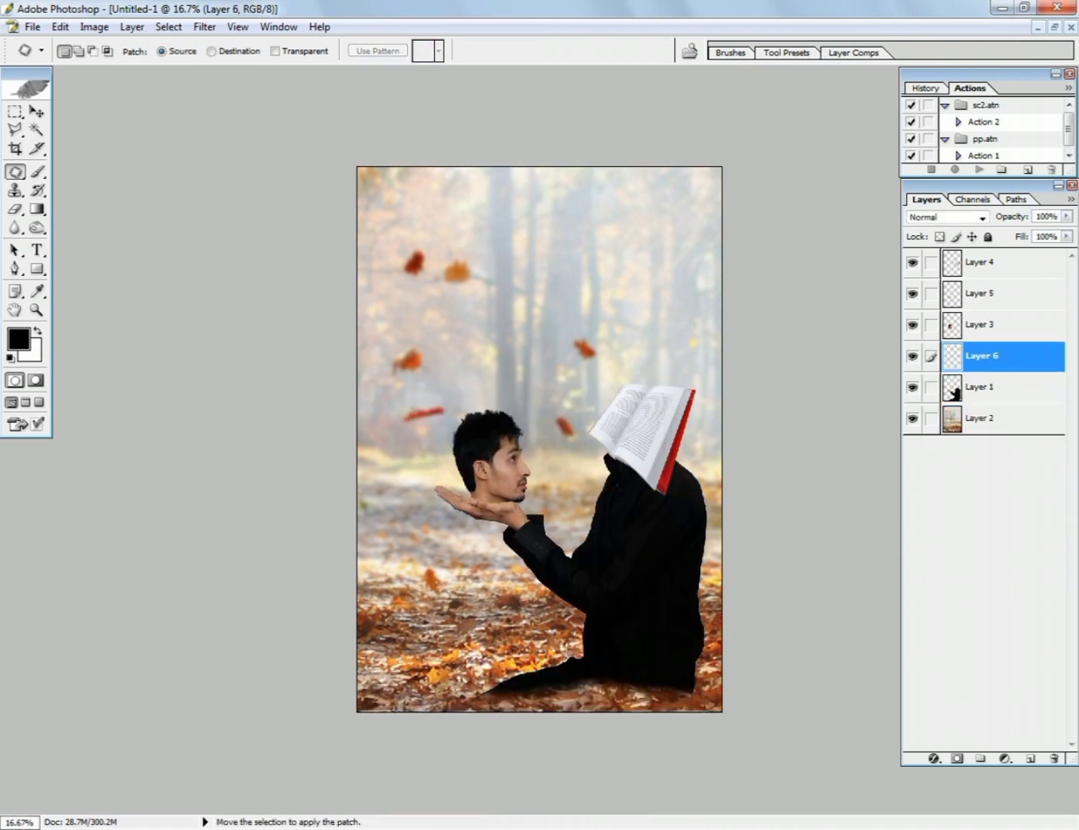
Step: Set the leaf strip layer's blend mode to Screen
{"action": "key", "text": "f"}
{"action": "key", "text": "ctrl+plus"}
{"action": "key", "text": "ctrl+plus"}
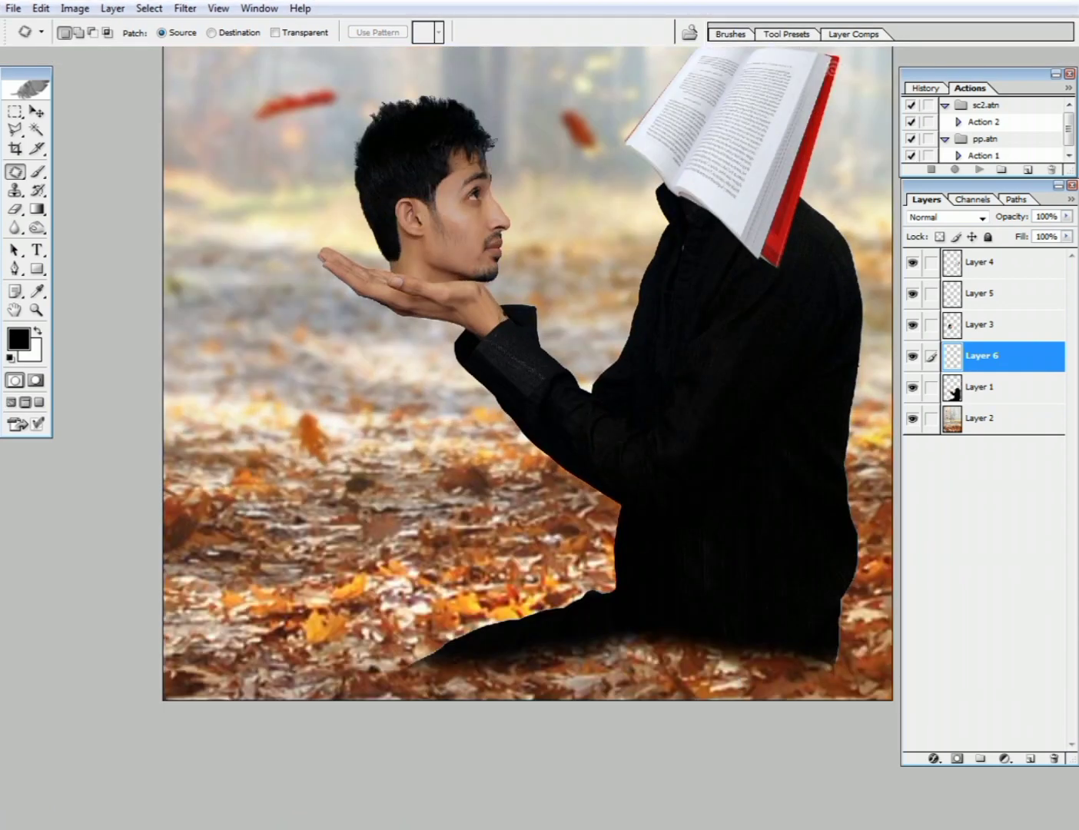
{"action": "key", "text": "b"}
{"action": "key", "text": "v"}
{"action": "key", "text": "Down"}
{"action": "key", "text": "Down"}
{"action": "key", "text": "Down"}
{"action": "key", "text": "Down"}
{"action": "key", "text": "Down"}
{"action": "key", "text": "Down"}
{"action": "key", "text": "Down"}
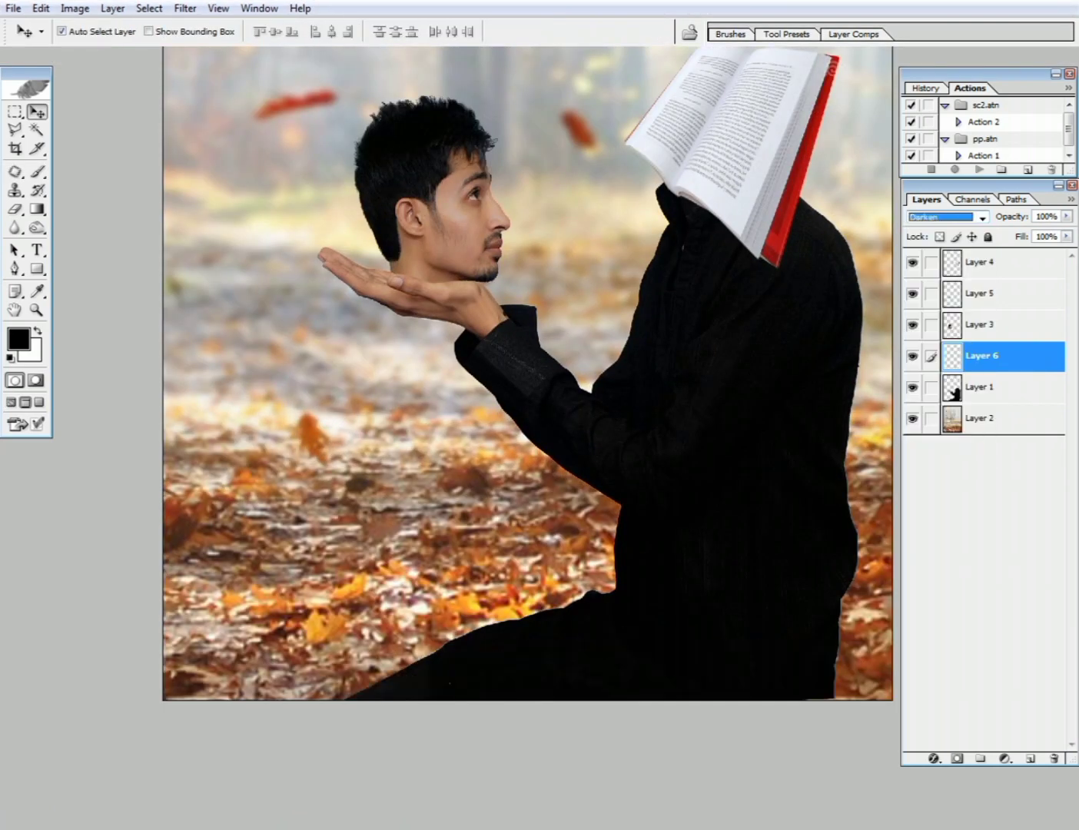
{"action": "key", "text": "Down"}
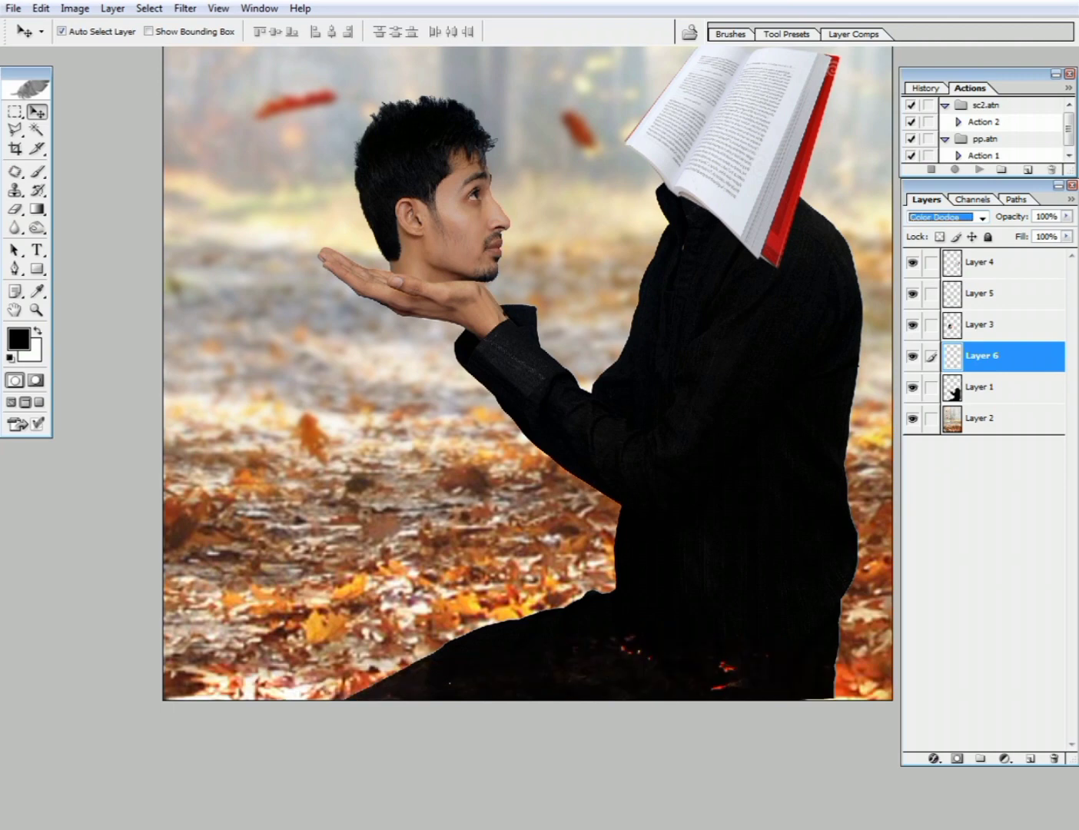
{"action": "key", "text": "Up"}
Step: Erase the leaf strip along the edge of the man's outstretched leg with the 8 px eraser
{"action": "mouse_move", "coordinate": [527, 461]}
{"action": "left_mouse_down"}
{"action": "mouse_move", "coordinate": [528, 345]}
{"action": "mouse_move", "coordinate": [505, 301]}
{"action": "left_mouse_up"}
{"action": "key", "text": "e"}
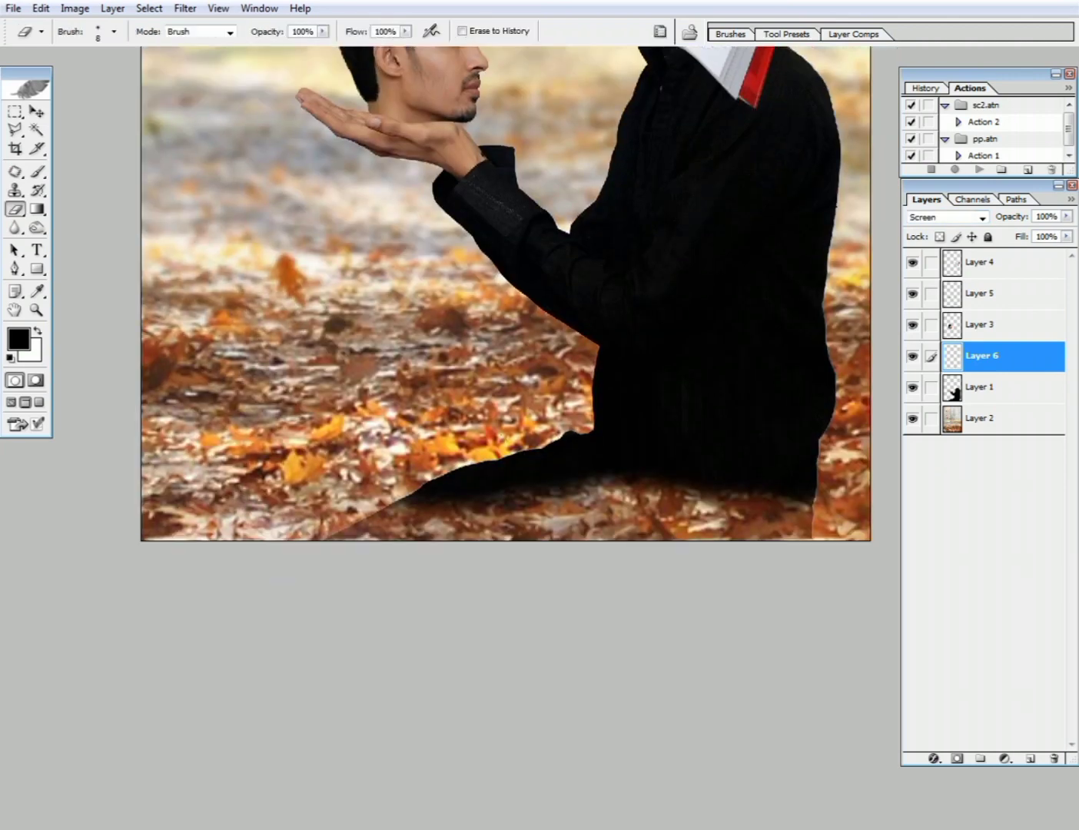
{"action": "mouse_move", "coordinate": [417, 476]}
{"action": "left_mouse_down"}
{"action": "mouse_move", "coordinate": [330, 522]}
{"action": "mouse_move", "coordinate": [440, 477]}
{"action": "mouse_move", "coordinate": [331, 534]}
{"action": "left_mouse_up"}
{"action": "key", "text": "v"}
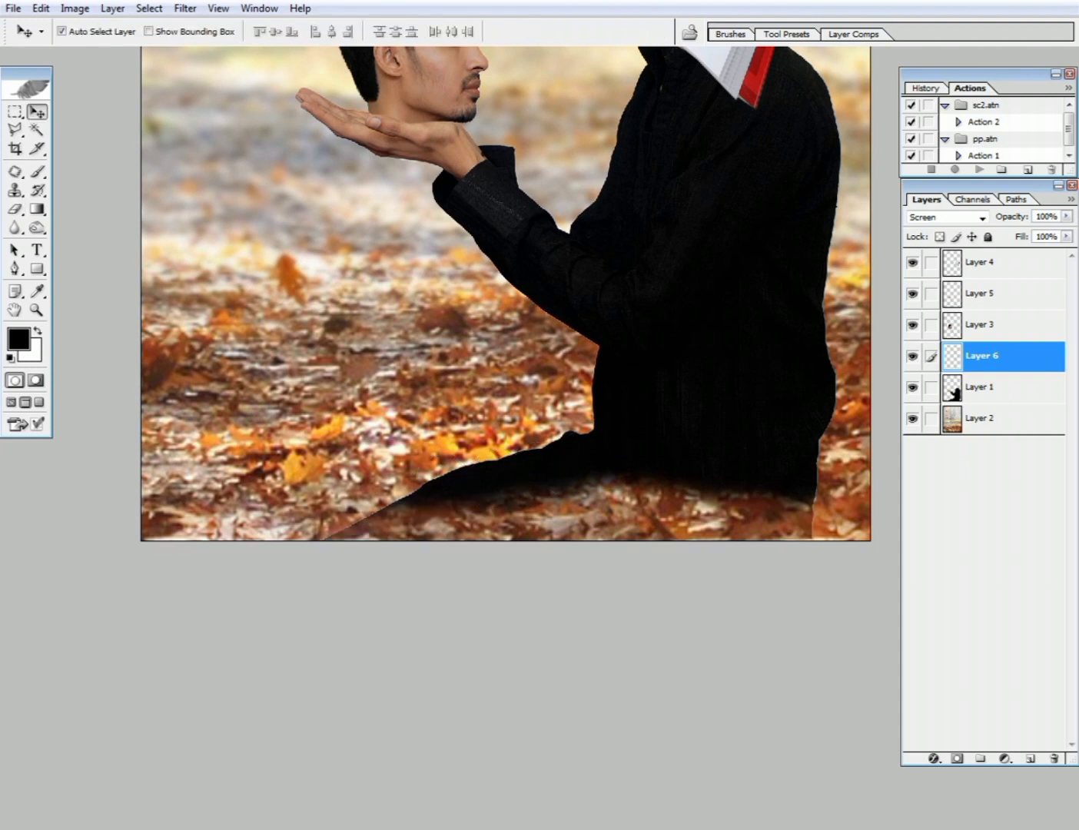
Step: Load the outline of the body layer, Layer 1, as a selection and contract it
{"action": "left_click", "coordinate": [501, 476]}
{"action": "key", "text": "o"}
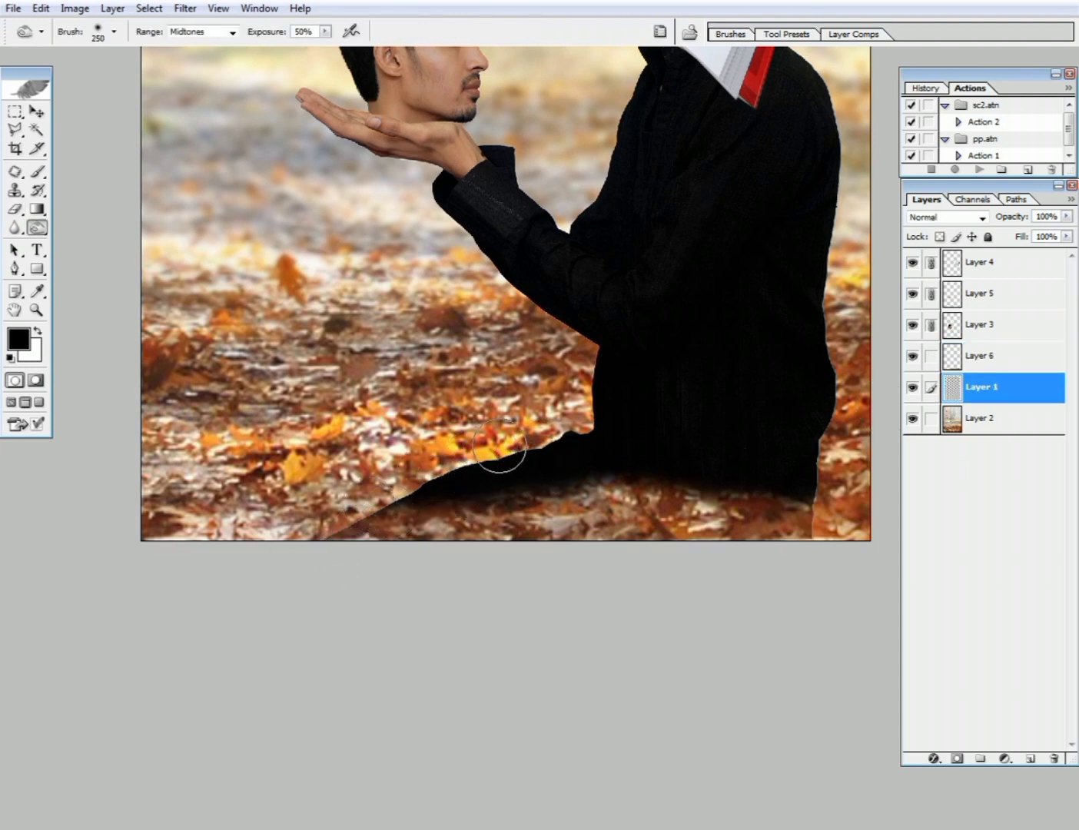
{"action": "left_click_drag", "start_coordinate": [538, 269], "coordinate": [353, 415]}
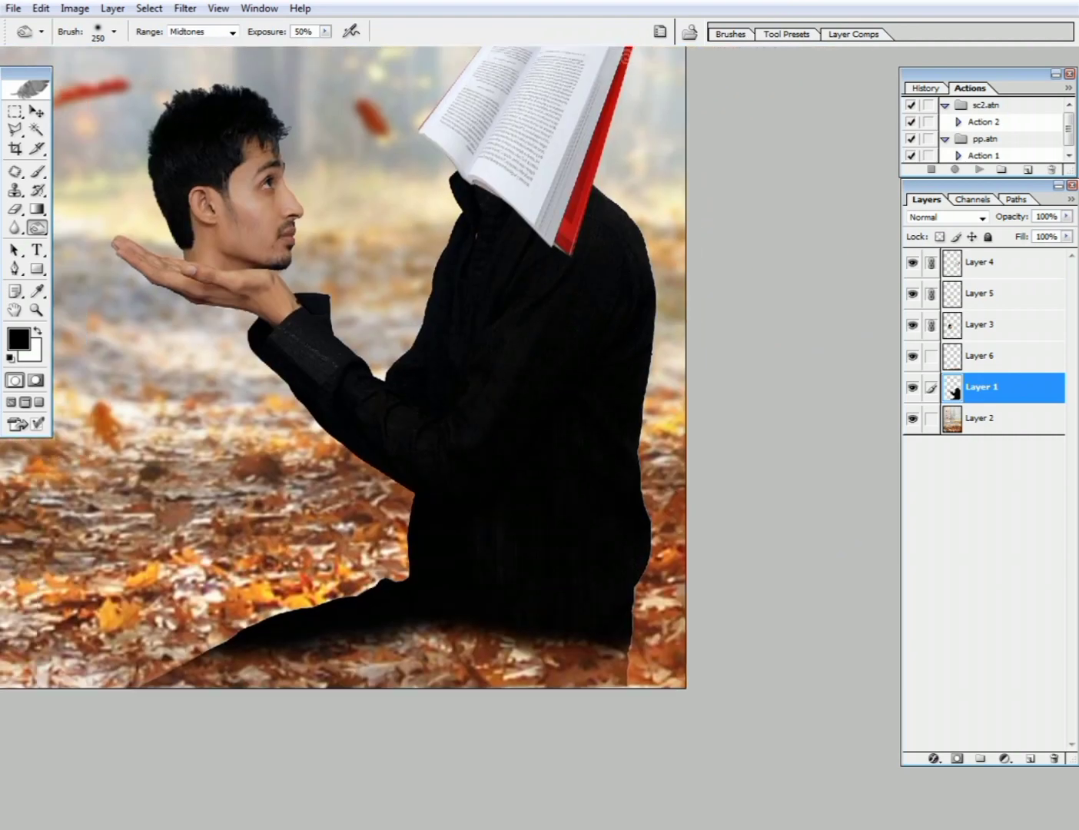
{"action": "key", "text": "v"}
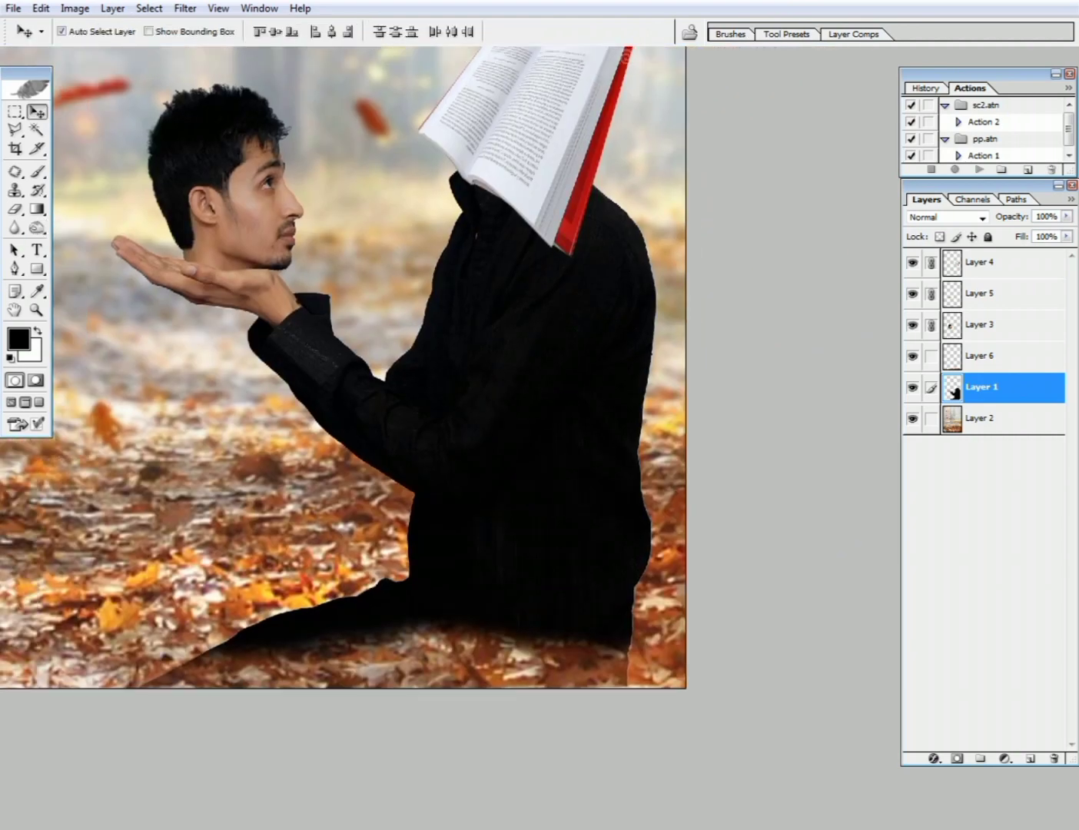
{"action": "left_click", "coordinate": [953, 388], "text": "ctrl"}
{"action": "key", "text": "alt+s"}
{"action": "key", "text": "m"}
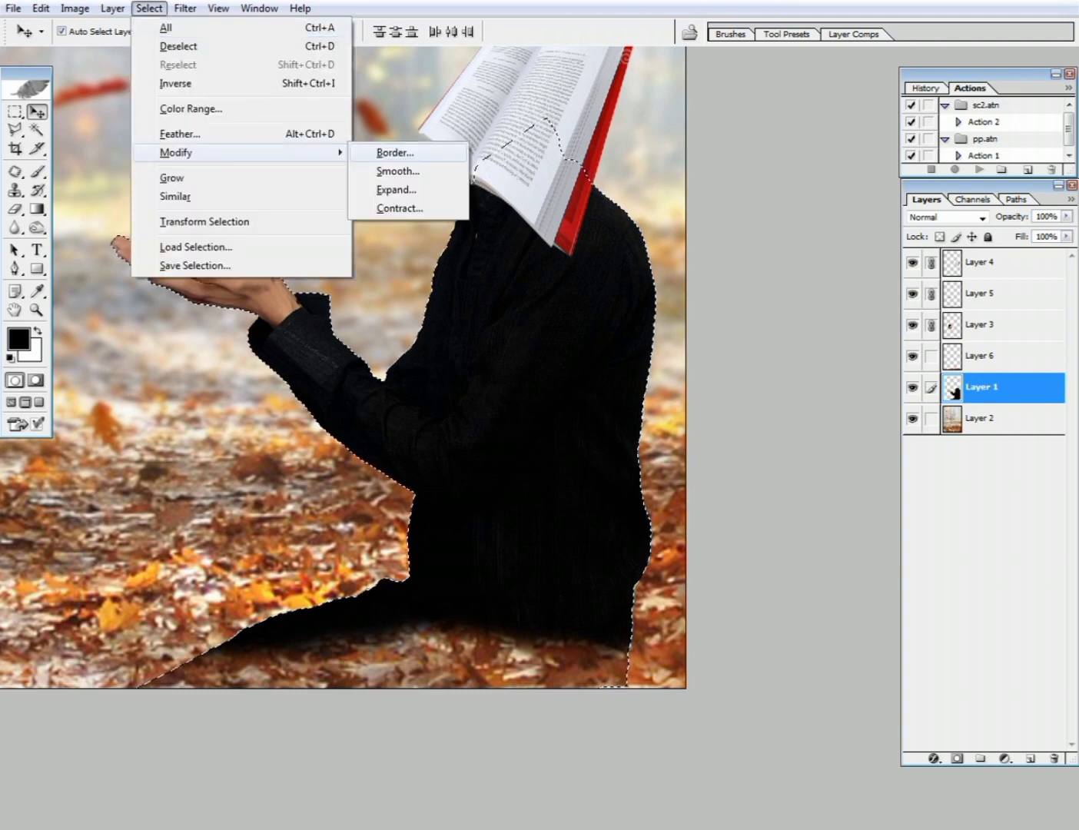
{"action": "key", "text": "c"}
{"action": "key", "text": "Return"}
Step: Invert the contracted body selection, feather its edge, and clear the selection
{"action": "key", "text": "ctrl+shift+o"}
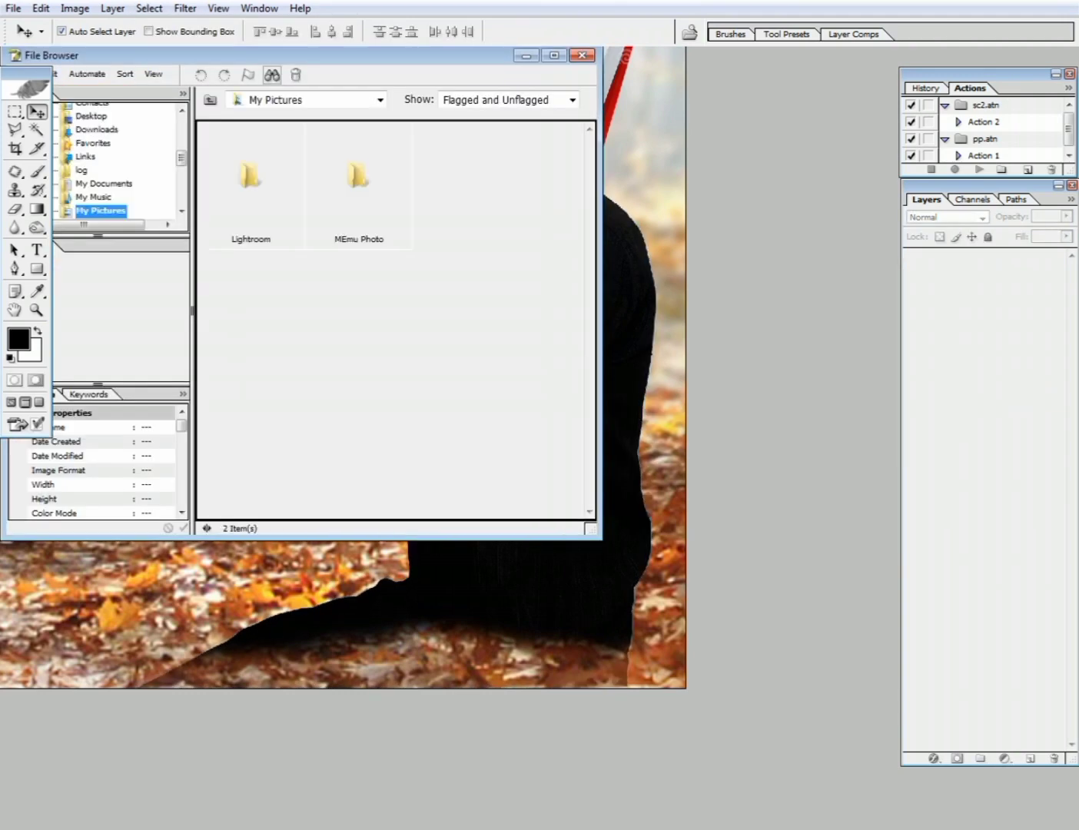
{"action": "key", "text": "ctrl+w"}
{"action": "key", "text": "ctrl+shift+i"}
{"action": "key", "text": "ctrl+alt+d"}
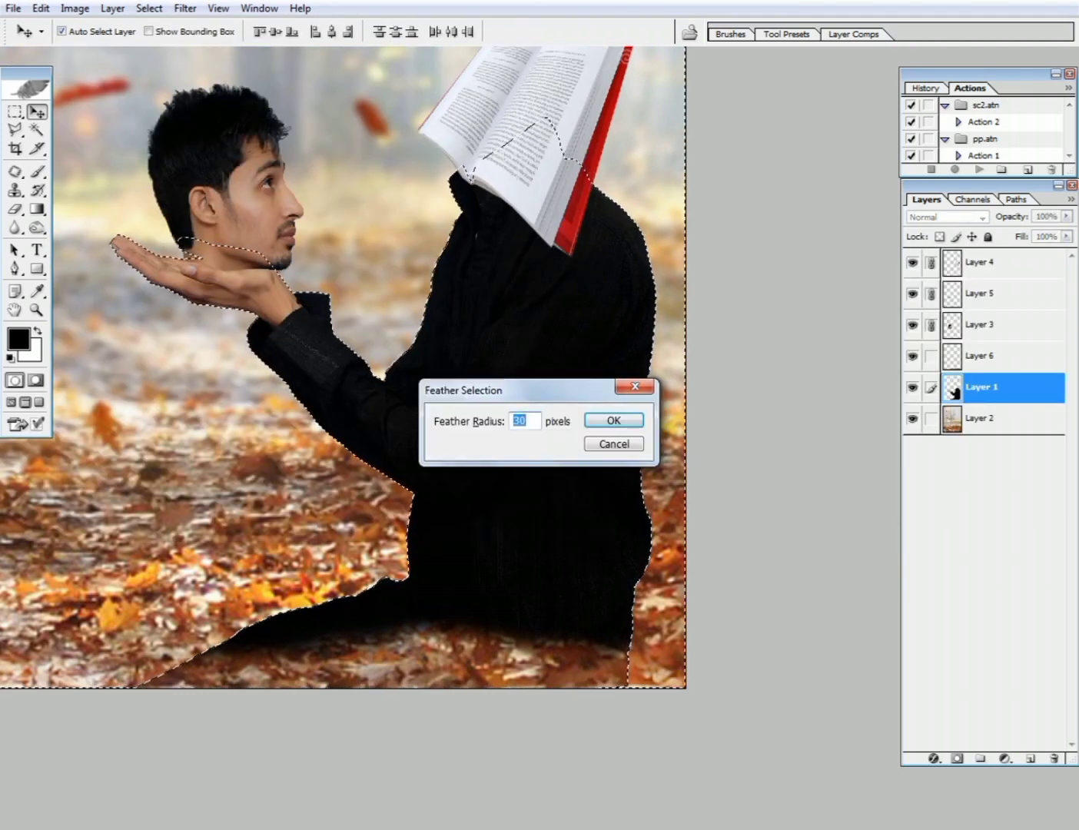
{"action": "key", "text": "Return"}
{"action": "key", "text": "ctrl+d"}
Step: Erase part of the leaf strip, Layer 6, with the 250 px eraser so it covers less of the man's legs
{"action": "left_click_drag", "start_coordinate": [431, 370], "coordinate": [479, 406]}
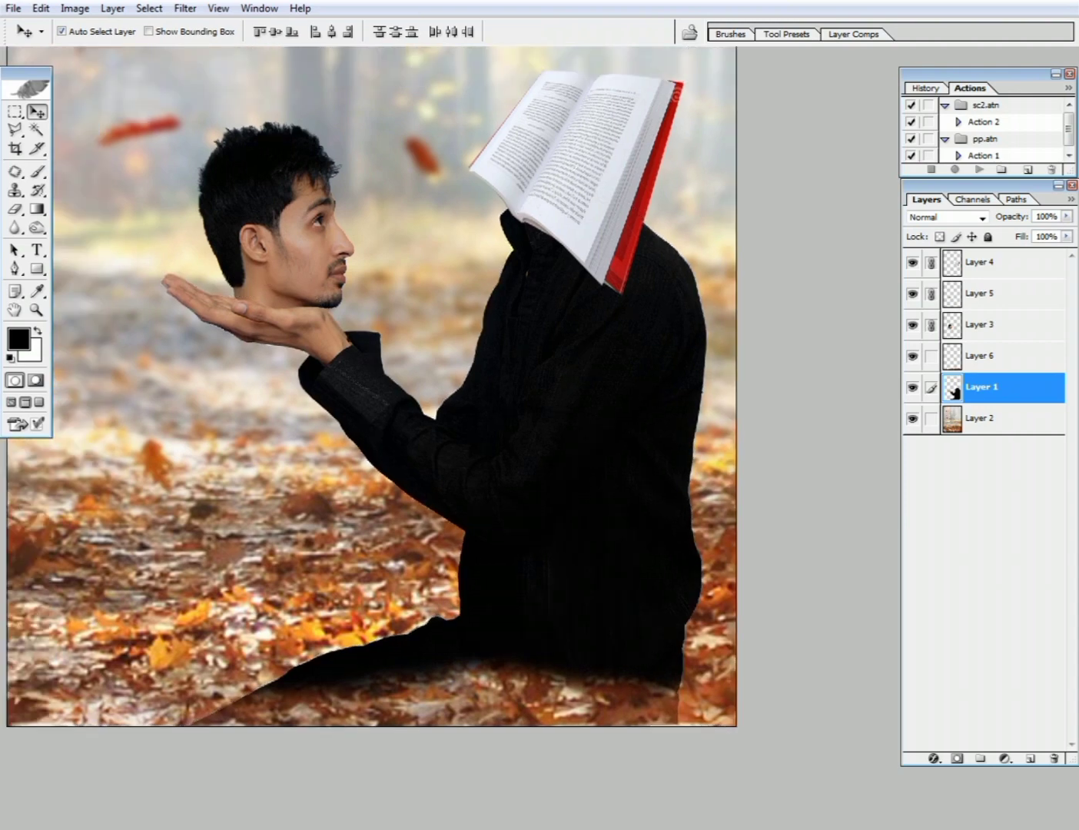
{"action": "key", "text": "ctrl+minus"}
{"action": "left_click_drag", "start_coordinate": [462, 612], "coordinate": [585, 627]}
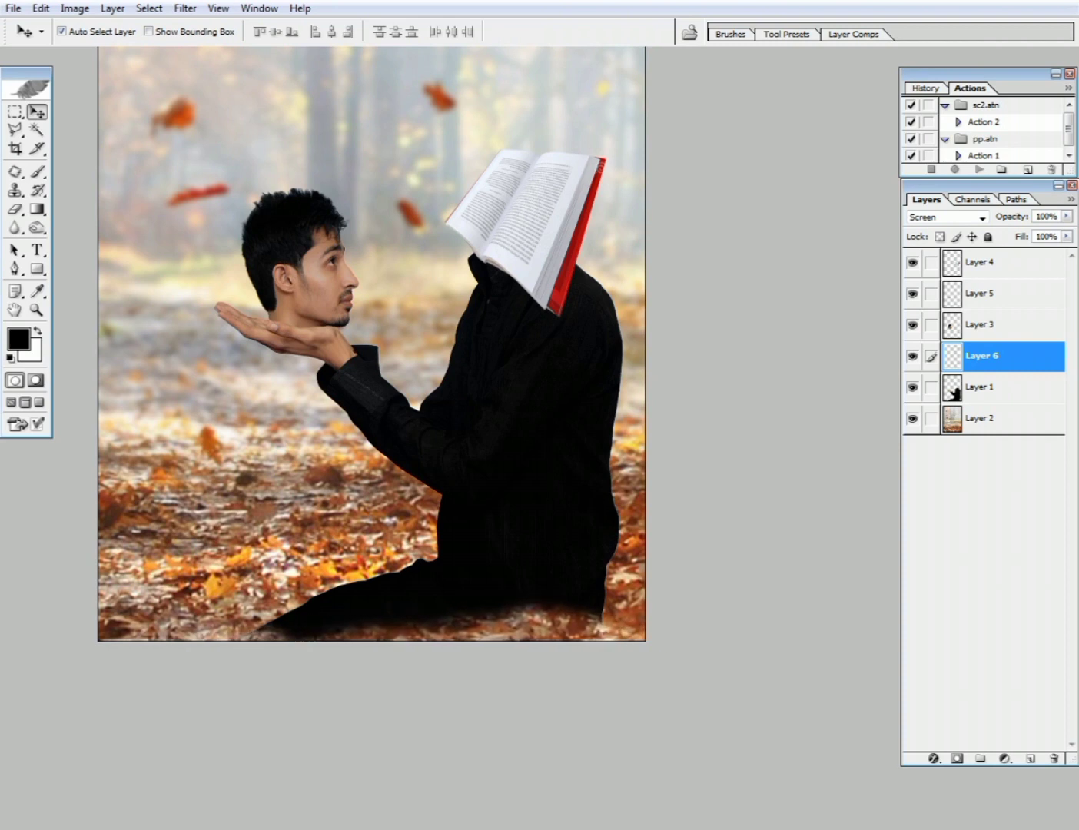
{"action": "key", "text": "e"}
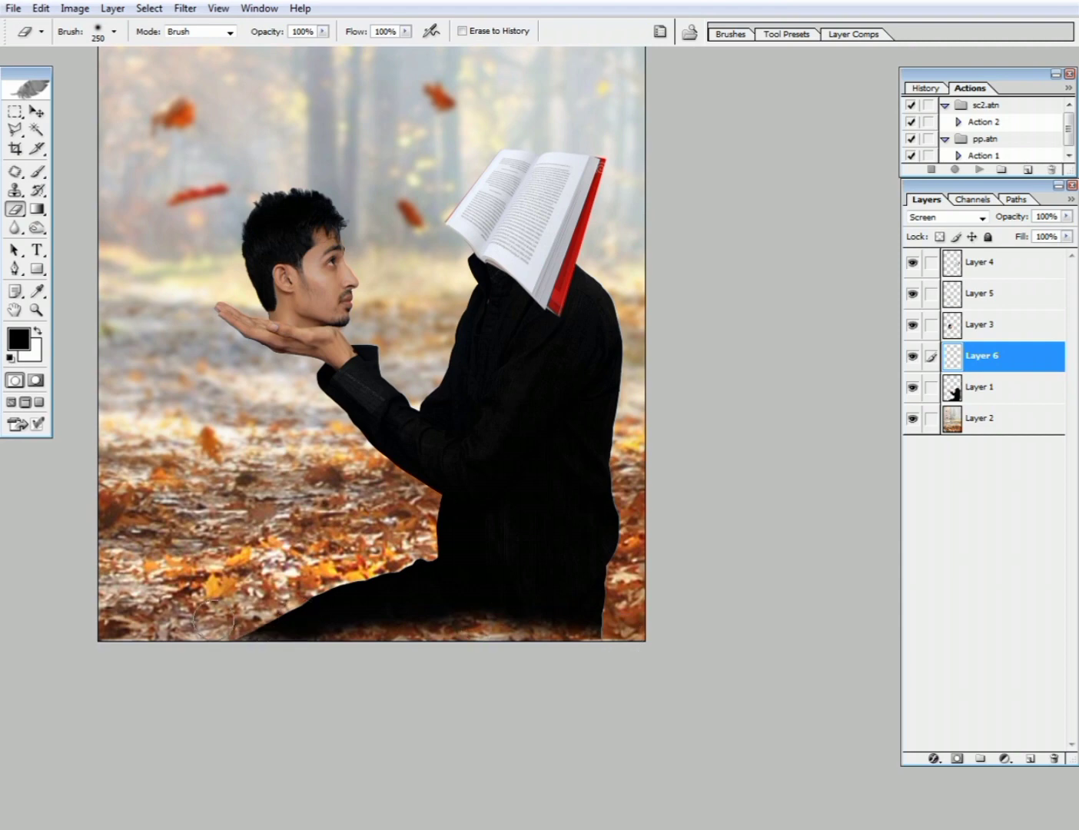
{"action": "key", "text": "ctrl+minus"}
{"action": "key", "text": "ctrl+minus"}
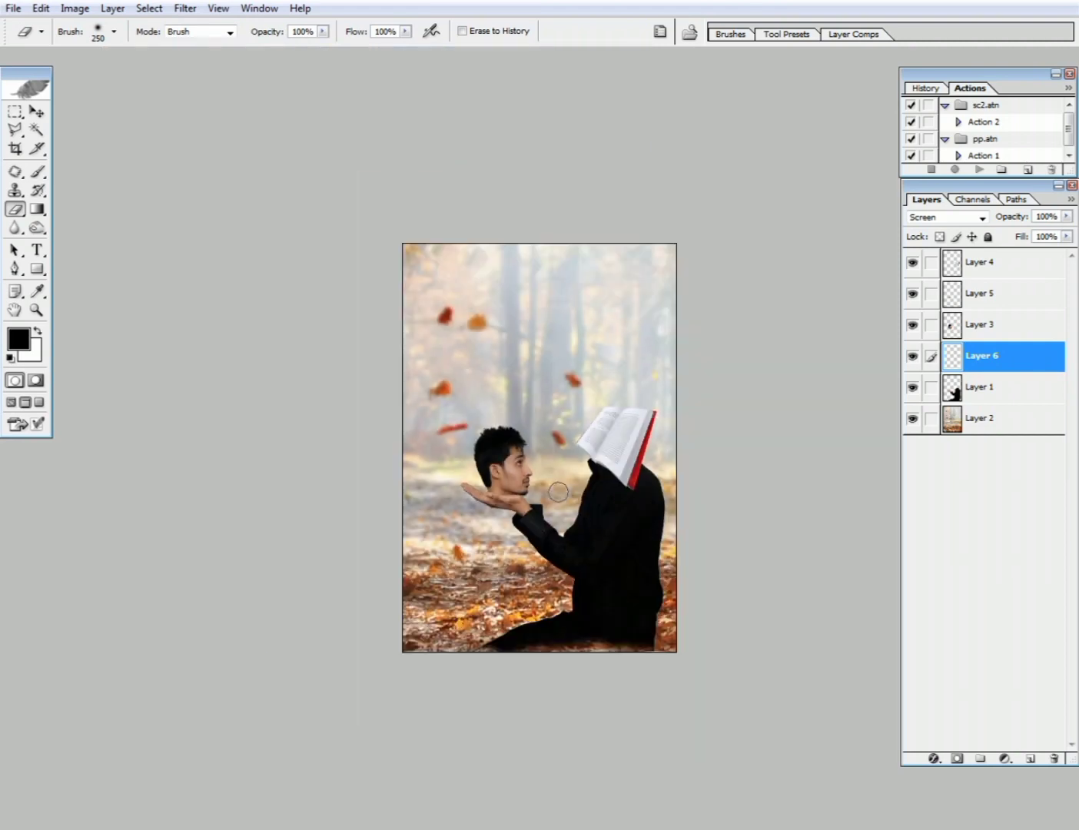
{"action": "key", "text": "ctrl+plus"}
{"action": "left_click_drag", "start_coordinate": [657, 552], "coordinate": [579, 613]}
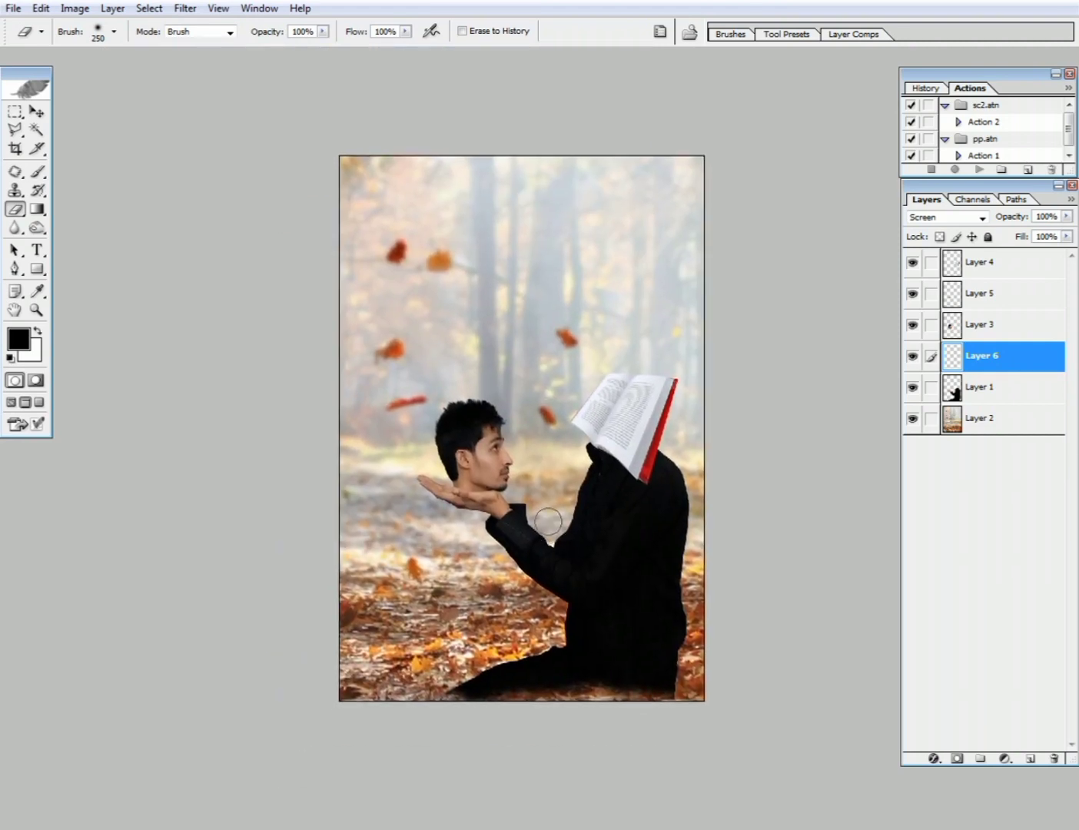
Step: Copy the two-line Urdu text from Untitled-2 into the forest composite and close Untitled-2 without saving
{"action": "key", "text": "f"}
{"action": "key", "text": "c"}
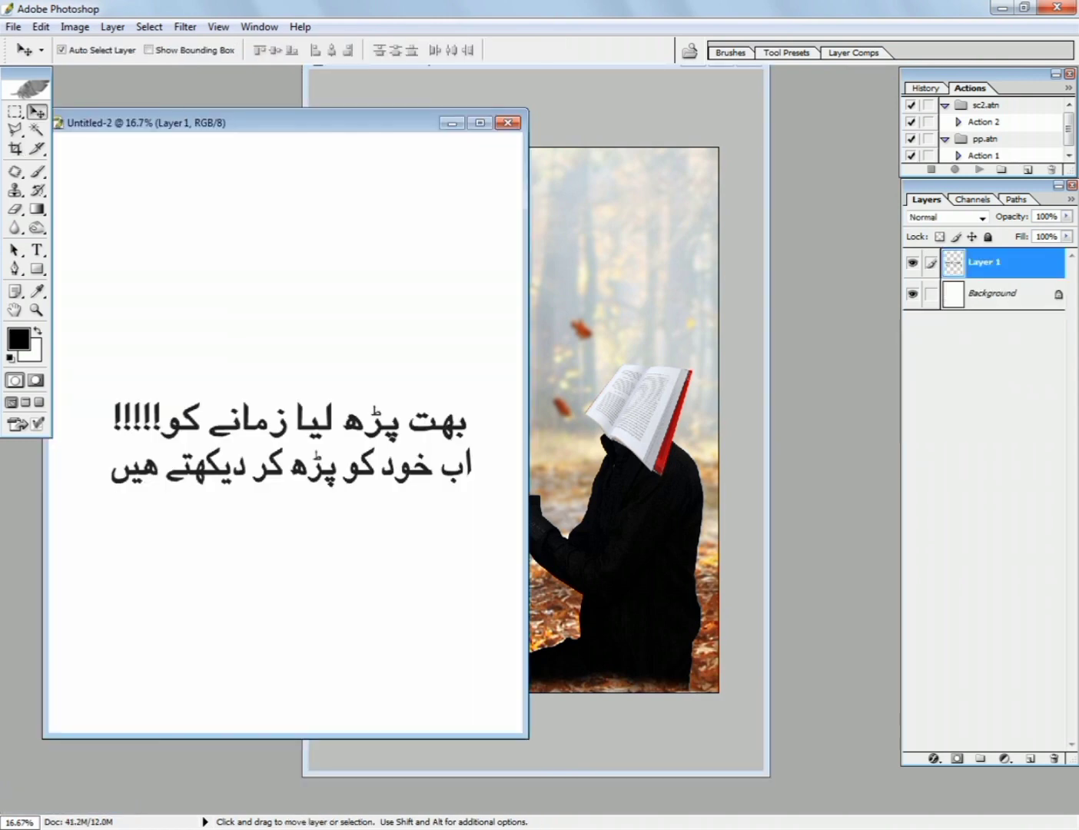
{"action": "left_click_drag", "start_coordinate": [388, 450], "coordinate": [390, 465]}
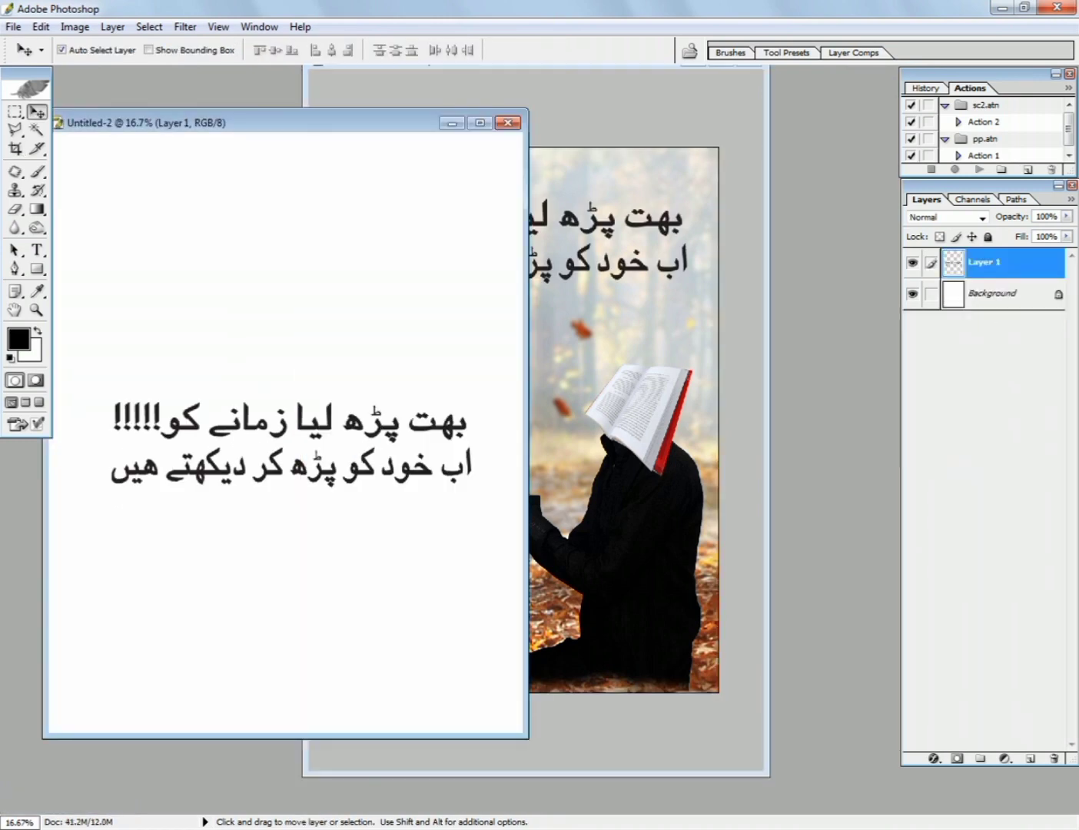
{"action": "key", "text": "ctrl+w"}
{"action": "key", "text": "n"}
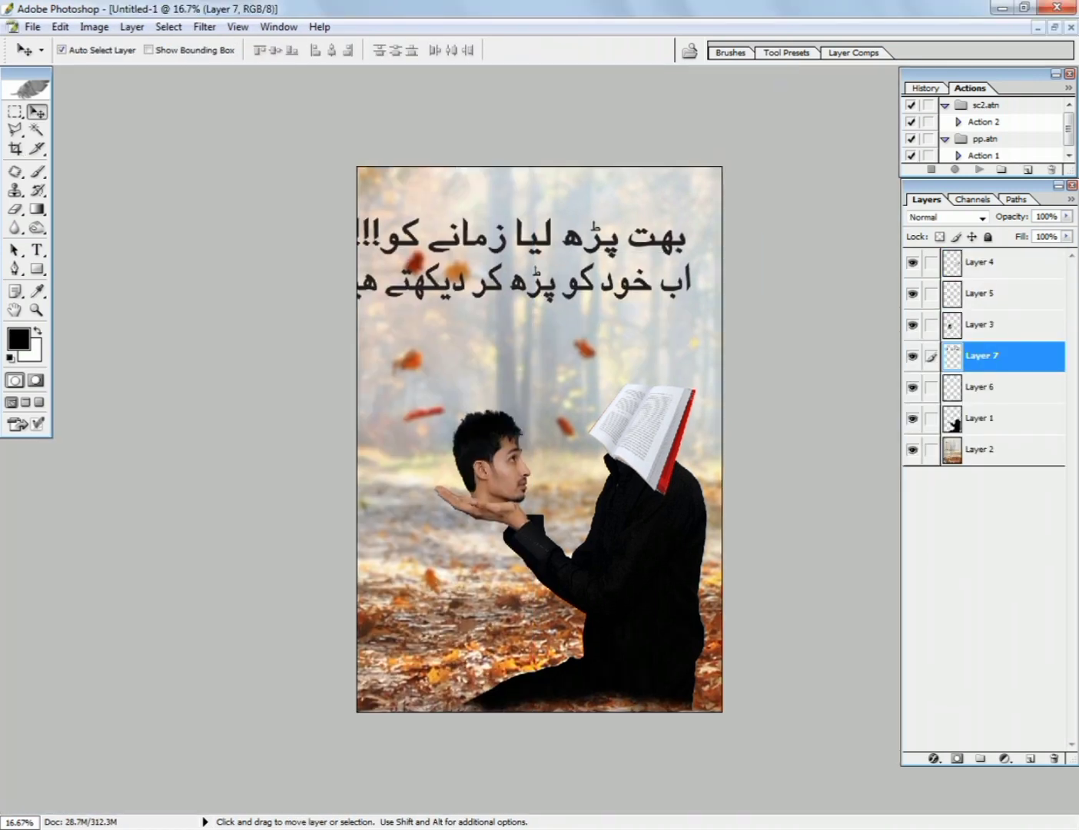
Step: Scale the Urdu text down to fit within the canvas width and position it centered in the upper forest area
{"action": "mouse_move", "coordinate": [538, 253]}
{"action": "left_mouse_down"}
{"action": "mouse_move", "coordinate": [564, 273]}
{"action": "mouse_move", "coordinate": [534, 239]}
{"action": "left_mouse_up"}
{"action": "key", "text": "ctrl+t"}
{"action": "key", "text": "Return"}
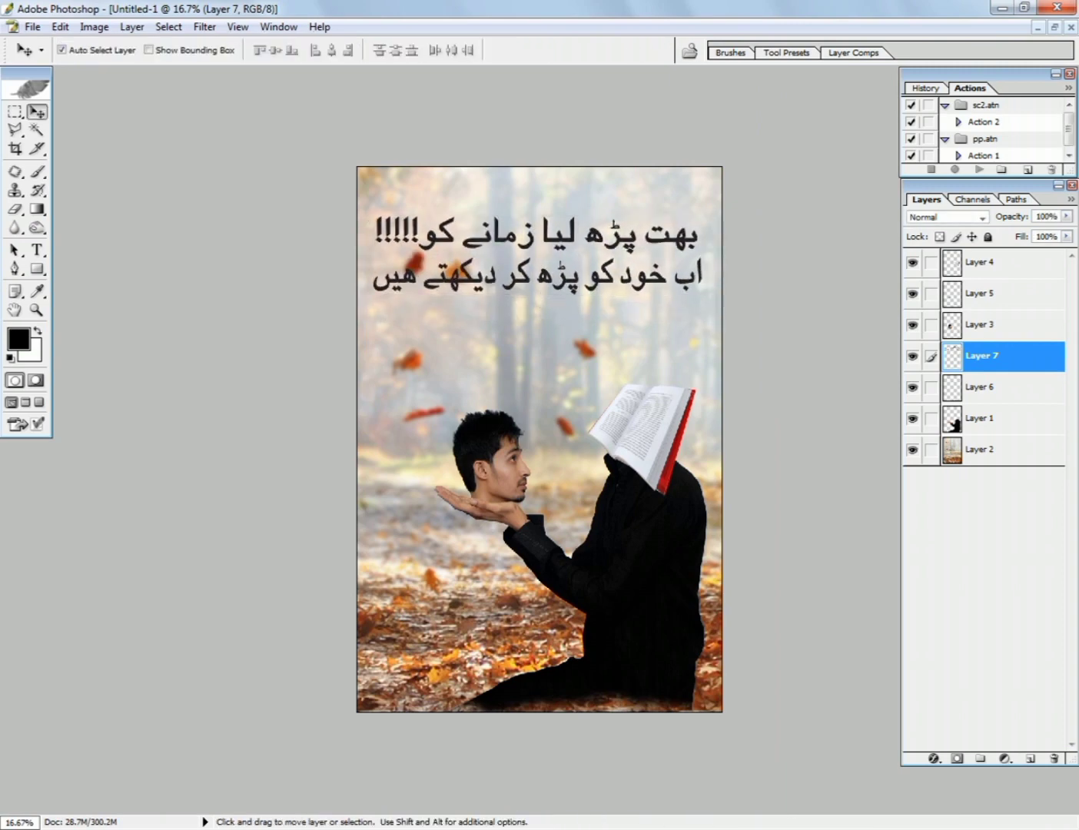
{"action": "key", "text": "ctrl+plus"}
{"action": "scroll", "coordinate": [532, 438], "scroll_direction": "up", "scroll_amount": 2}
{"action": "key", "text": "f"}
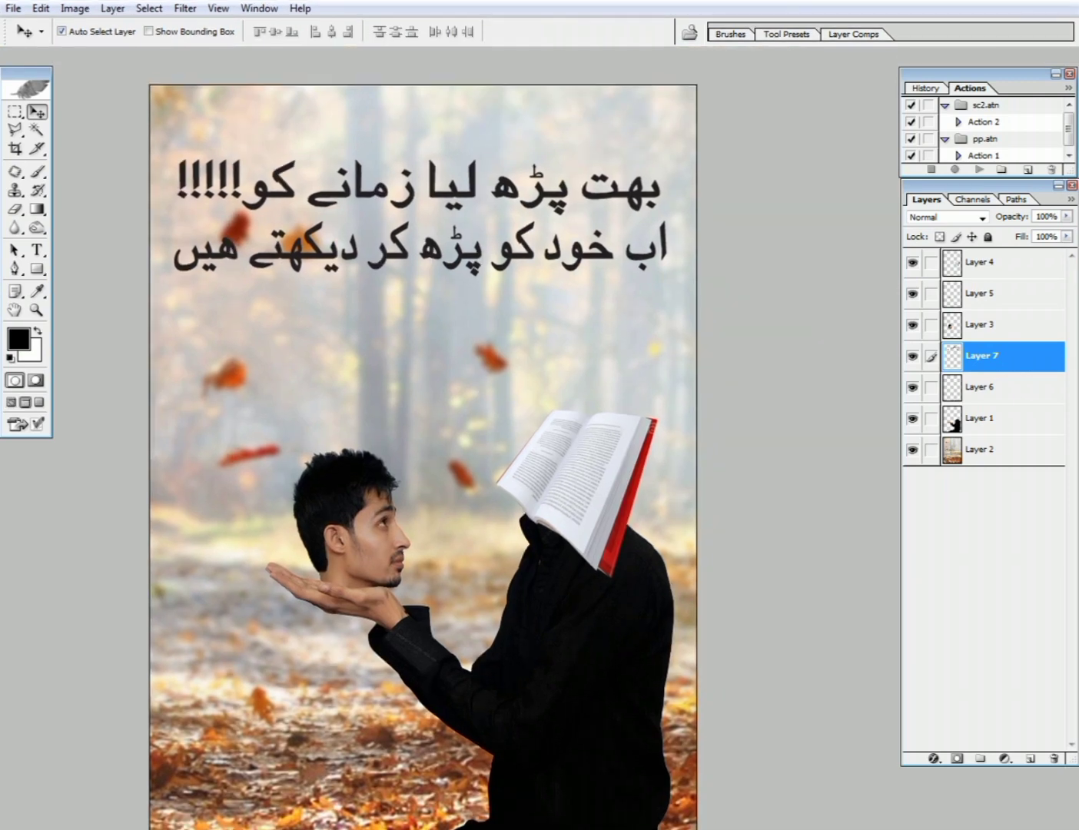
{"action": "mouse_move", "coordinate": [536, 250]}
{"action": "left_mouse_down"}
{"action": "mouse_move", "coordinate": [536, 238]}
{"action": "mouse_move", "coordinate": [535, 266]}
{"action": "left_mouse_up"}
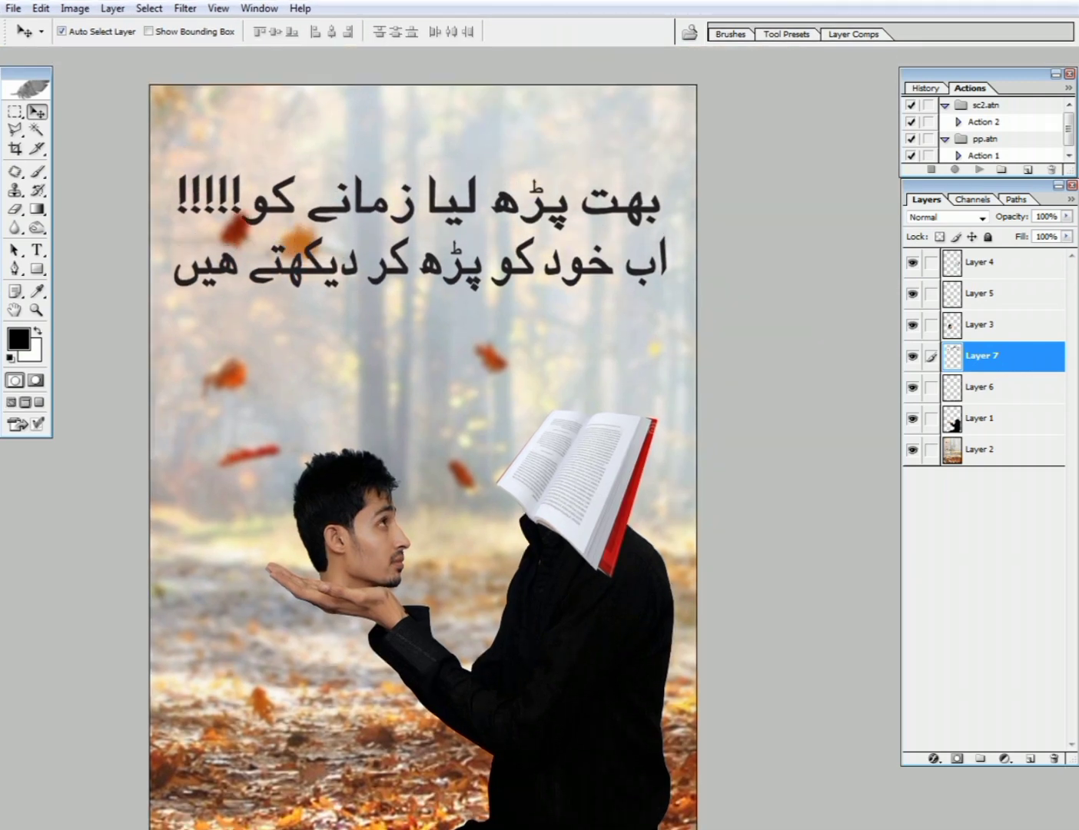
Step: Select the head layer, Layer 3, and switch to the Patch tool for a close-up of the face
{"action": "key", "text": "ctrl+minus"}
{"action": "left_click", "coordinate": [490, 464]}
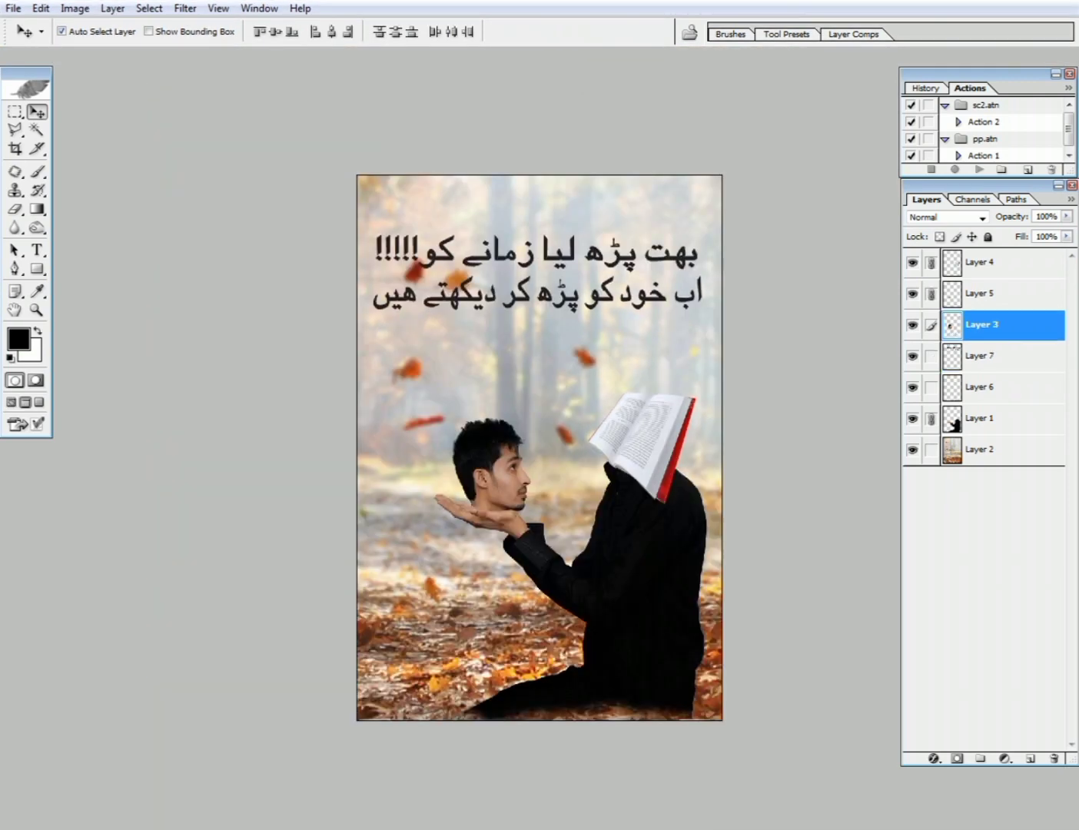
{"action": "key", "text": "z"}
{"action": "left_click_drag", "start_coordinate": [443, 419], "coordinate": [316, 480]}
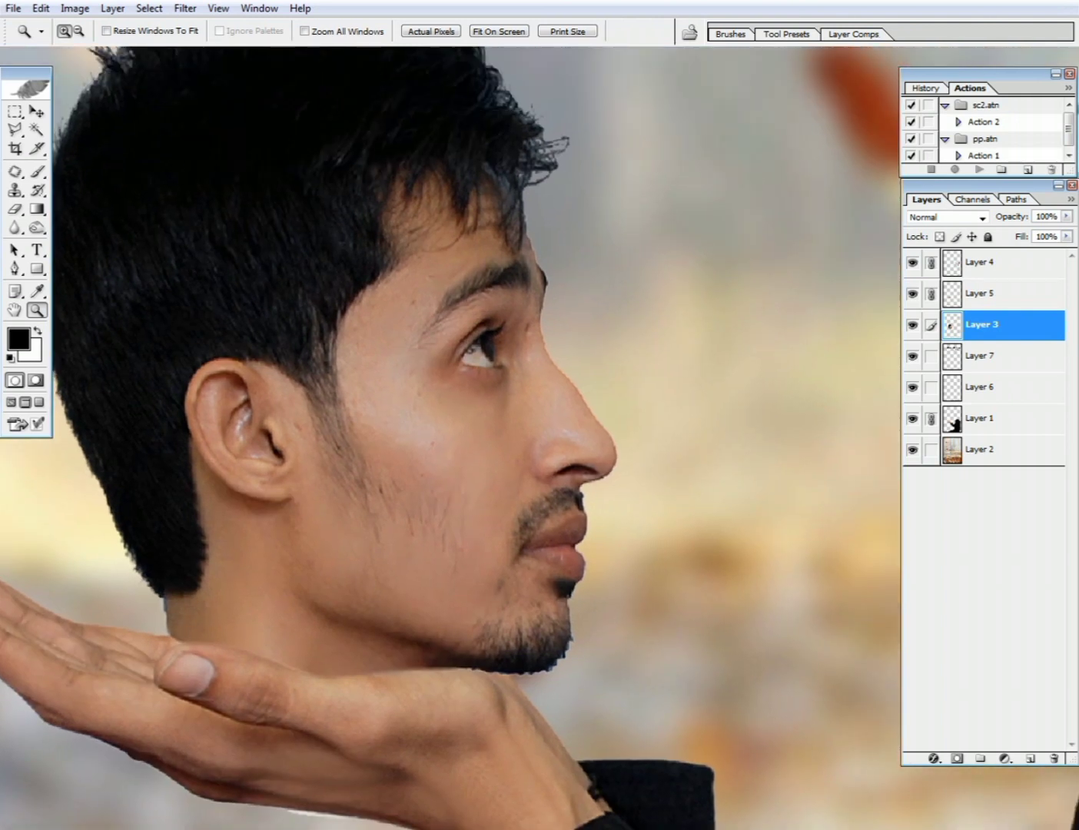
{"action": "key", "text": "v"}
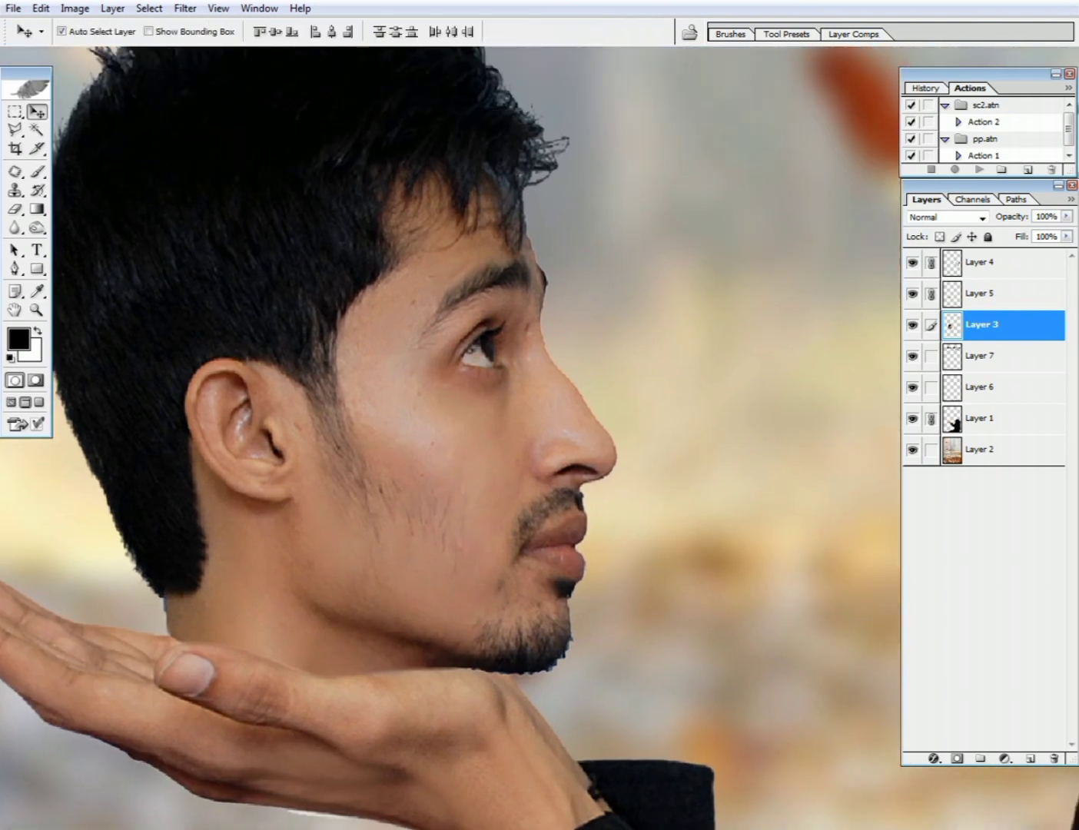
{"action": "key", "text": "j"}
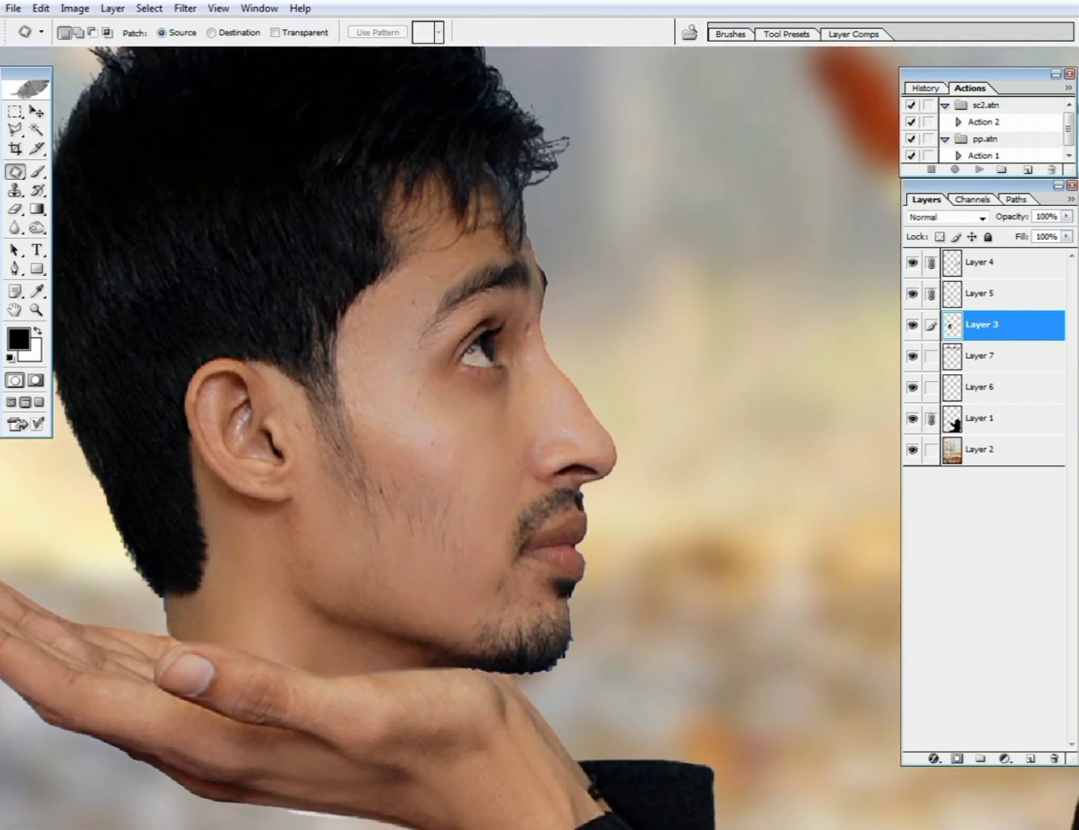
{"action": "mouse_move", "coordinate": [420, 222]}
{"action": "left_mouse_down"}
{"action": "mouse_move", "coordinate": [478, 238]}
{"action": "mouse_move", "coordinate": [410, 346]}
{"action": "mouse_move", "coordinate": [464, 390]}
{"action": "mouse_move", "coordinate": [500, 385]}
{"action": "mouse_move", "coordinate": [521, 430]}
{"action": "mouse_move", "coordinate": [525, 471]}
{"action": "mouse_move", "coordinate": [495, 549]}
{"action": "left_mouse_up"}
{"action": "left_click_drag", "start_coordinate": [438, 506], "coordinate": [413, 474]}
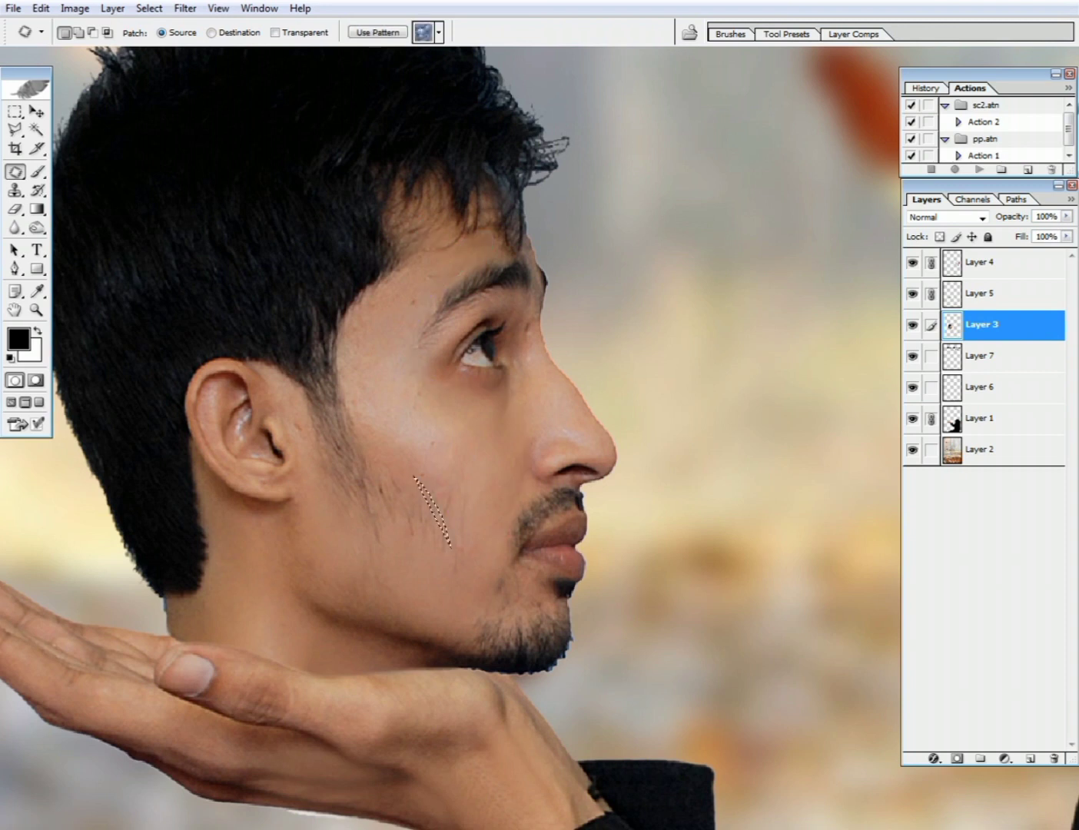
{"action": "key", "text": "ctrl+d"}
Step: Outline the skin of the cheek, nose, neck and chin with the Patch tool and feather the selection by 1 pixel
{"action": "mouse_move", "coordinate": [414, 218]}
{"action": "left_mouse_down"}
{"action": "mouse_move", "coordinate": [473, 254]}
{"action": "mouse_move", "coordinate": [501, 245]}
{"action": "mouse_move", "coordinate": [427, 297]}
{"action": "mouse_move", "coordinate": [412, 365]}
{"action": "mouse_move", "coordinate": [455, 403]}
{"action": "mouse_move", "coordinate": [506, 394]}
{"action": "mouse_move", "coordinate": [524, 476]}
{"action": "mouse_move", "coordinate": [501, 553]}
{"action": "left_mouse_up"}
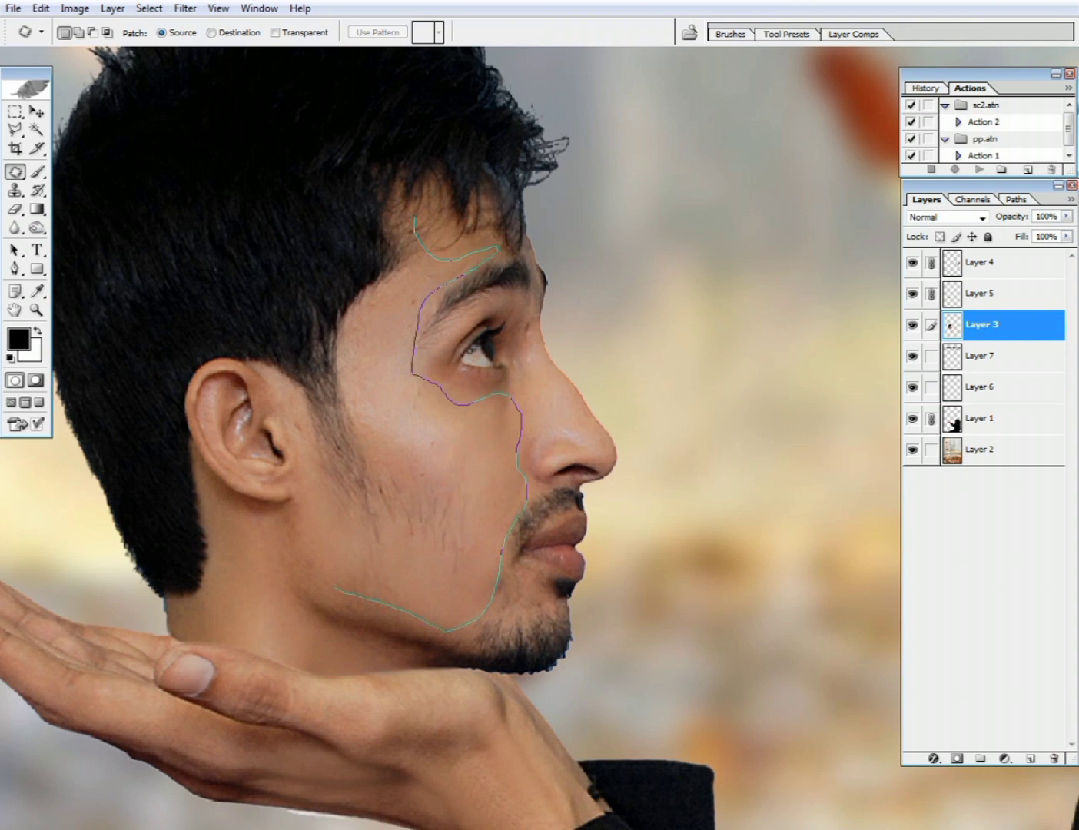
{"action": "mouse_move", "coordinate": [335, 588]}
{"action": "left_mouse_down"}
{"action": "mouse_move", "coordinate": [369, 534]}
{"action": "mouse_move", "coordinate": [360, 400]}
{"action": "mouse_move", "coordinate": [367, 305]}
{"action": "mouse_move", "coordinate": [412, 223]}
{"action": "left_mouse_up"}
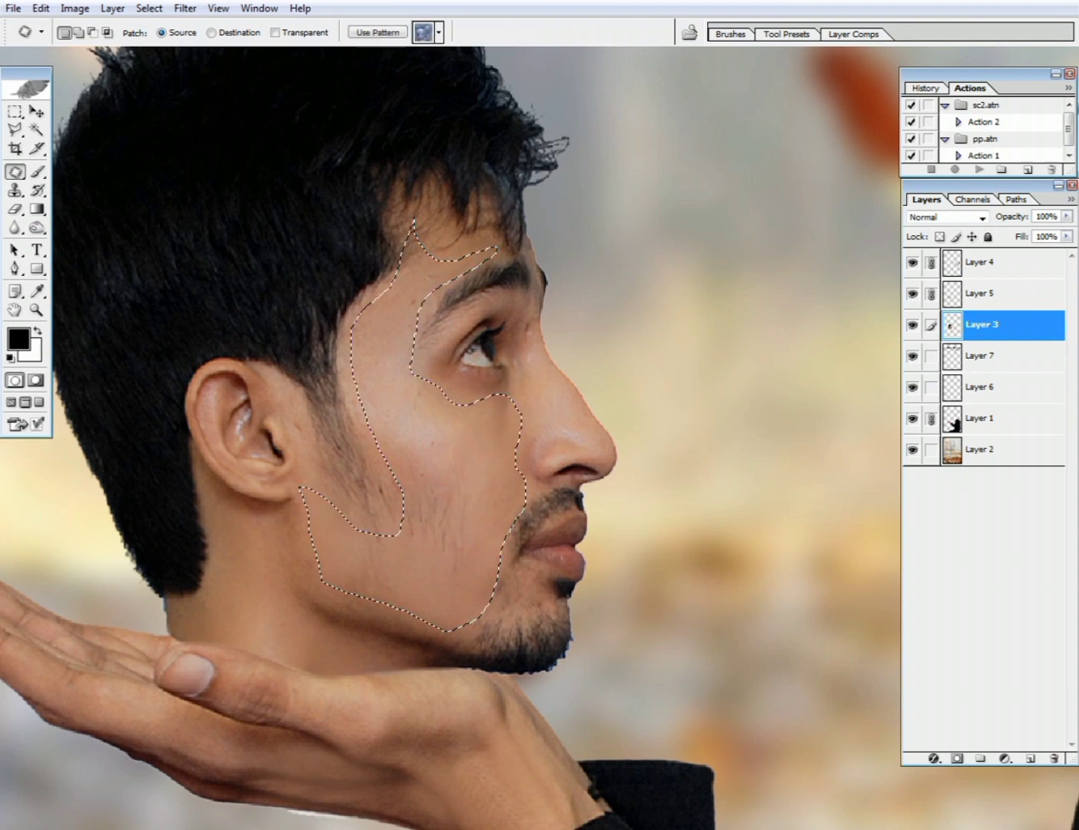
{"action": "mouse_move", "coordinate": [537, 352]}
{"action": "left_mouse_down"}
{"action": "mouse_move", "coordinate": [439, 308]}
{"action": "mouse_move", "coordinate": [511, 406]}
{"action": "mouse_move", "coordinate": [469, 410]}
{"action": "mouse_move", "coordinate": [422, 392]}
{"action": "mouse_move", "coordinate": [417, 329]}
{"action": "mouse_move", "coordinate": [526, 249]}
{"action": "left_mouse_up"}
{"action": "left_click_drag", "start_coordinate": [185, 498], "coordinate": [217, 475]}
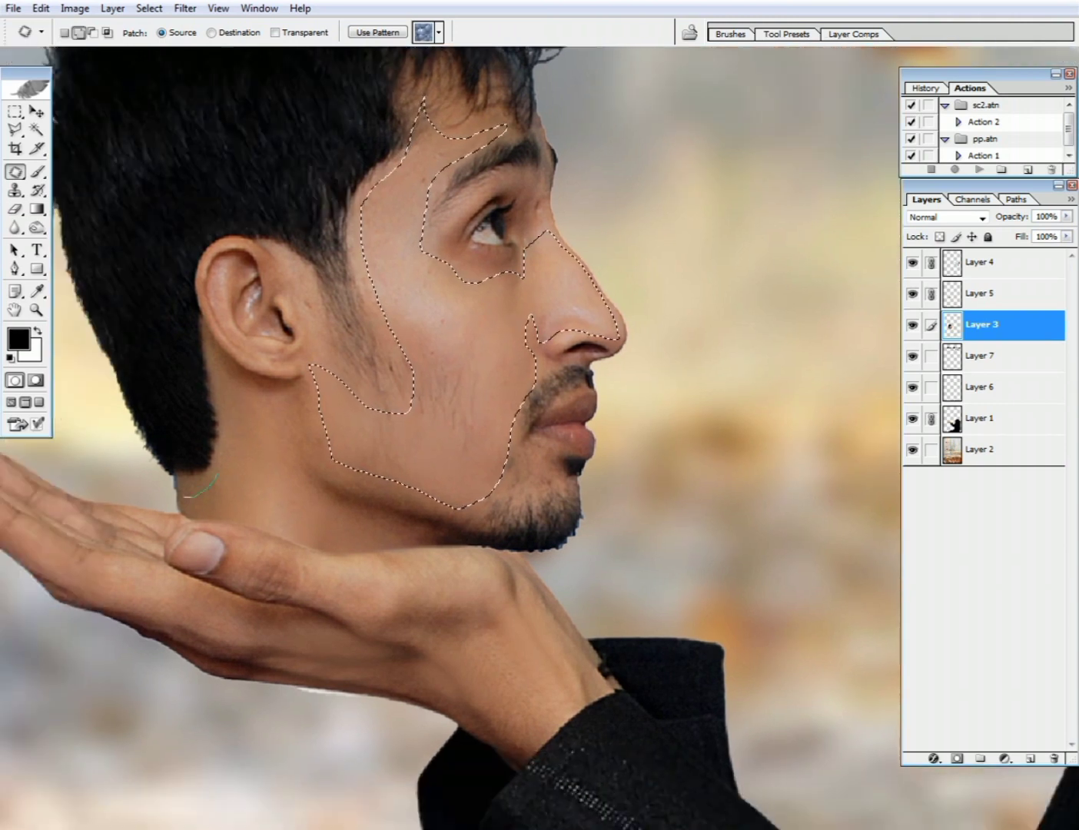
{"action": "mouse_move", "coordinate": [283, 423]}
{"action": "left_mouse_down"}
{"action": "mouse_move", "coordinate": [326, 512]}
{"action": "mouse_move", "coordinate": [423, 529]}
{"action": "mouse_move", "coordinate": [309, 545]}
{"action": "mouse_move", "coordinate": [196, 497]}
{"action": "left_mouse_up"}
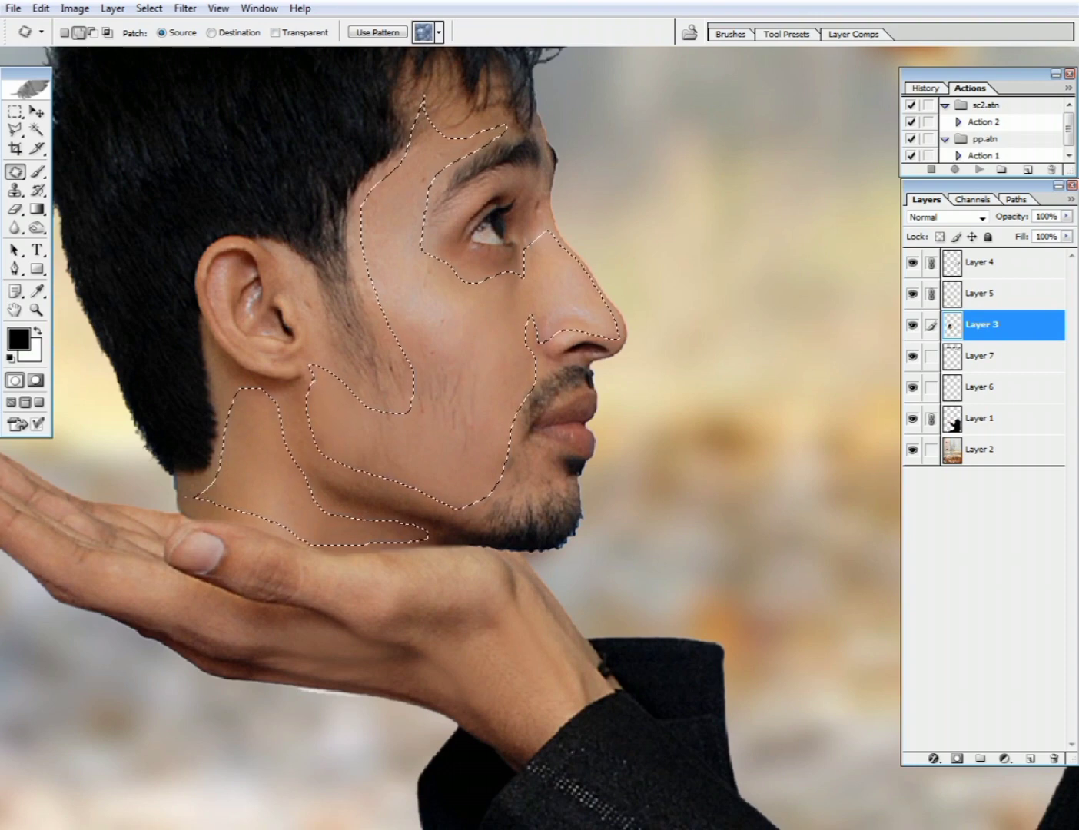
{"action": "key", "text": "ctrl+alt+d"}
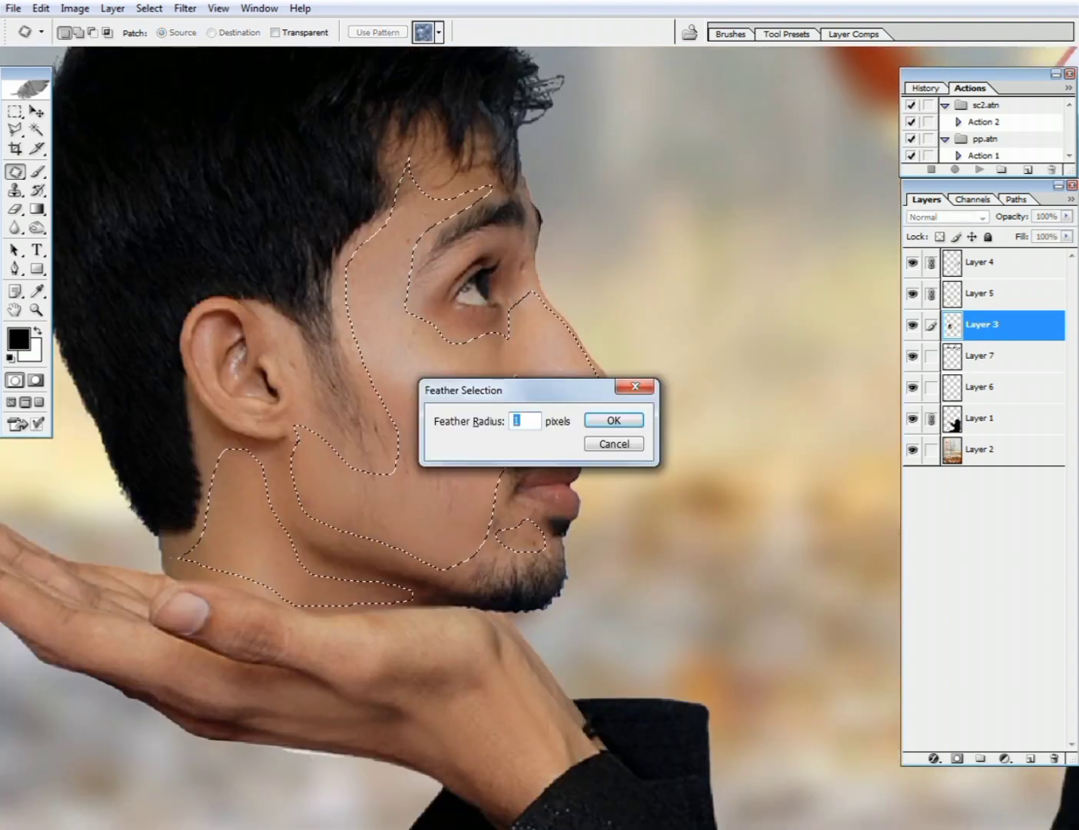
{"action": "key", "text": "Return"}
Step: Smooth the selected skin with the Imagenomic Portraiture filter using the Smoothing: High preset
{"action": "key", "text": "v"}
{"action": "left_click", "coordinate": [186, 9]}
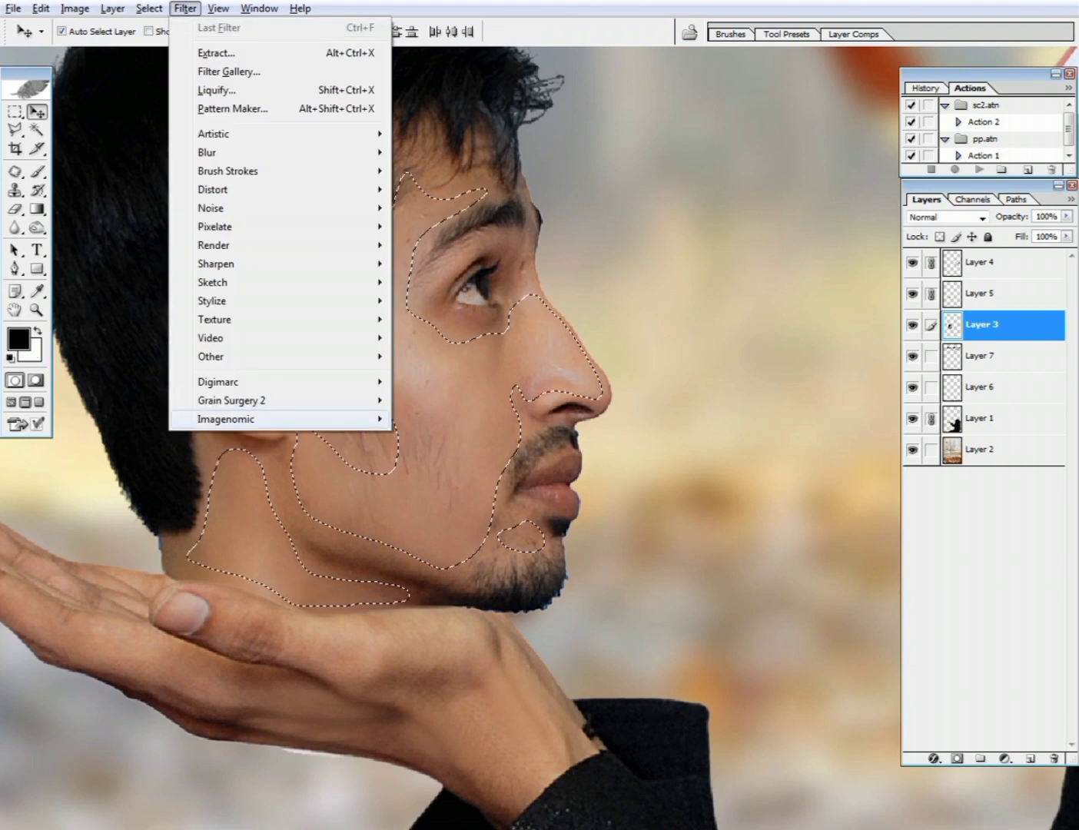
{"action": "mouse_move", "coordinate": [227, 419]}
{"action": "left_click", "coordinate": [444, 437]}
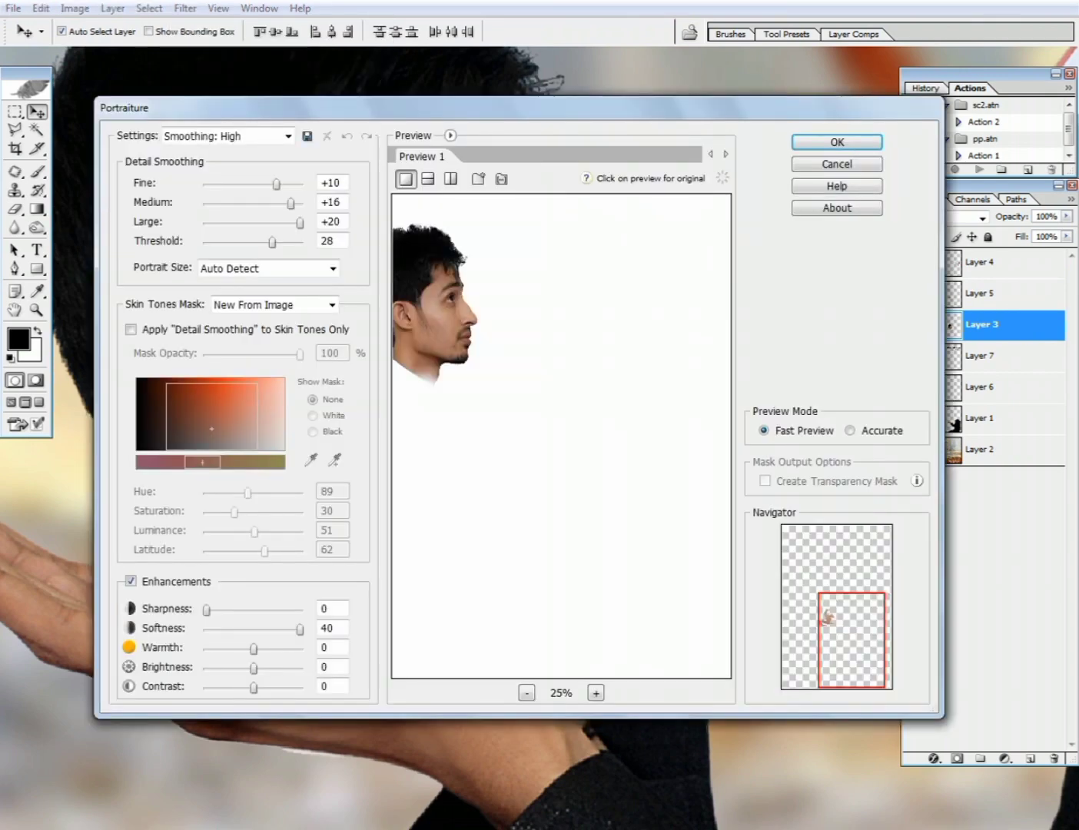
{"action": "key", "text": "ctrl+plus"}
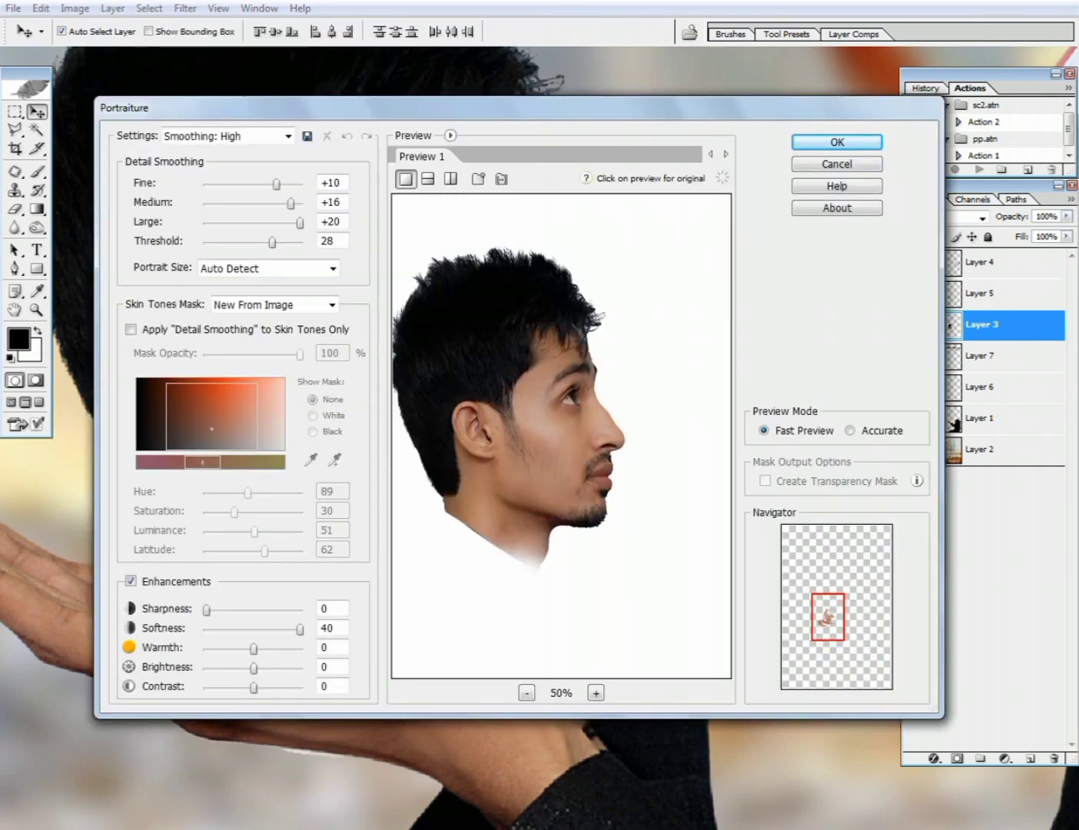
{"action": "key", "text": "Return"}
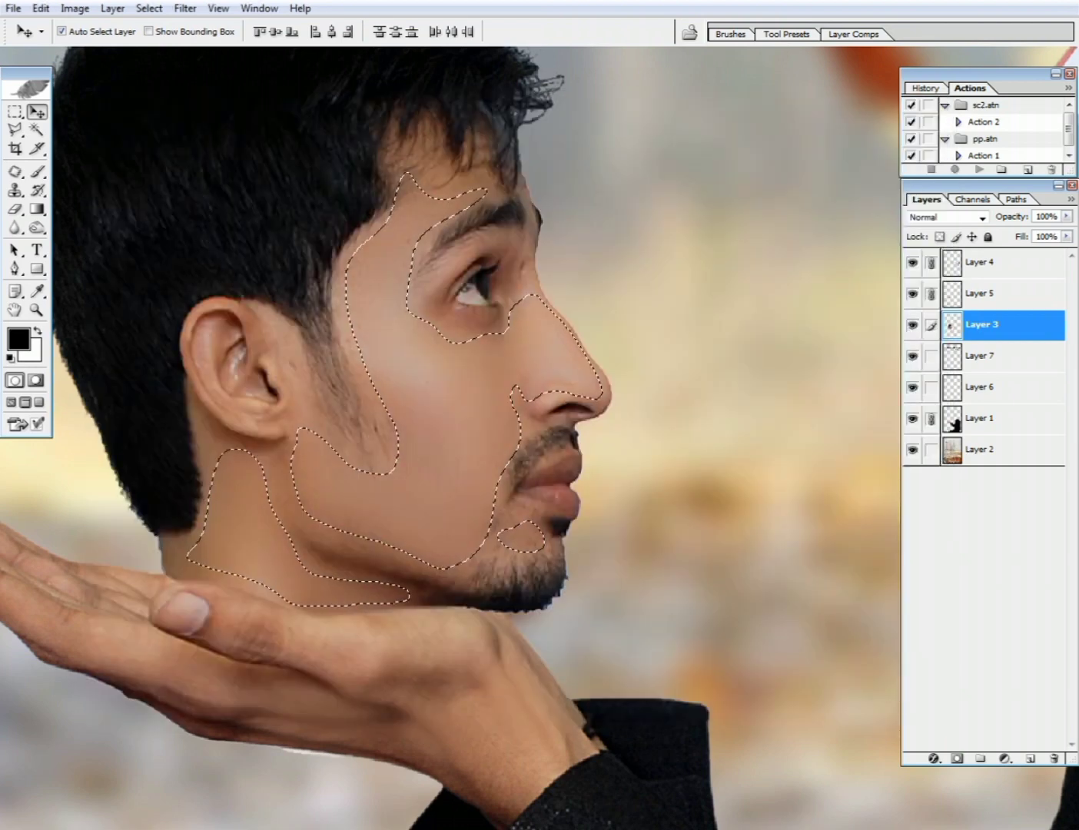
Step: Apply a 2.0 pixel Gaussian Blur to the selected skin and clear the selection
{"action": "left_click", "coordinate": [185, 9]}
{"action": "mouse_move", "coordinate": [282, 153]}
{"action": "left_click", "coordinate": [449, 208]}
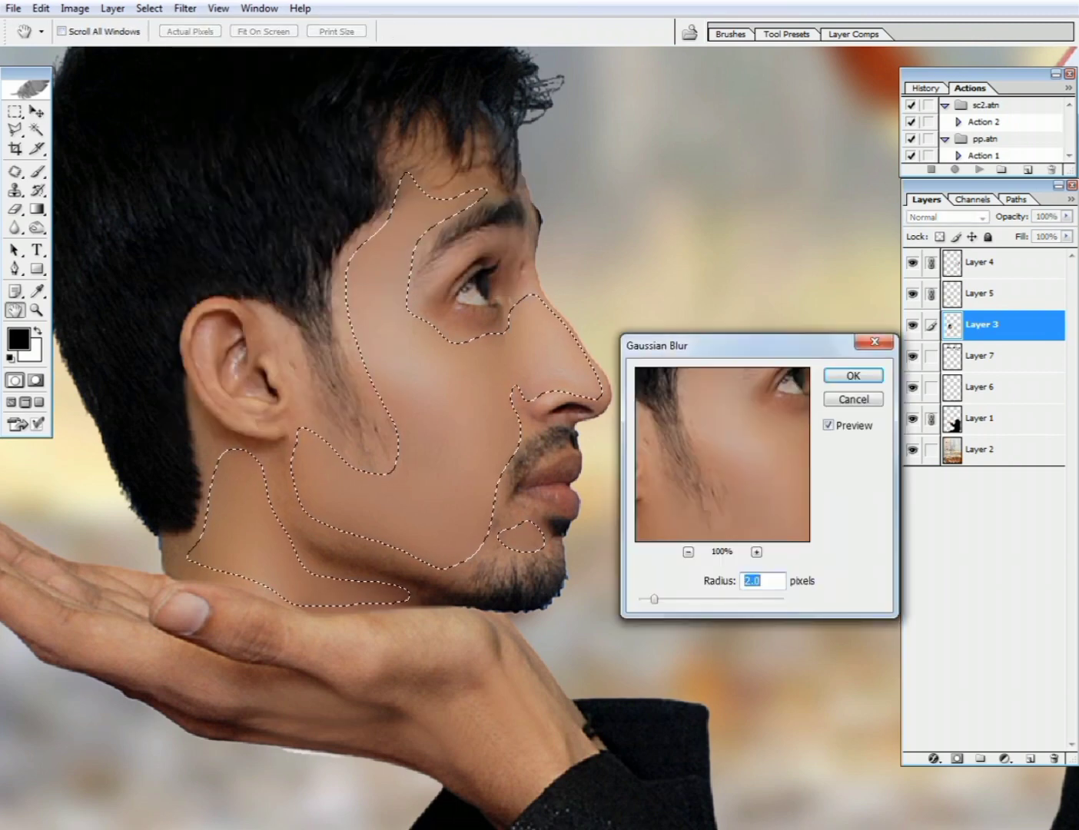
{"action": "key", "text": "Return"}
{"action": "key", "text": "ctrl+d"}
Step: Examine the retouched face and the overall composite, including the text and the leafy ground, at several magnifications
{"action": "key", "text": "ctrl+minus"}
{"action": "key", "text": "ctrl+minus"}
{"action": "key", "text": "ctrl+minus"}
{"action": "key", "text": "ctrl+minus"}
{"action": "key", "text": "ctrl+minus"}
{"action": "key", "text": "ctrl+minus"}
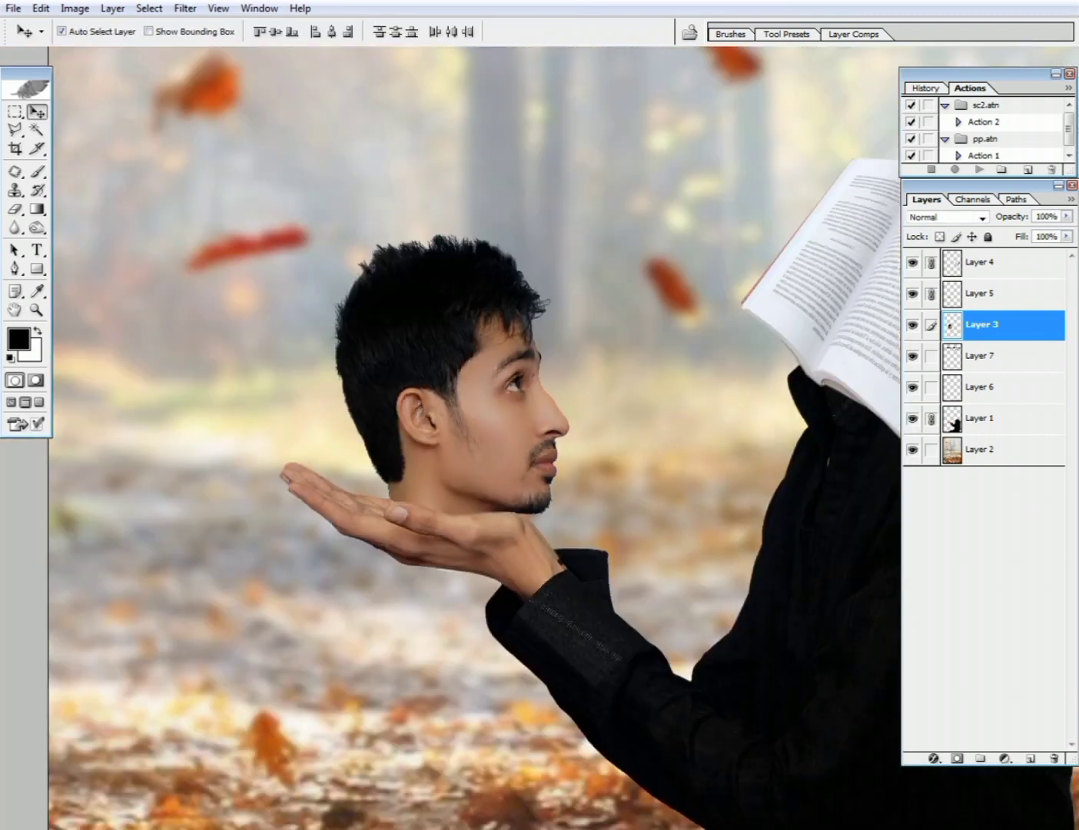
{"action": "key", "text": "ctrl+plus"}
{"action": "left_click_drag", "start_coordinate": [540, 438], "coordinate": [484, 266]}
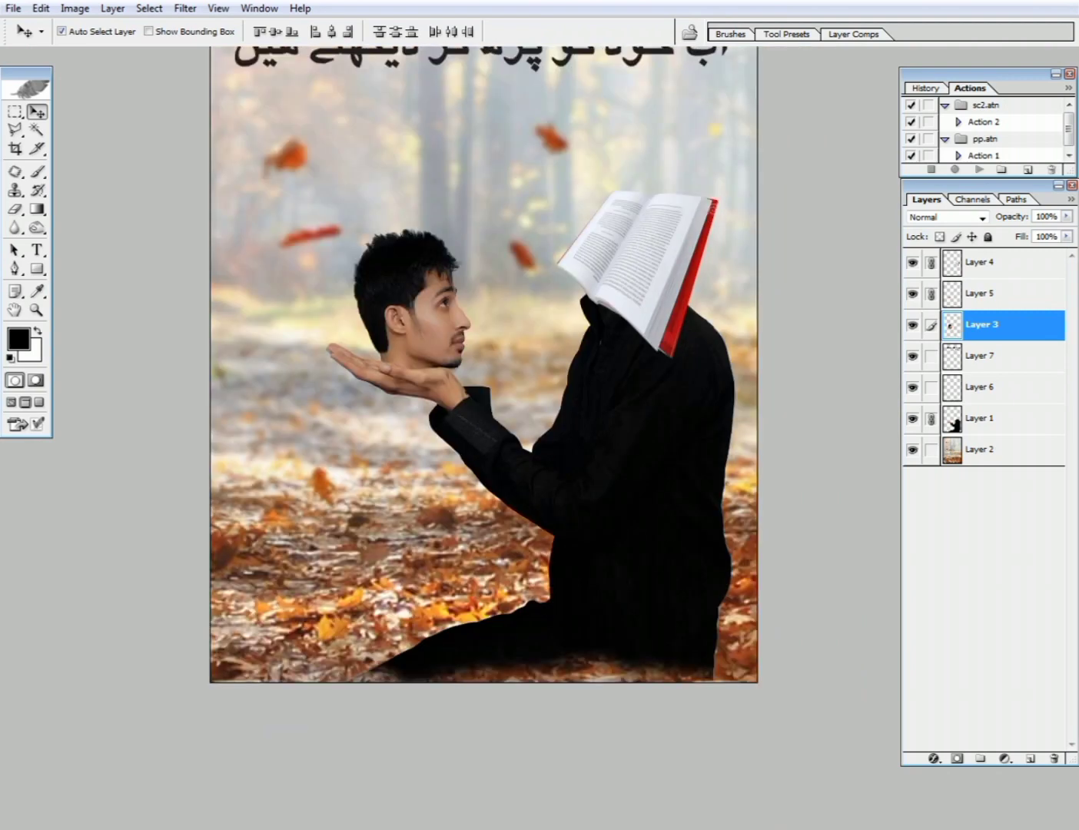
{"action": "key", "text": "ctrl+minus"}
{"action": "left_click_drag", "start_coordinate": [540, 448], "coordinate": [532, 412]}
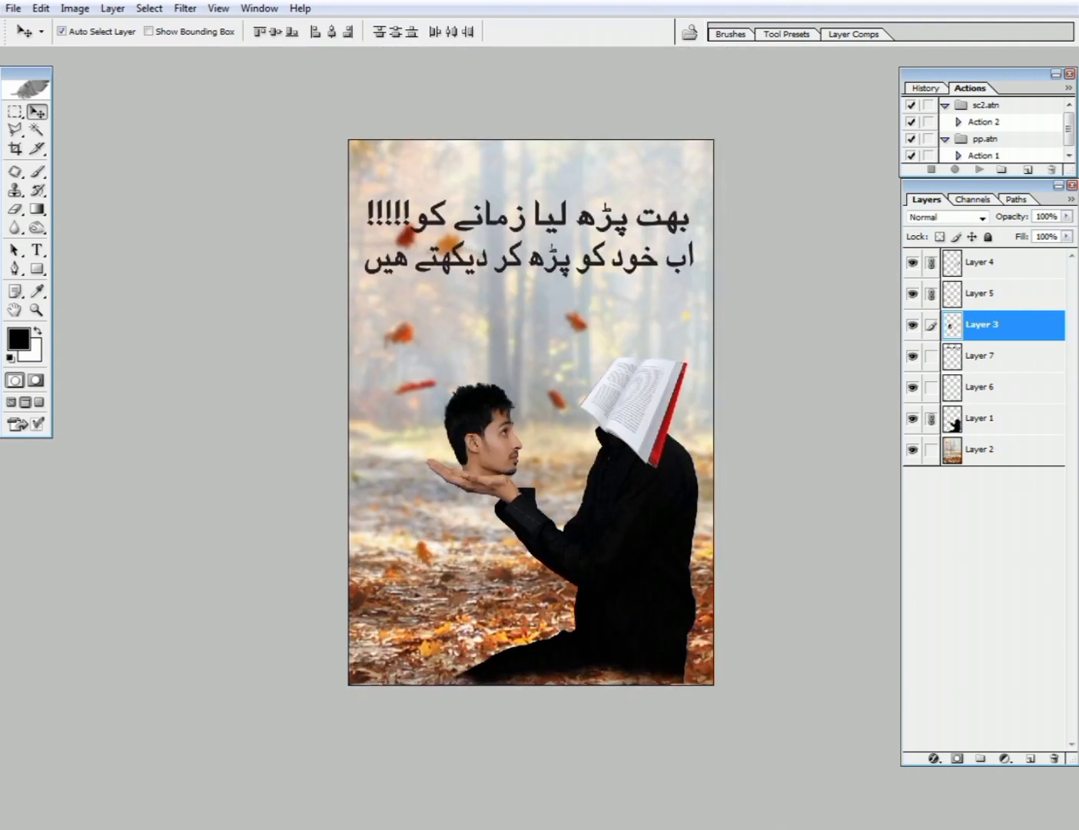
{"action": "key", "text": "ctrl+plus"}
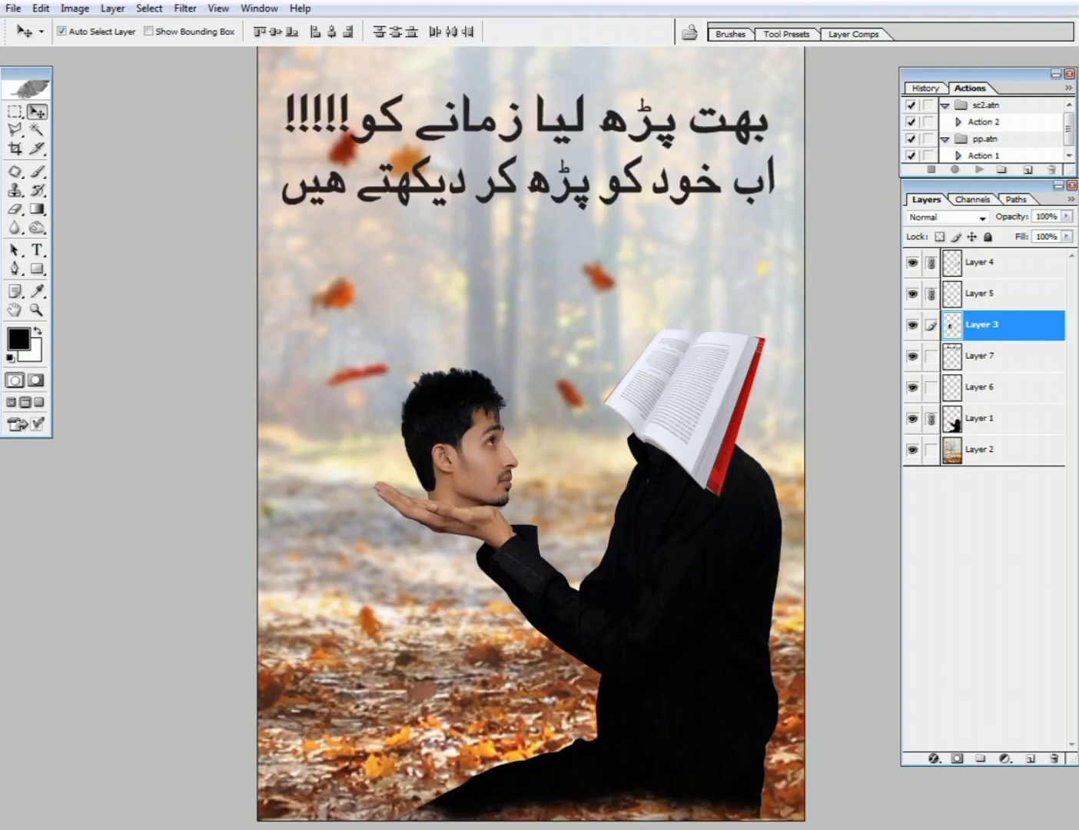
{"action": "left_click_drag", "start_coordinate": [539, 448], "coordinate": [518, 367]}
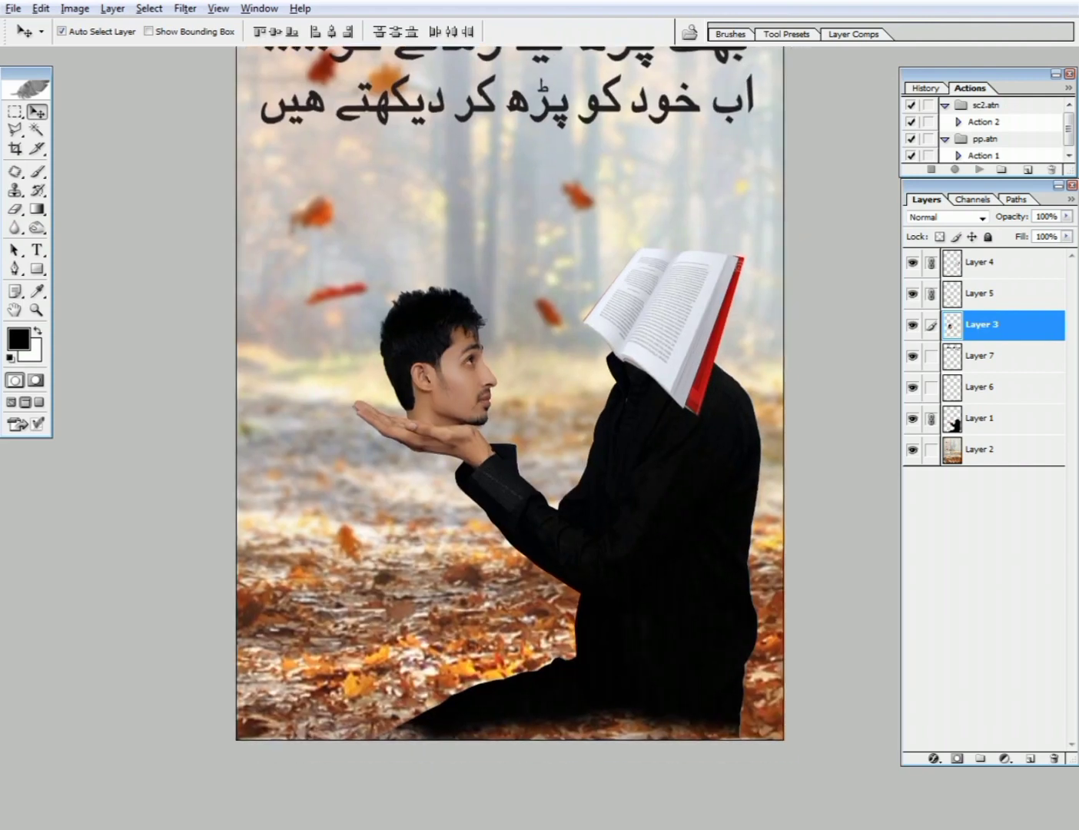
Step: Flatten all layers of the composite into a single background layer
{"action": "key", "text": "alt+l"}
{"action": "key", "text": "f"}
{"action": "key", "text": "ctrl+minus"}
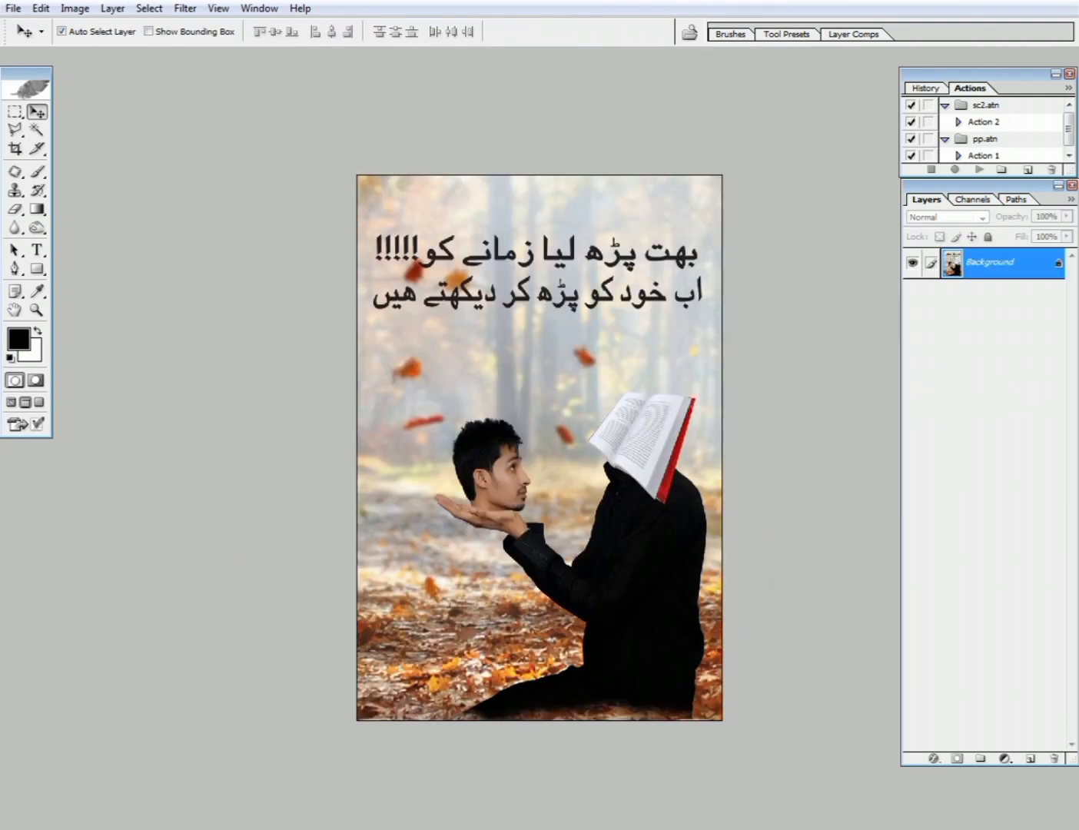